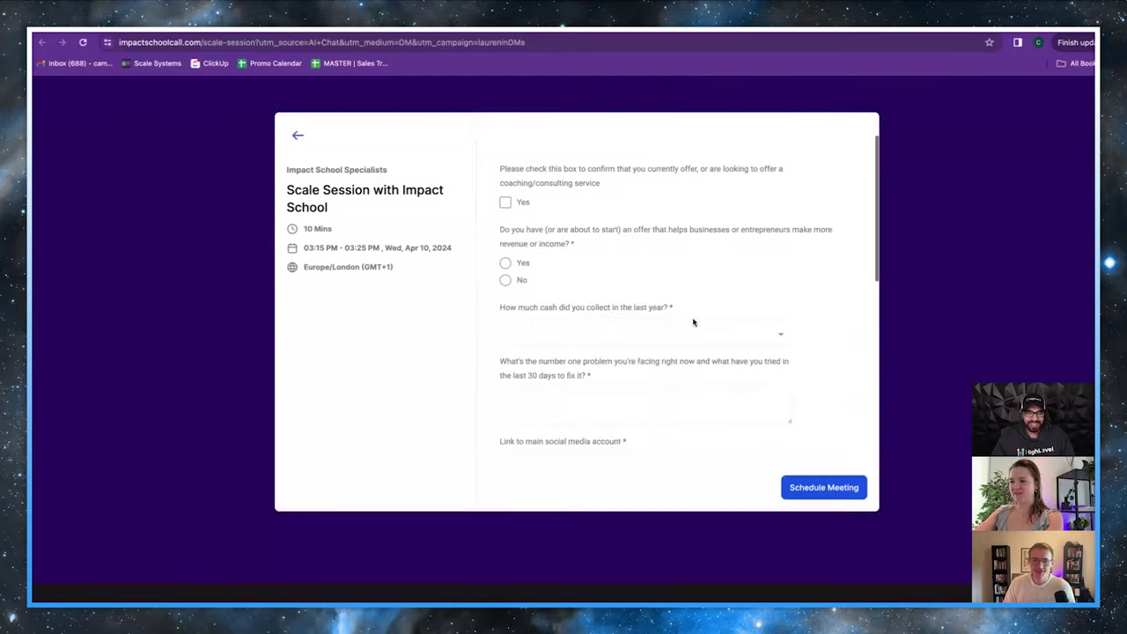
# Look over the scale session booking page, from the headline and call benefits down to the booking form
pyautogui.scroll(3, 430, 261)
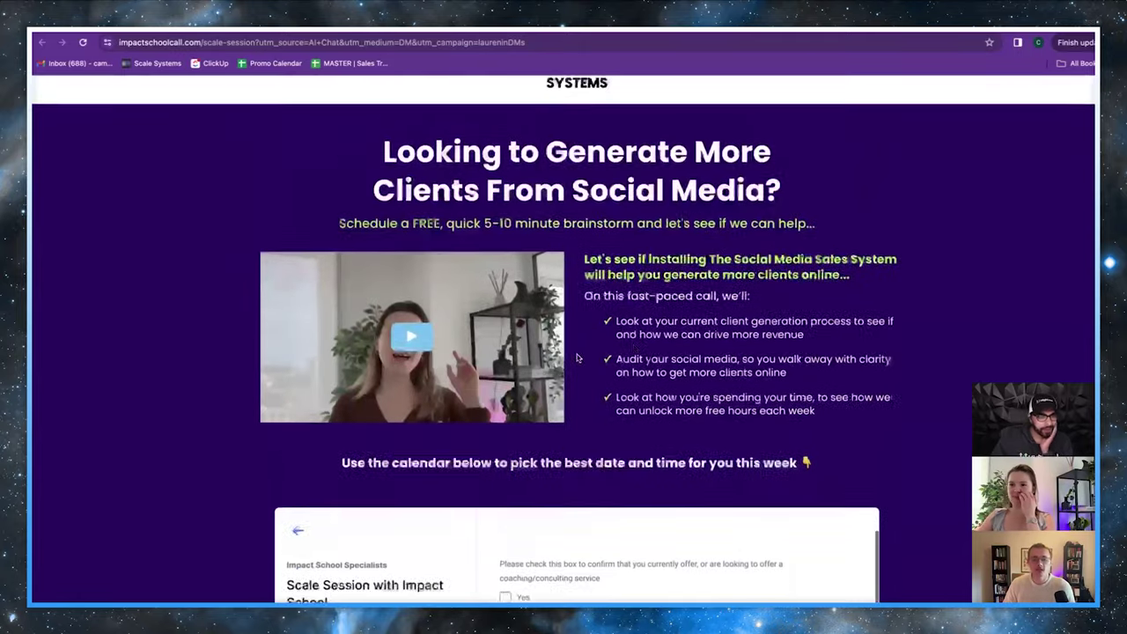
pyautogui.scroll(-2, 637, 370)
pyautogui.scroll(-2, 637, 370)
pyautogui.scroll(2, 636, 369)
pyautogui.scroll(-1, 635, 251)
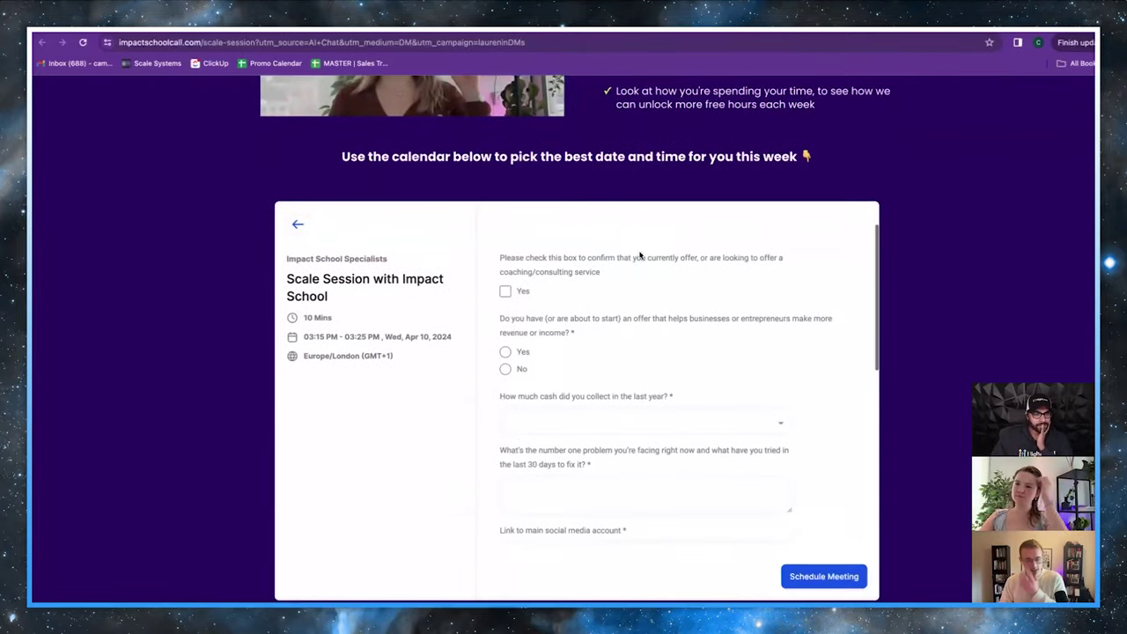
pyautogui.scroll(-1, 689, 337)
pyautogui.scroll(1, 688, 337)
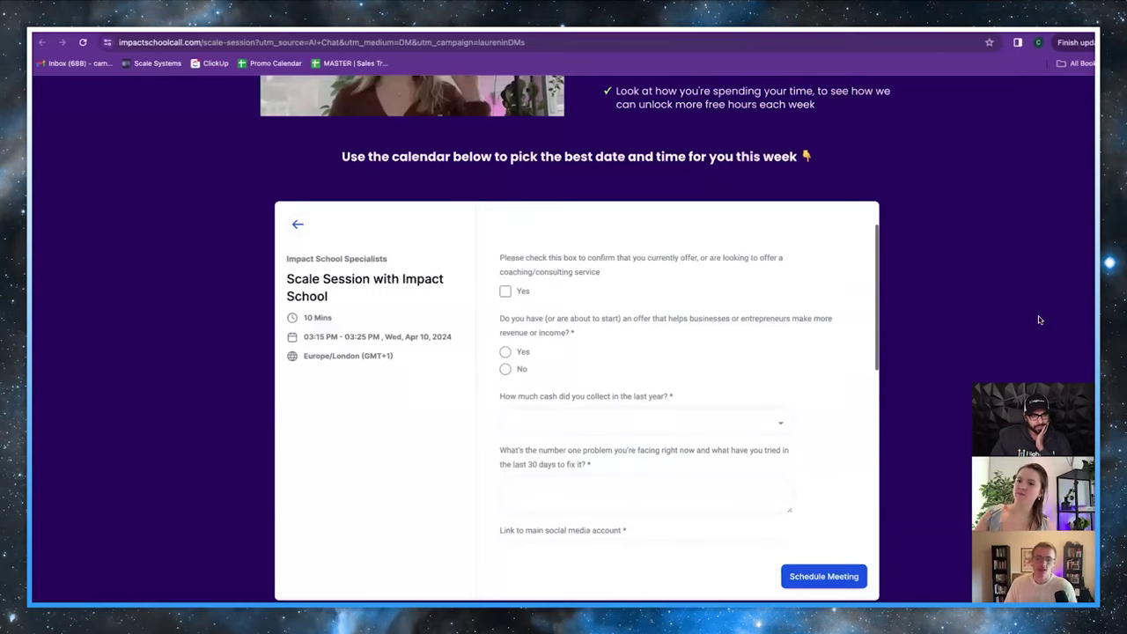
pyautogui.scroll(-1, 913, 319)
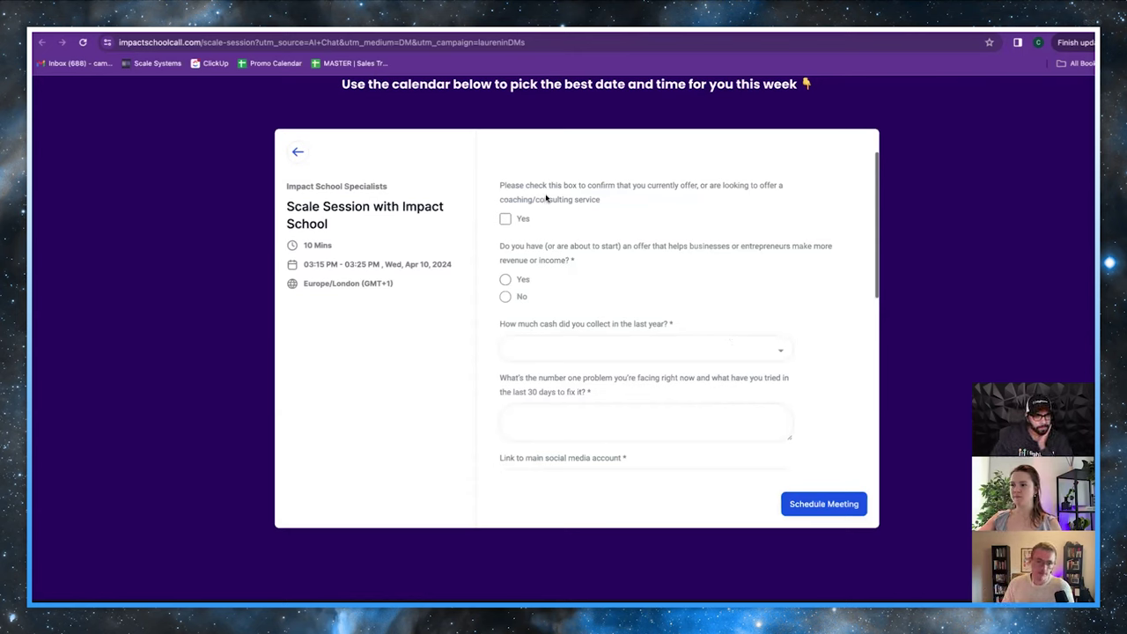
# Read through the booking form's qualifying questions, contact fields and the promise to show up
pyautogui.moveTo(495, 183); pyautogui.dragTo(705, 238)
pyautogui.click(717, 327)
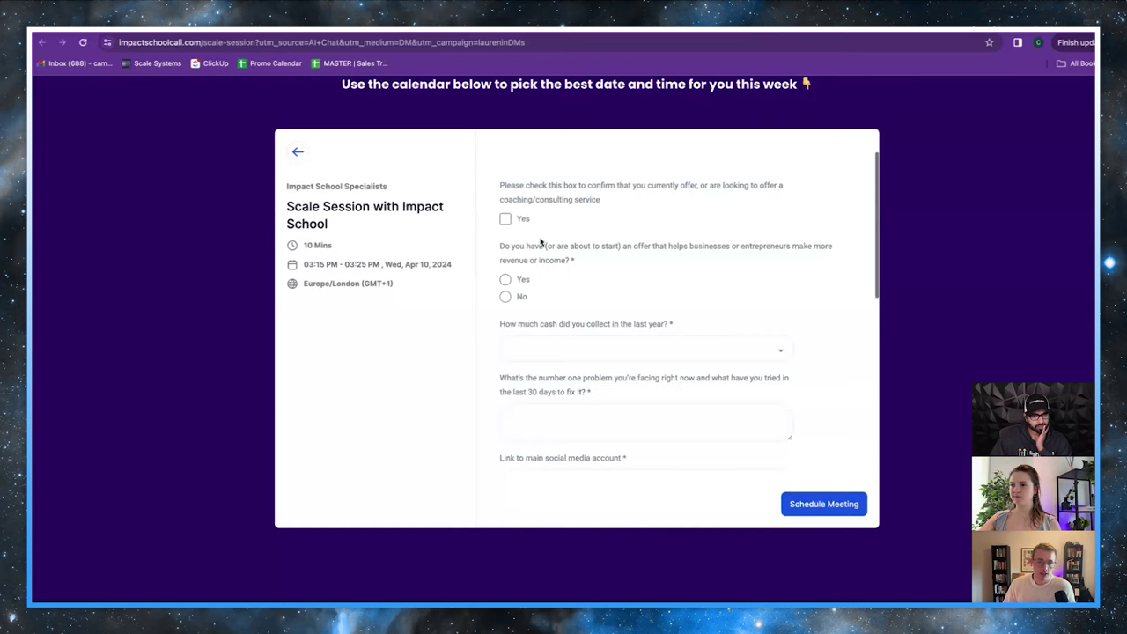
pyautogui.moveTo(496, 182); pyautogui.dragTo(637, 248)
pyautogui.click(621, 212)
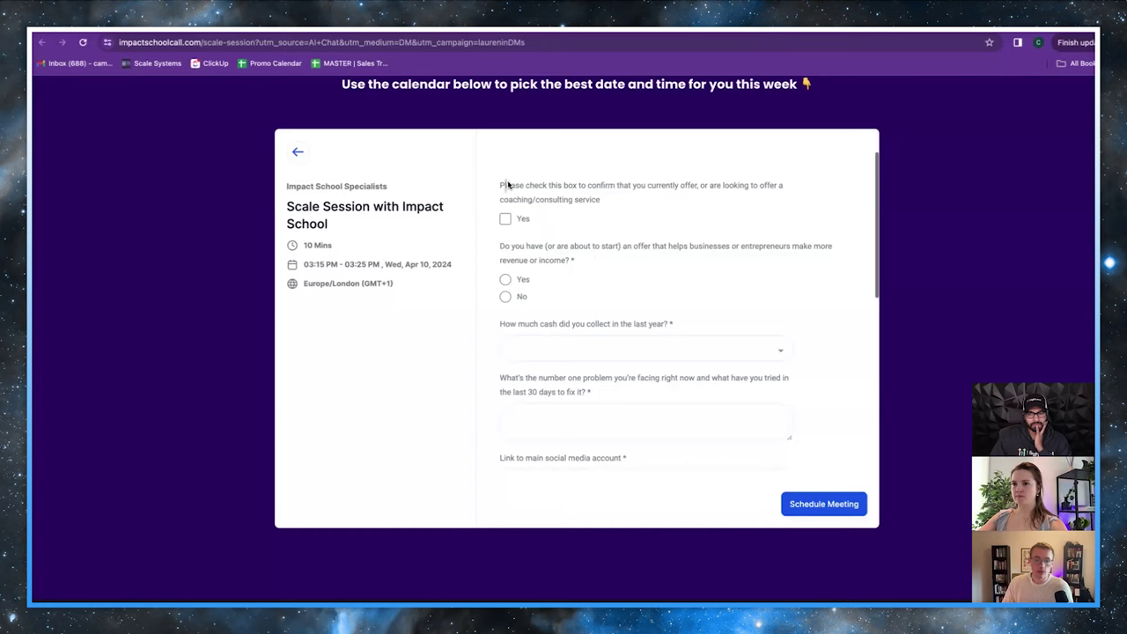
pyautogui.moveTo(508, 185); pyautogui.dragTo(696, 211)
pyautogui.scroll(-3, 623, 272)
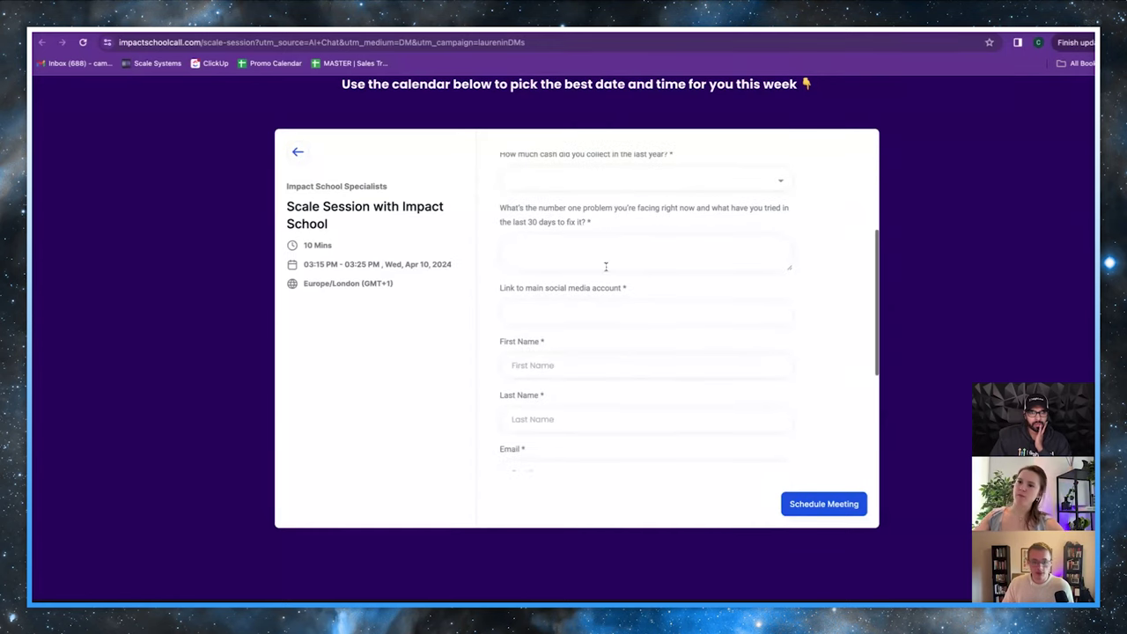
pyautogui.click(584, 238)
pyautogui.scroll(2, 577, 277)
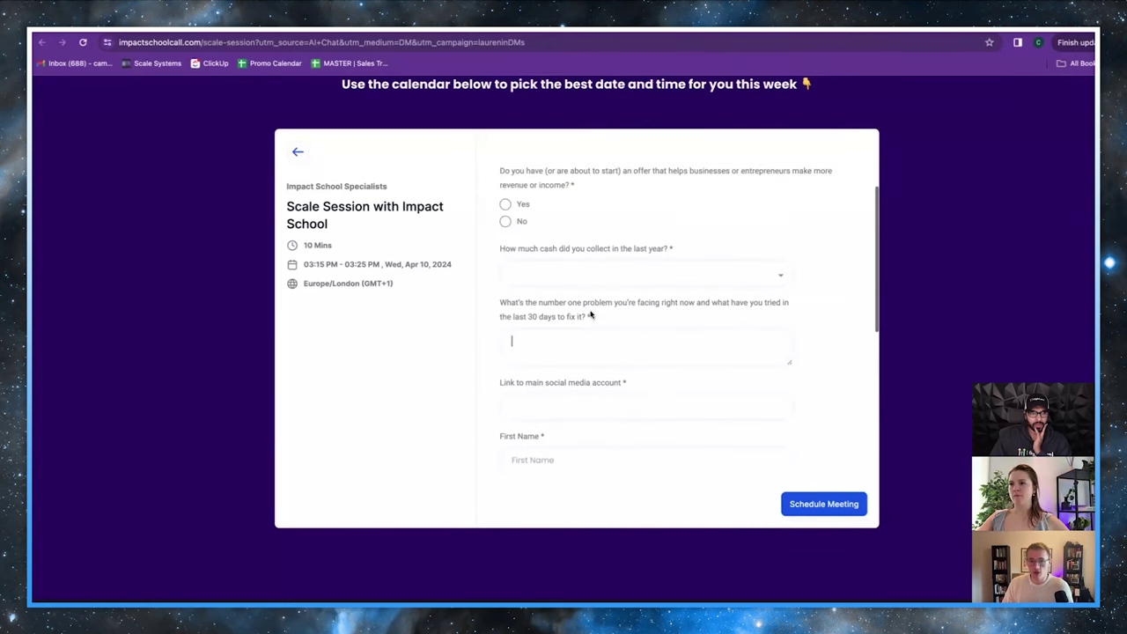
pyautogui.scroll(-1, 590, 315)
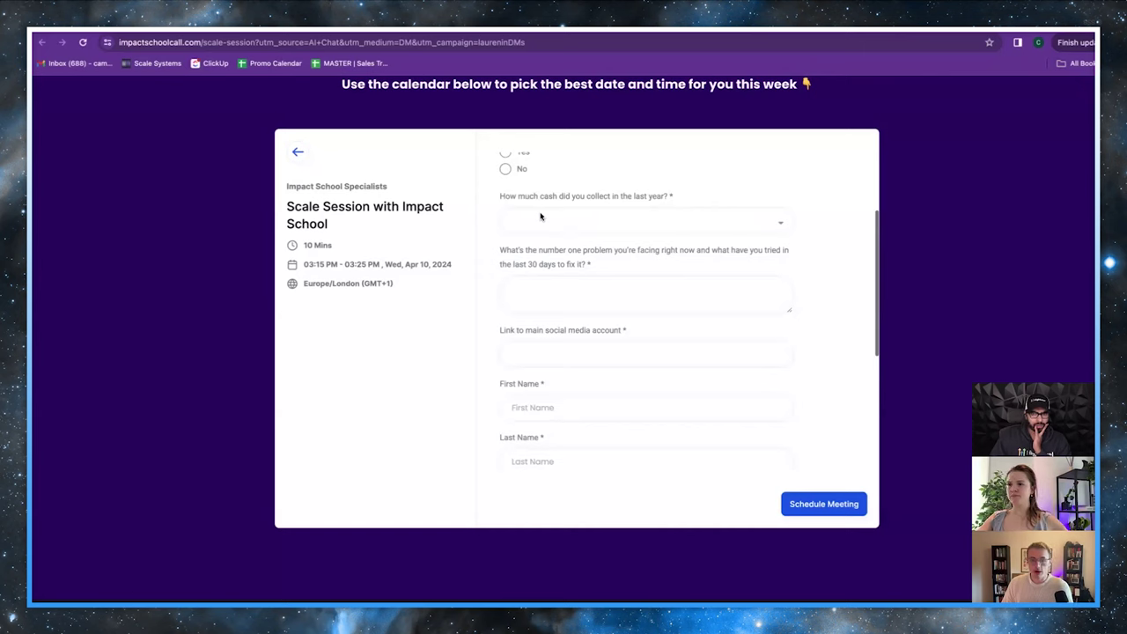
pyautogui.scroll(-2, 555, 345)
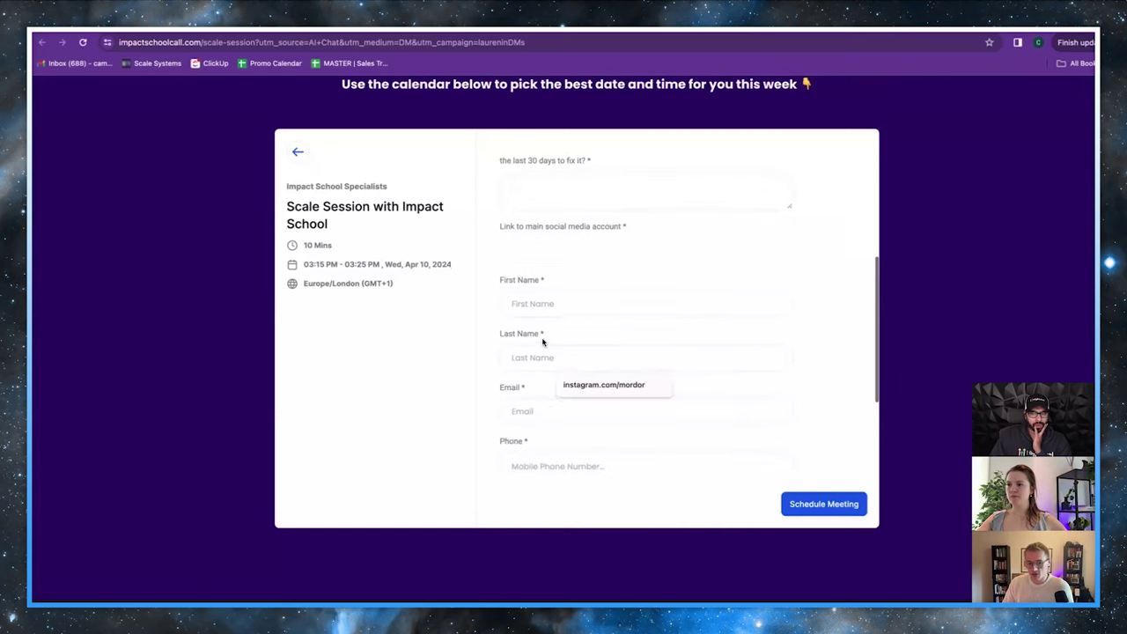
pyautogui.scroll(-2, 546, 317)
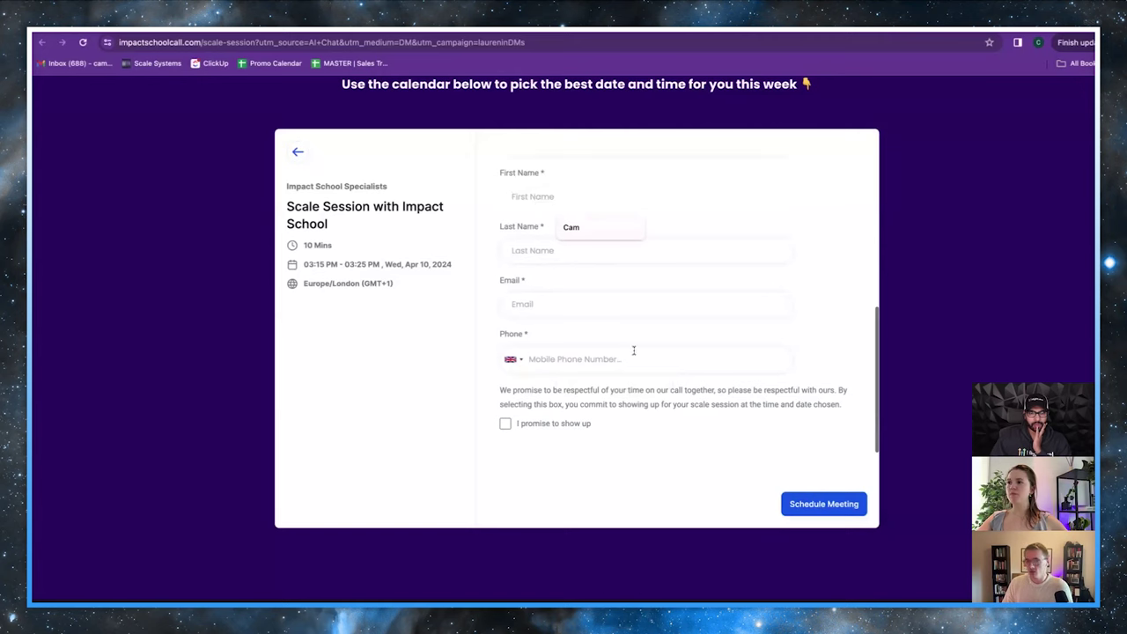
pyautogui.scroll(4, 630, 345)
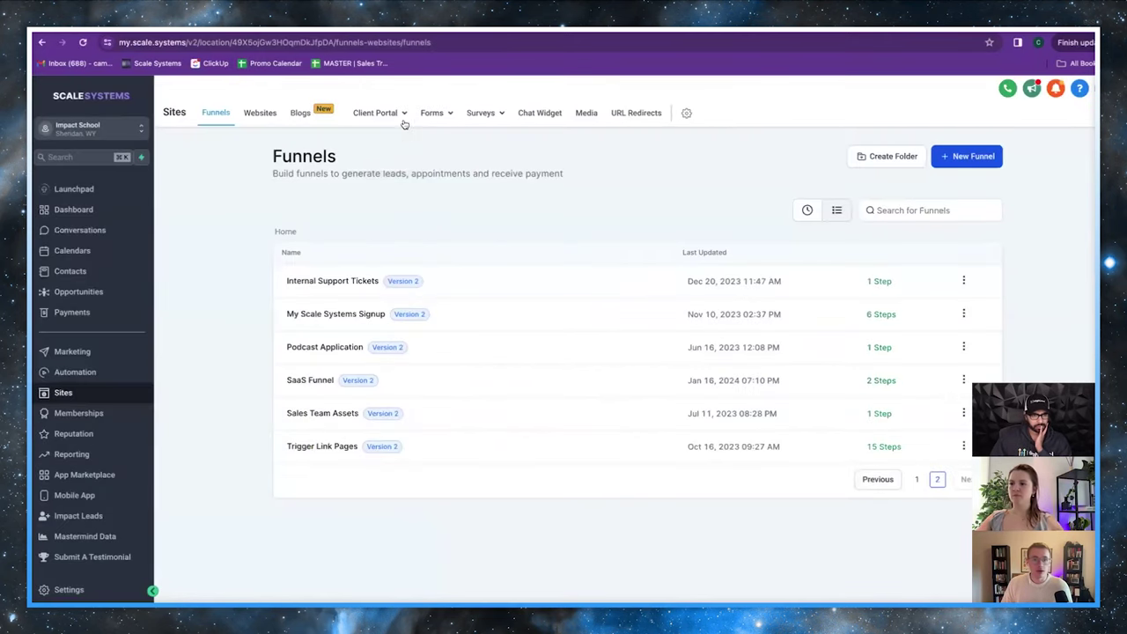
# Switch to the Impact Call Funnel Snapshot sub-account
pyautogui.moveTo(429, 114)
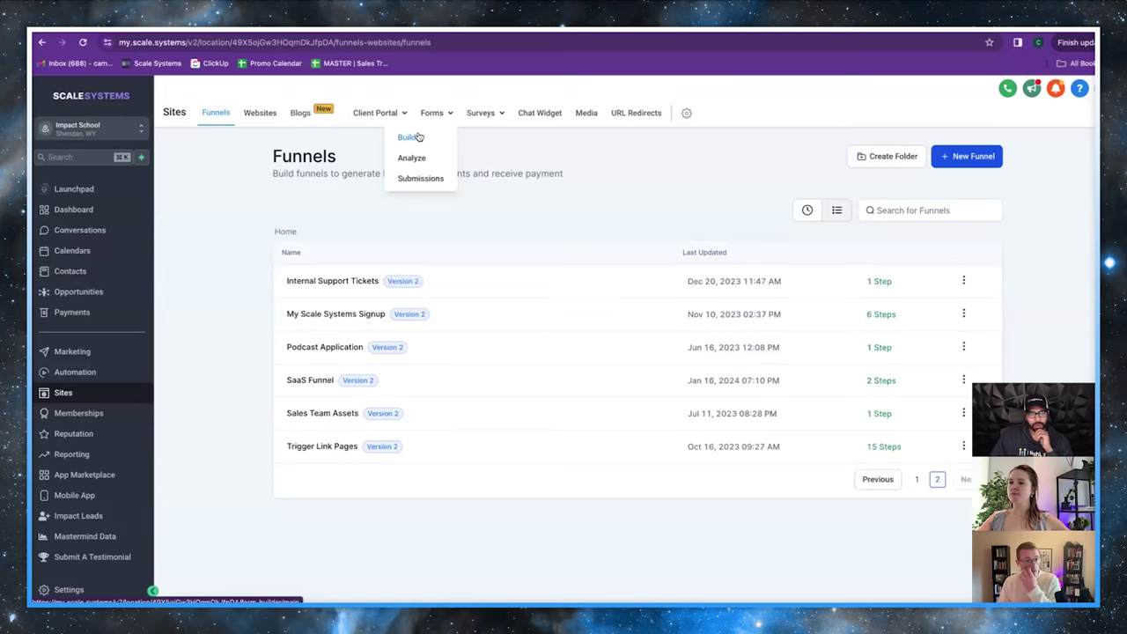
pyautogui.click(83, 128)
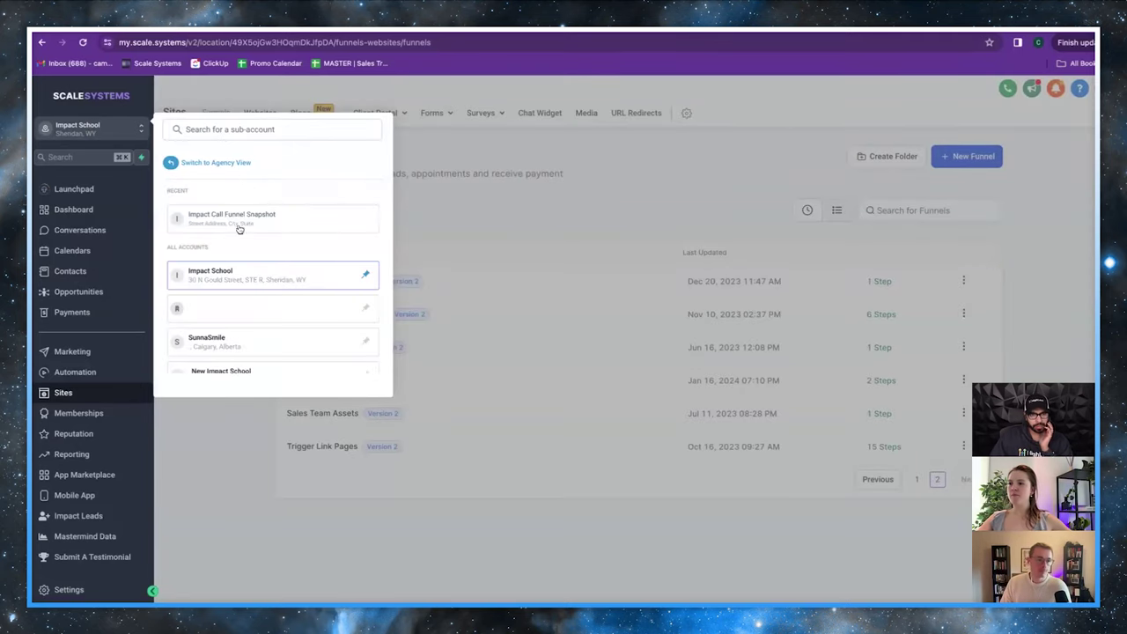
pyautogui.click(238, 220)
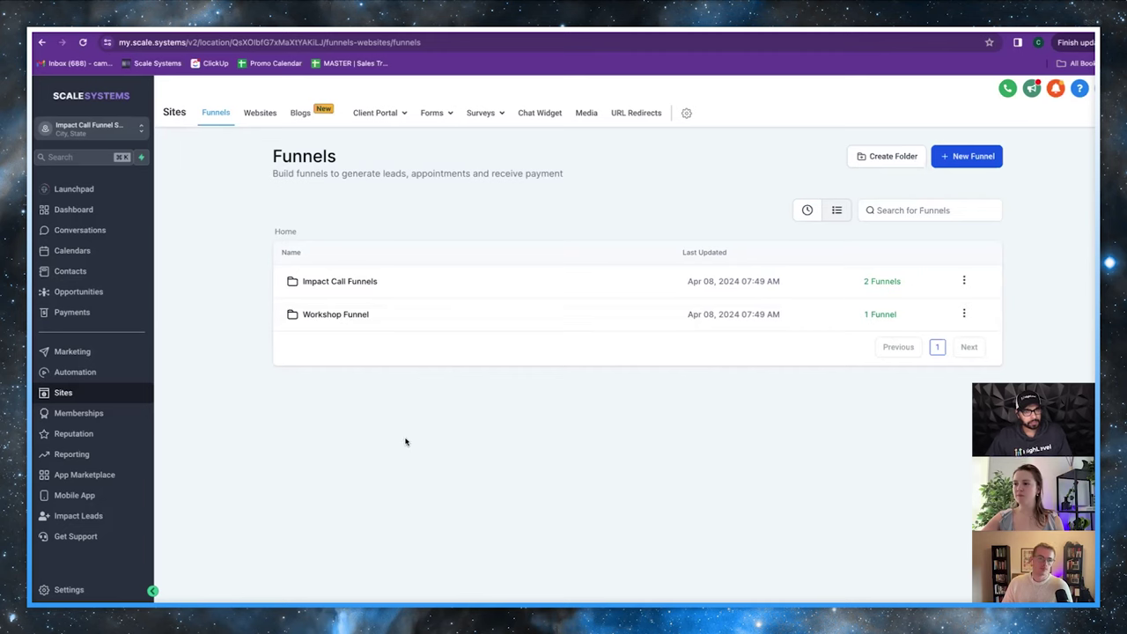
# Bring up the Impact Call Sequence [For Clients] workflow and examine its trigger and first actions at a larger zoom
pyautogui.click(164, 31)
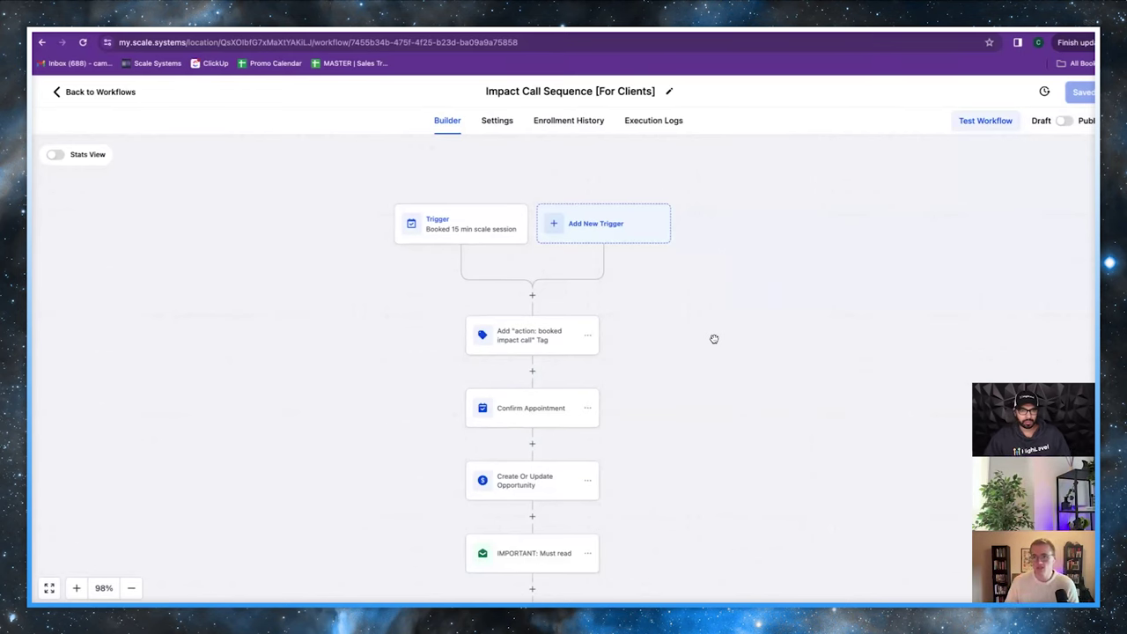
pyautogui.scroll(-1, 616, 393)
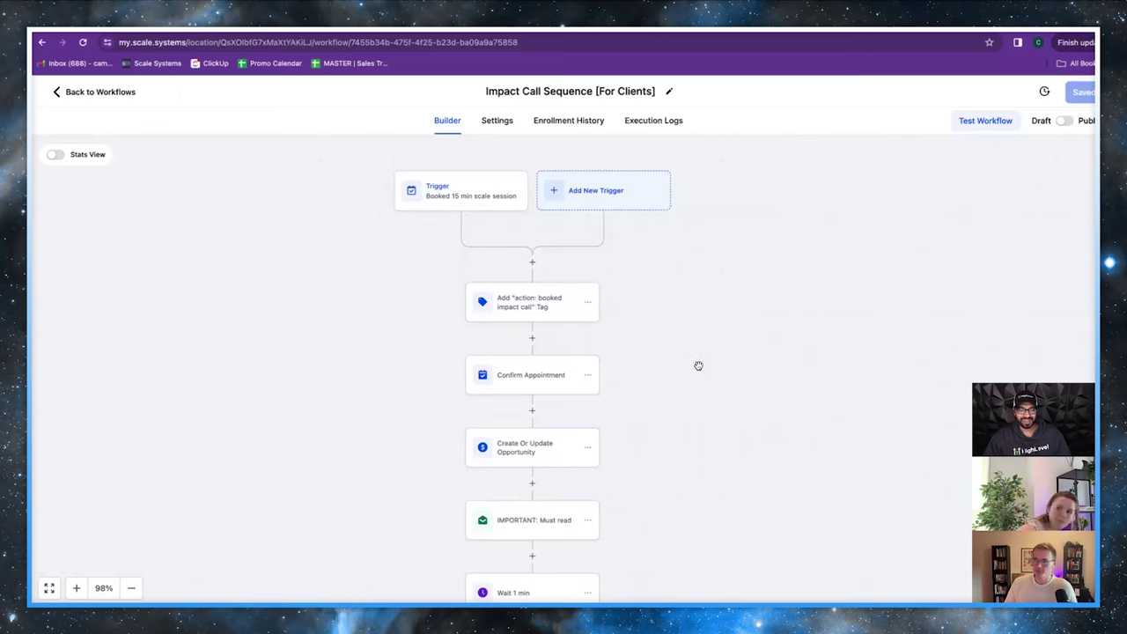
pyautogui.scroll(-1, 699, 365)
pyautogui.scroll(1, 704, 300)
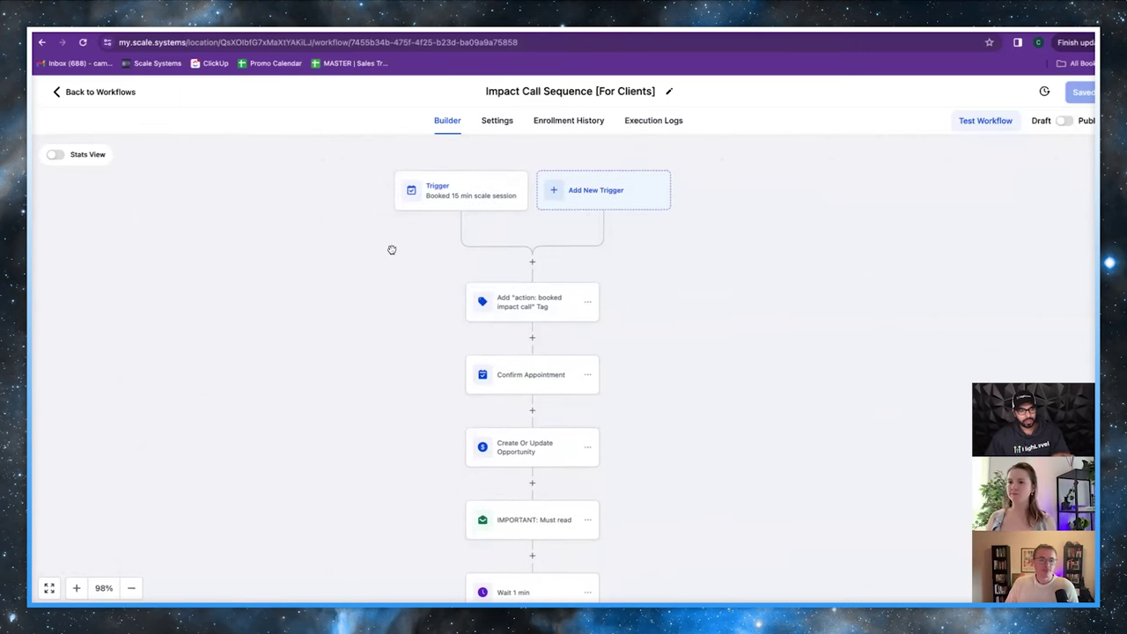
pyautogui.scroll(1, 432, 289)
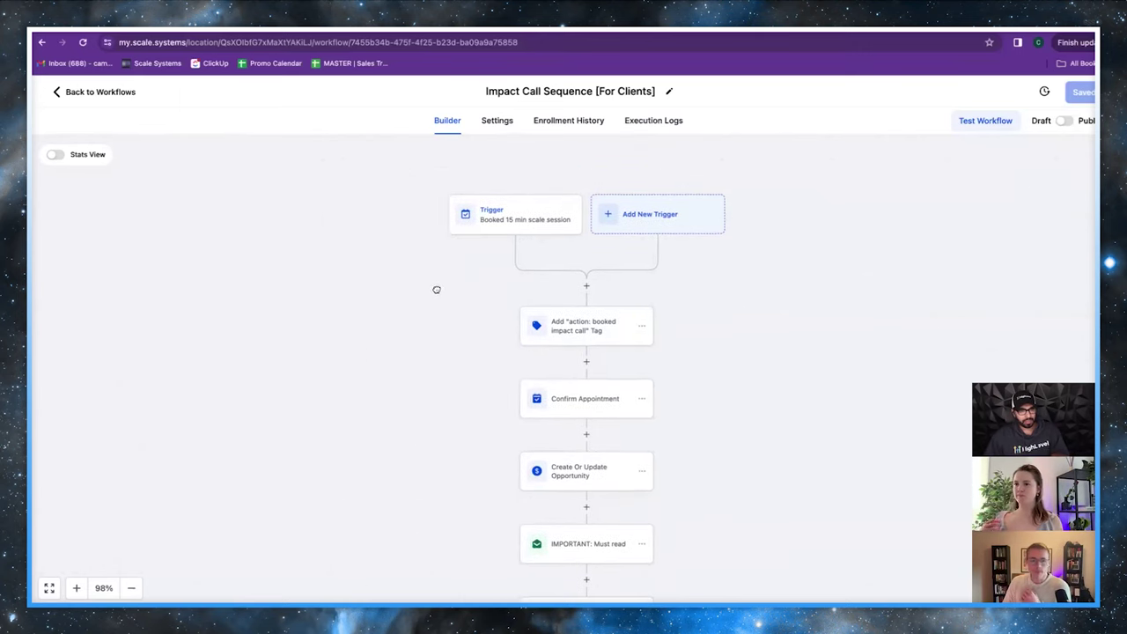
pyautogui.click(77, 588)
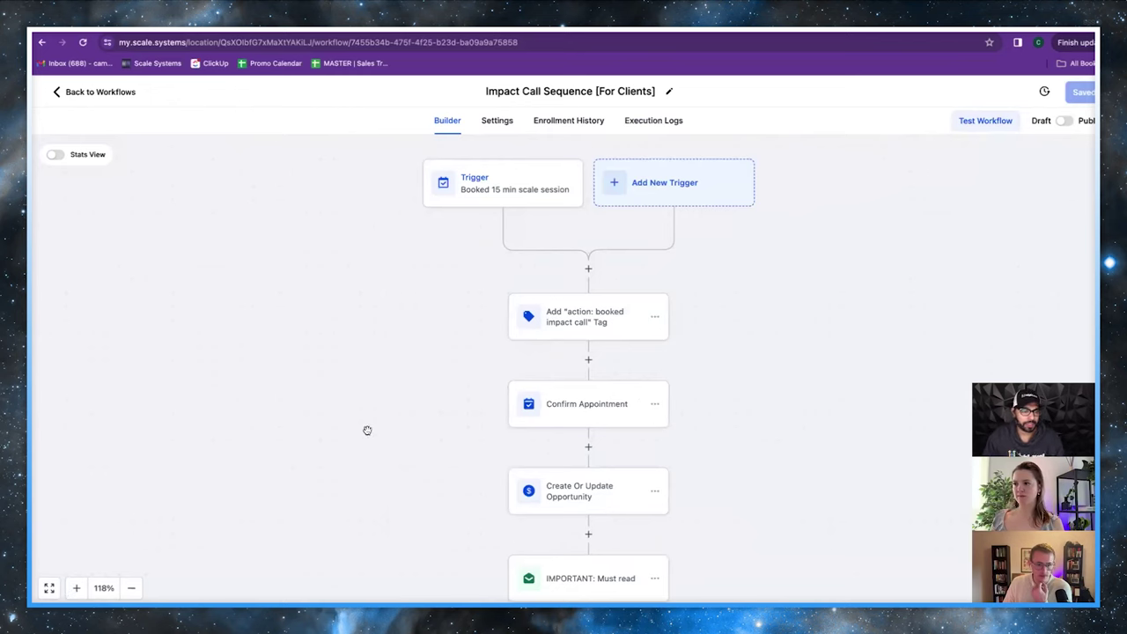
pyautogui.moveTo(441, 373); pyautogui.dragTo(405, 380)
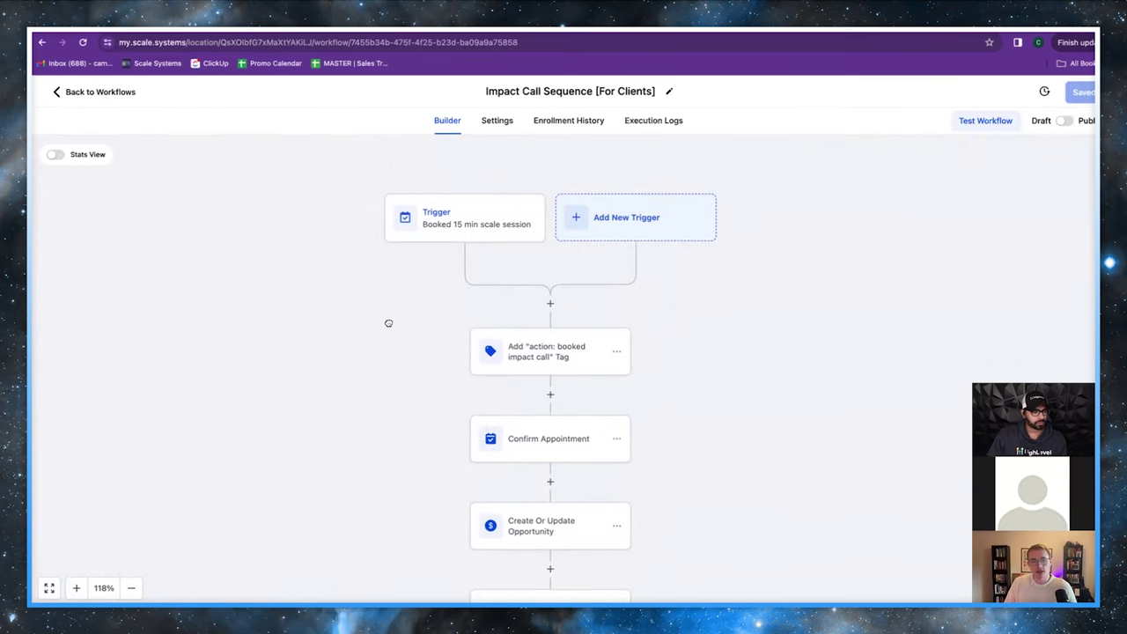
pyautogui.moveTo(391, 296); pyautogui.dragTo(388, 326)
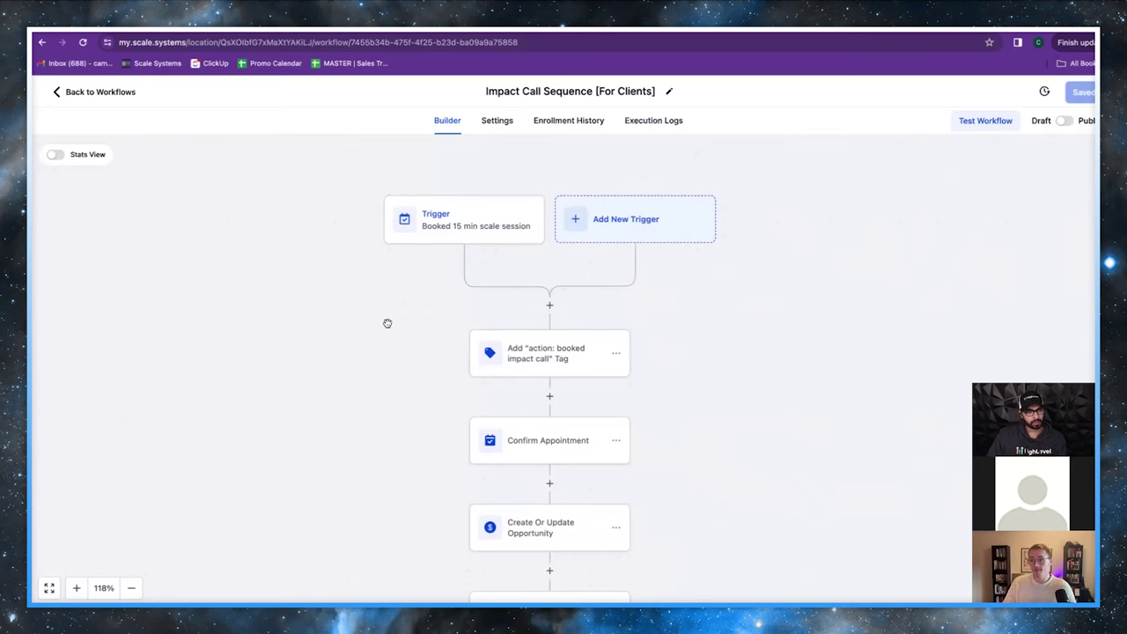
pyautogui.moveTo(415, 329); pyautogui.dragTo(418, 299)
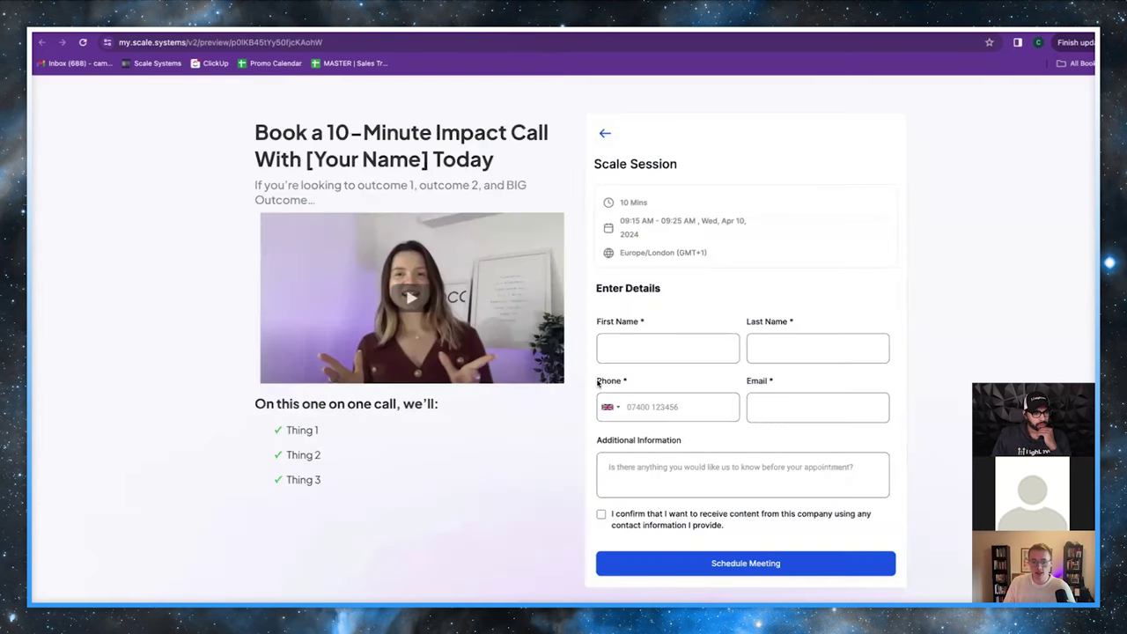
# Look over the Impact Call booking page preview, and return to the workflow to examine its tag, appointment and opportunity actions
pyautogui.scroll(-3, 598, 381)
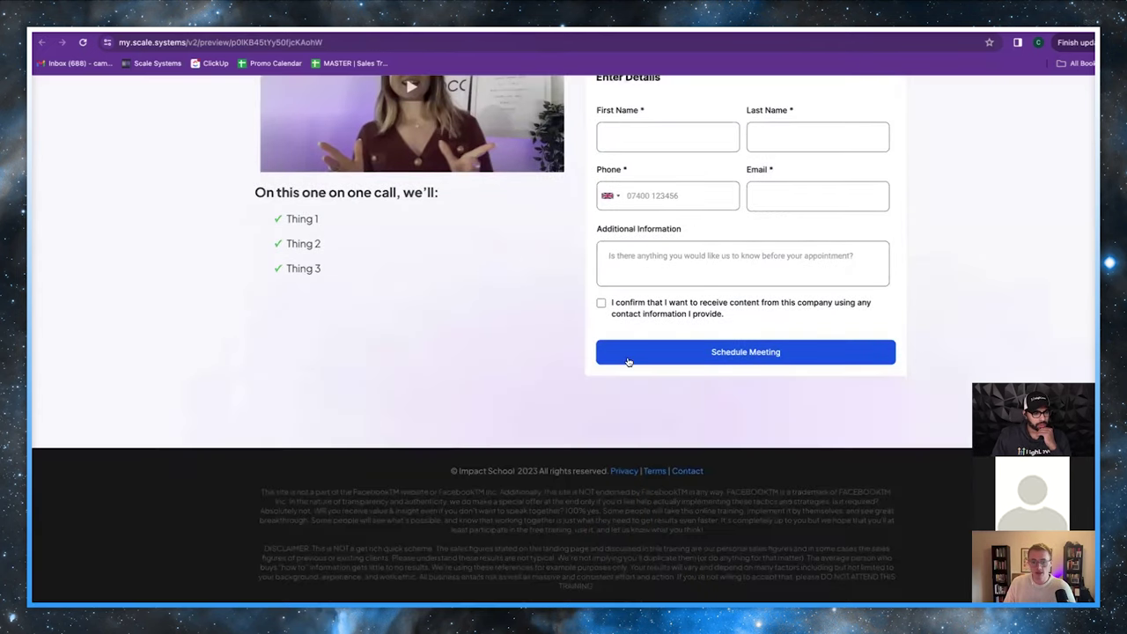
pyautogui.scroll(2, 628, 360)
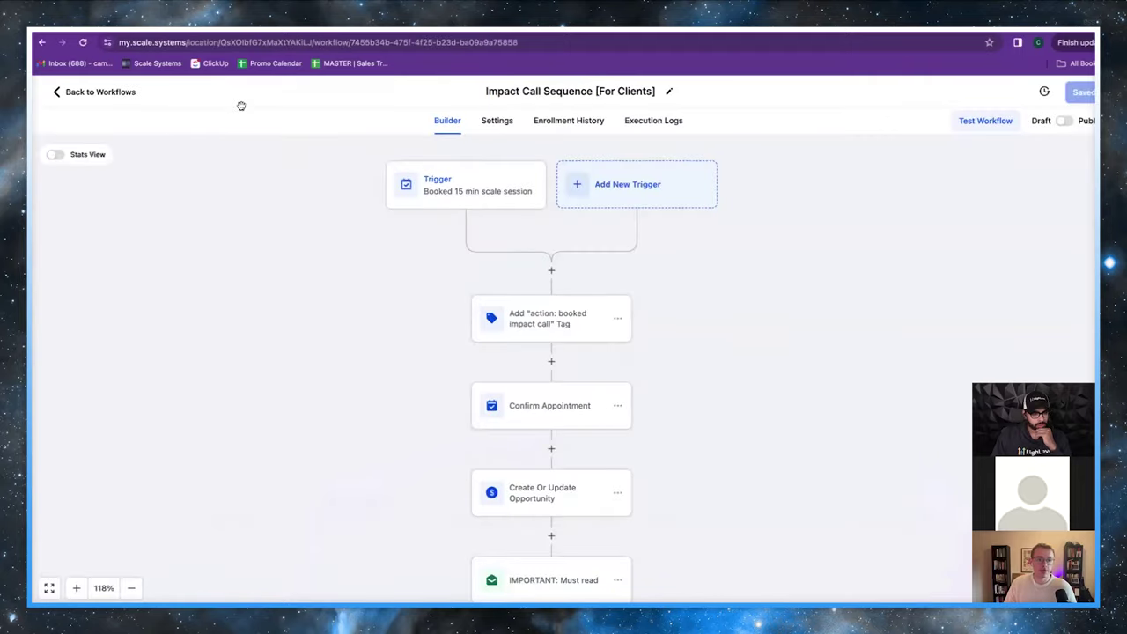
pyautogui.moveTo(359, 397); pyautogui.dragTo(364, 362)
pyautogui.moveTo(429, 383); pyautogui.dragTo(415, 372)
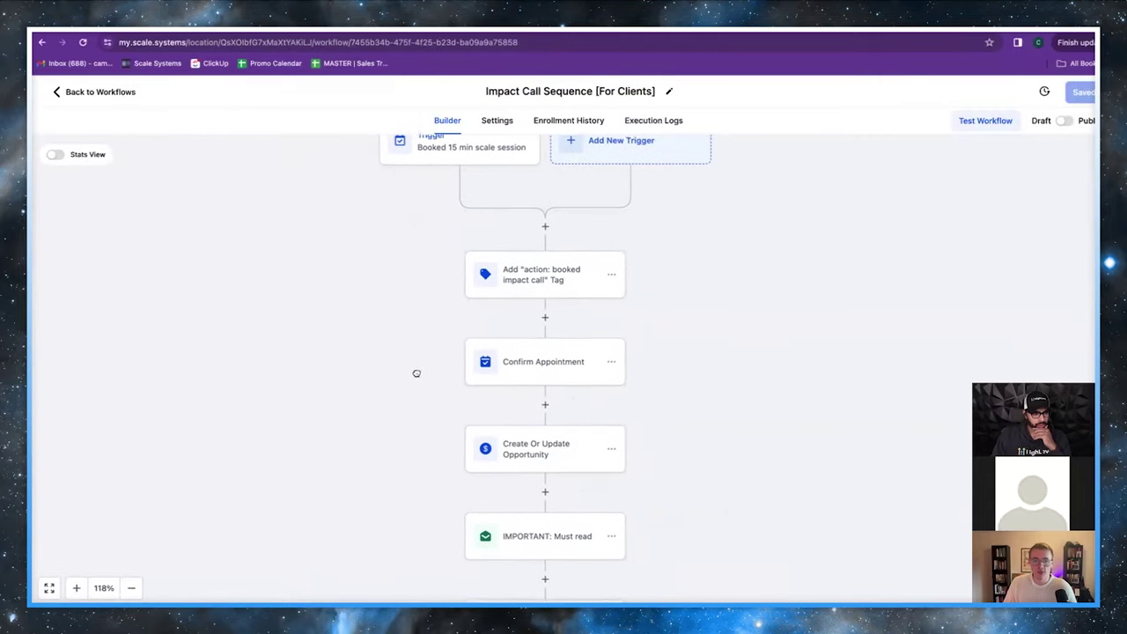
pyautogui.scroll(-1, 697, 366)
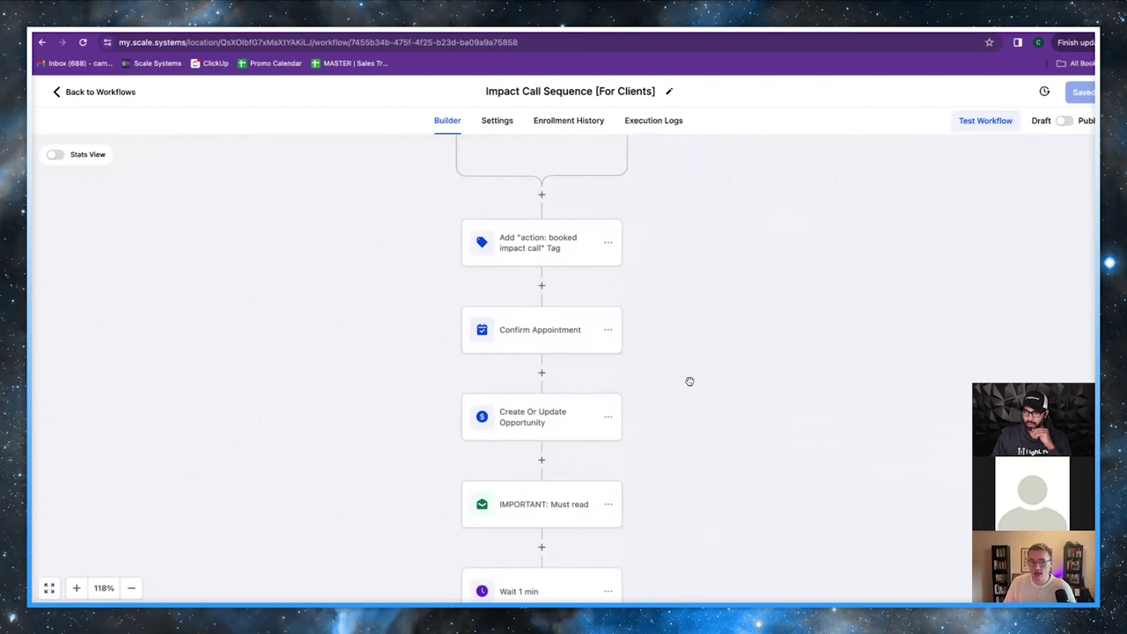
pyautogui.moveTo(690, 382); pyautogui.dragTo(686, 412)
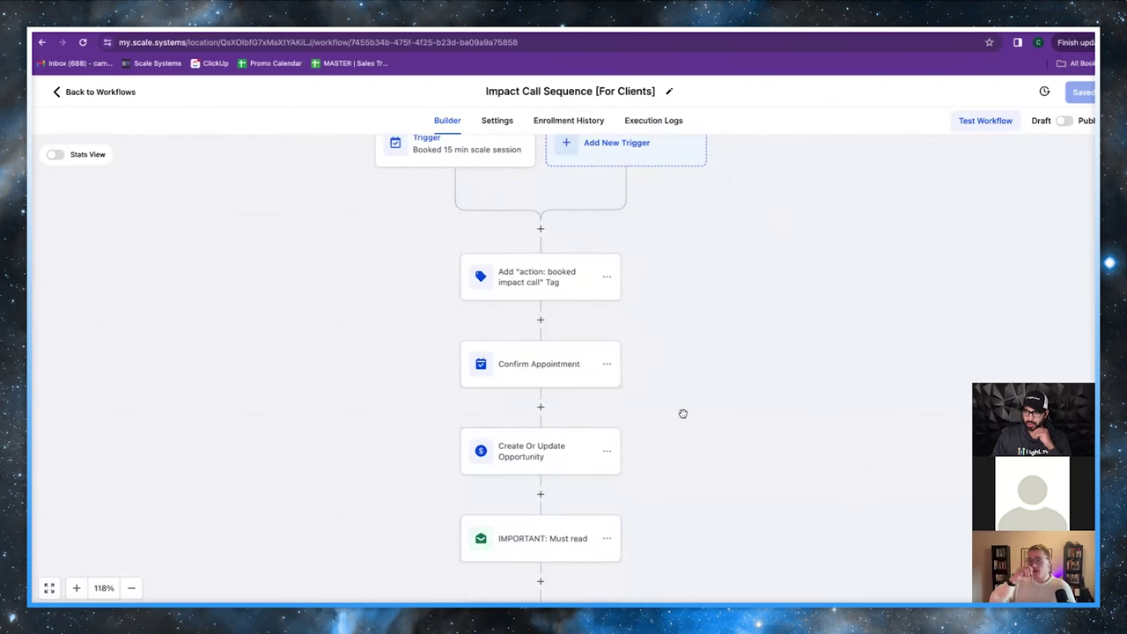
pyautogui.moveTo(670, 403); pyautogui.dragTo(669, 384)
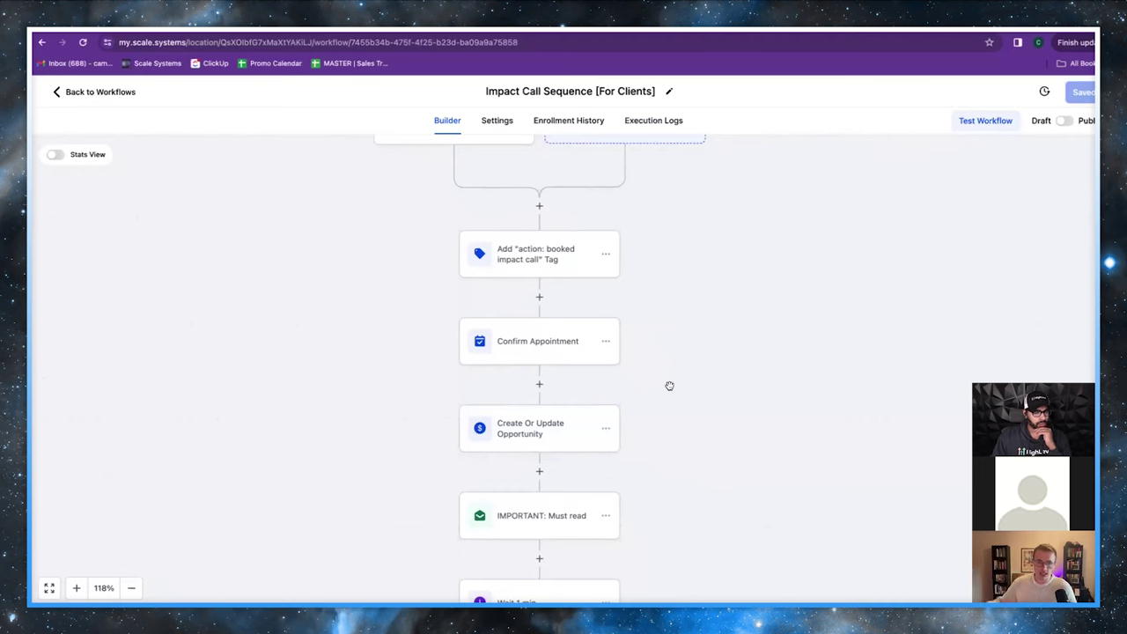
pyautogui.moveTo(669, 386); pyautogui.dragTo(674, 309)
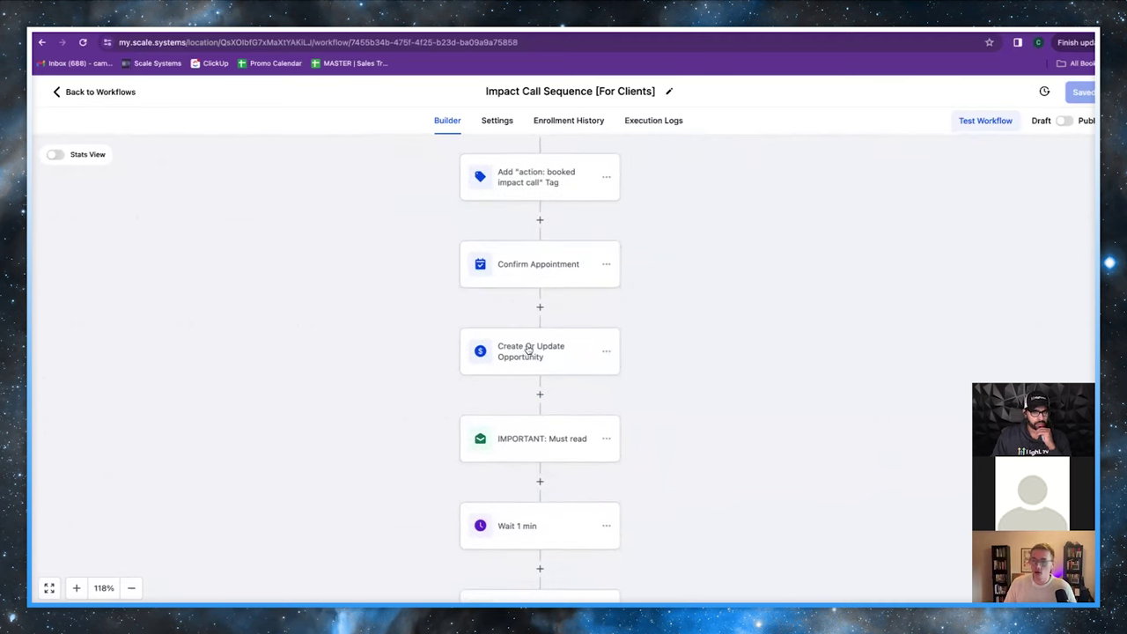
pyautogui.moveTo(771, 377); pyautogui.dragTo(757, 328)
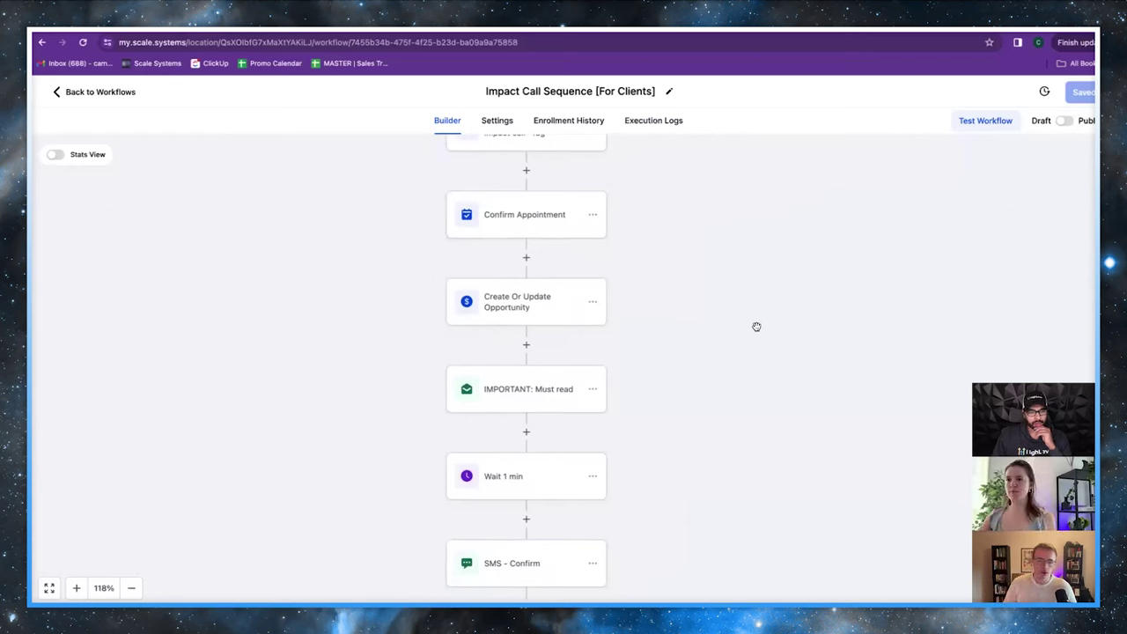
# Open the "IMPORTANT: Must read" email action in the workflow and examine its subject and message
pyautogui.scroll(-2, 697, 355)
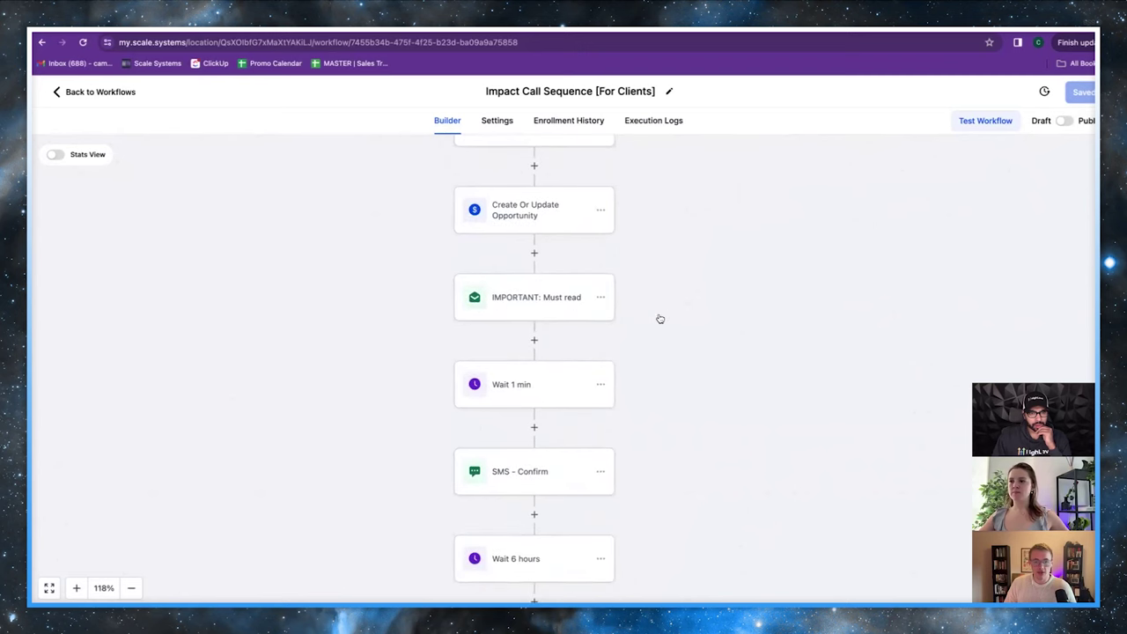
pyautogui.click(519, 299)
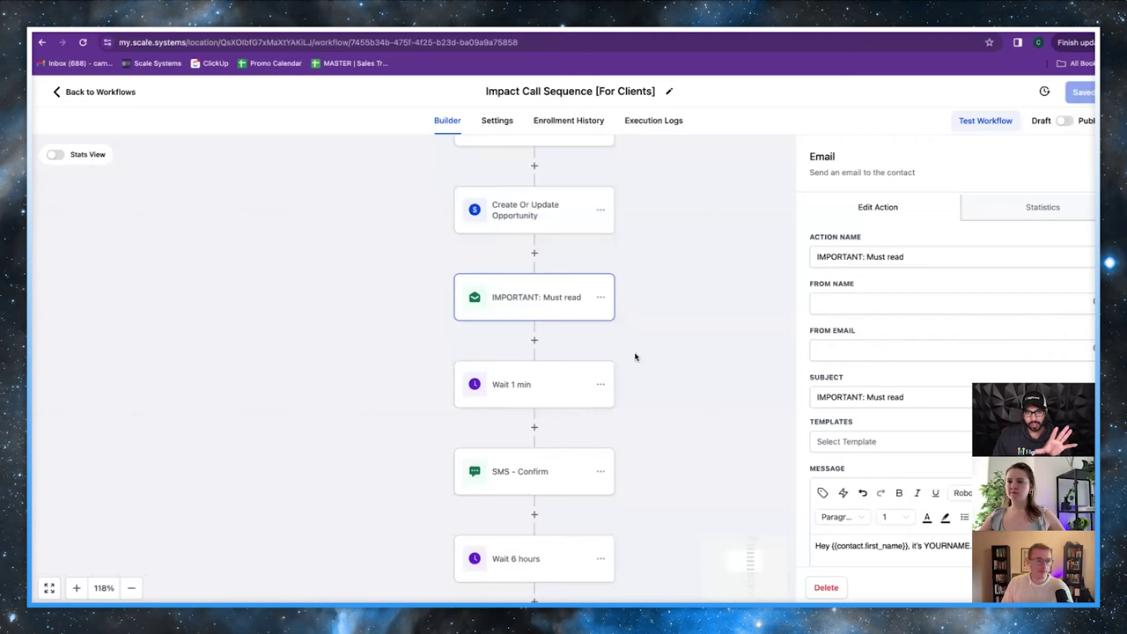
pyautogui.moveTo(661, 322); pyautogui.dragTo(669, 350)
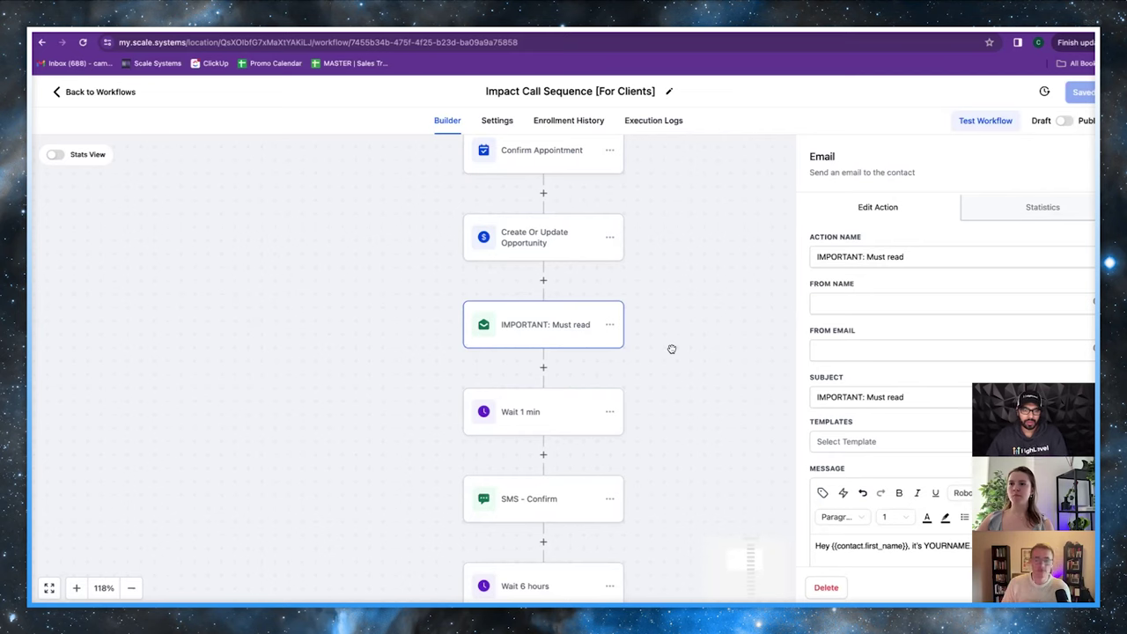
pyautogui.scroll(-2, 876, 326)
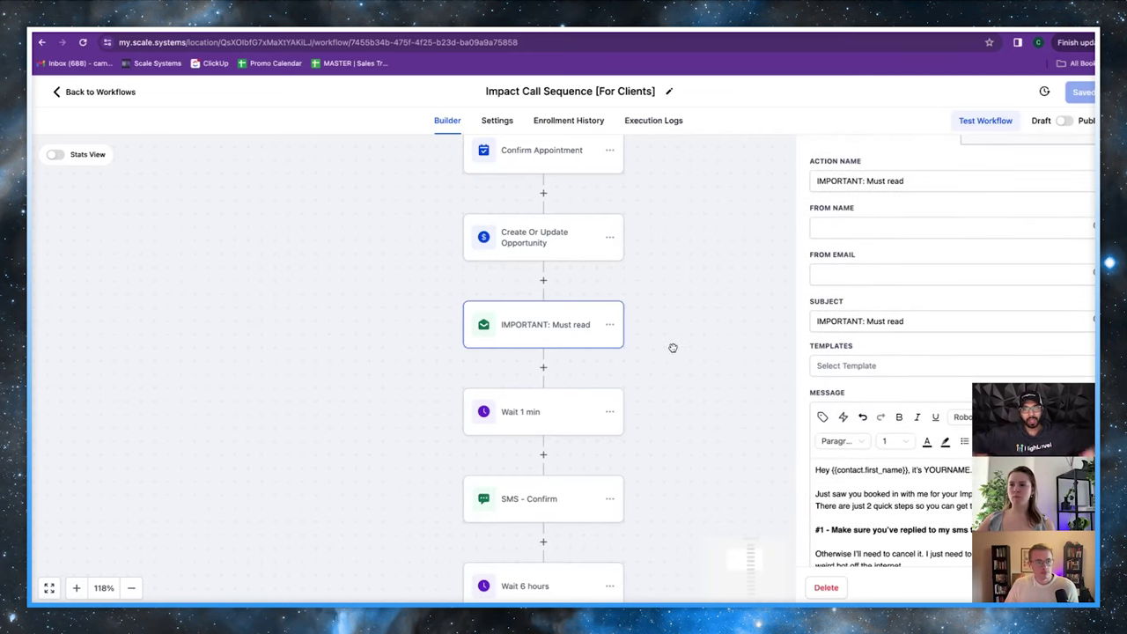
pyautogui.scroll(2, 673, 348)
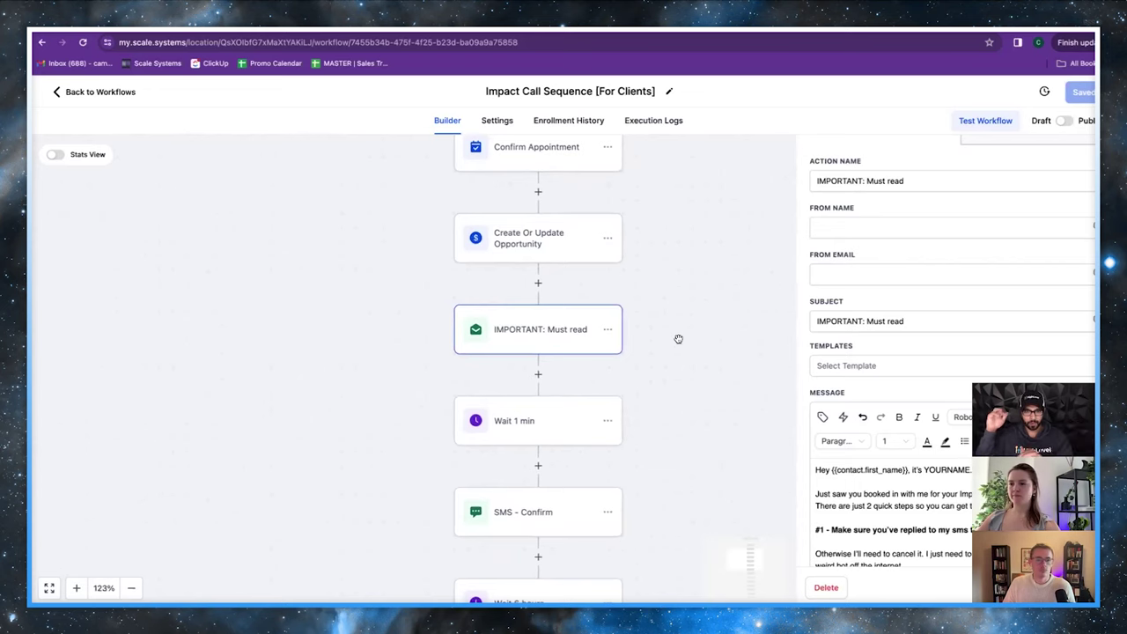
pyautogui.scroll(3, 678, 339)
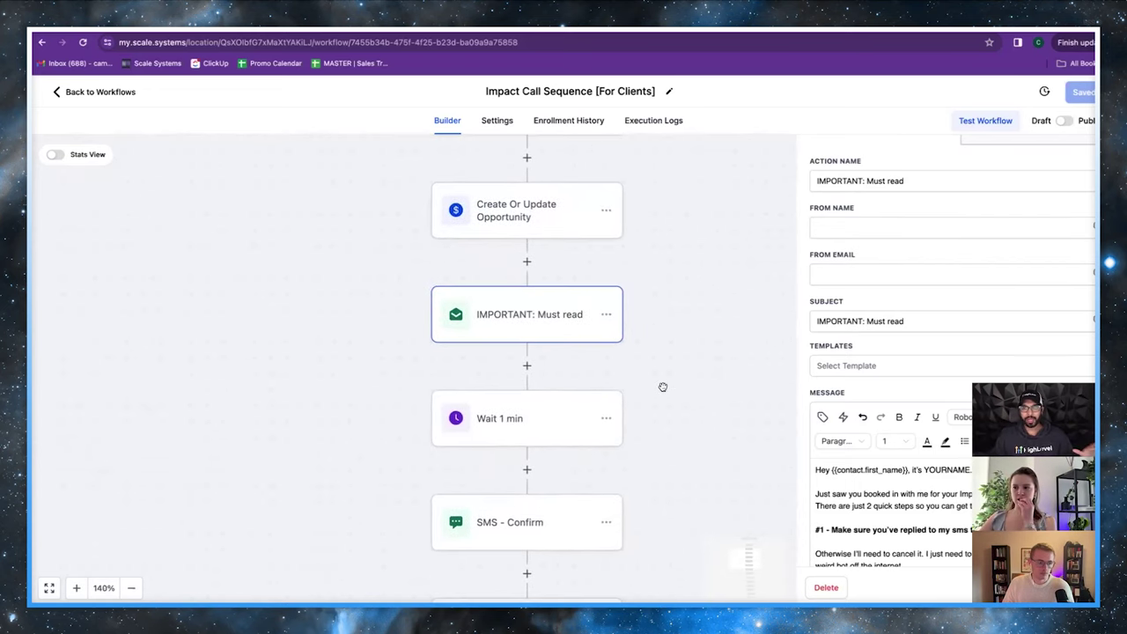
pyautogui.scroll(-3, 665, 379)
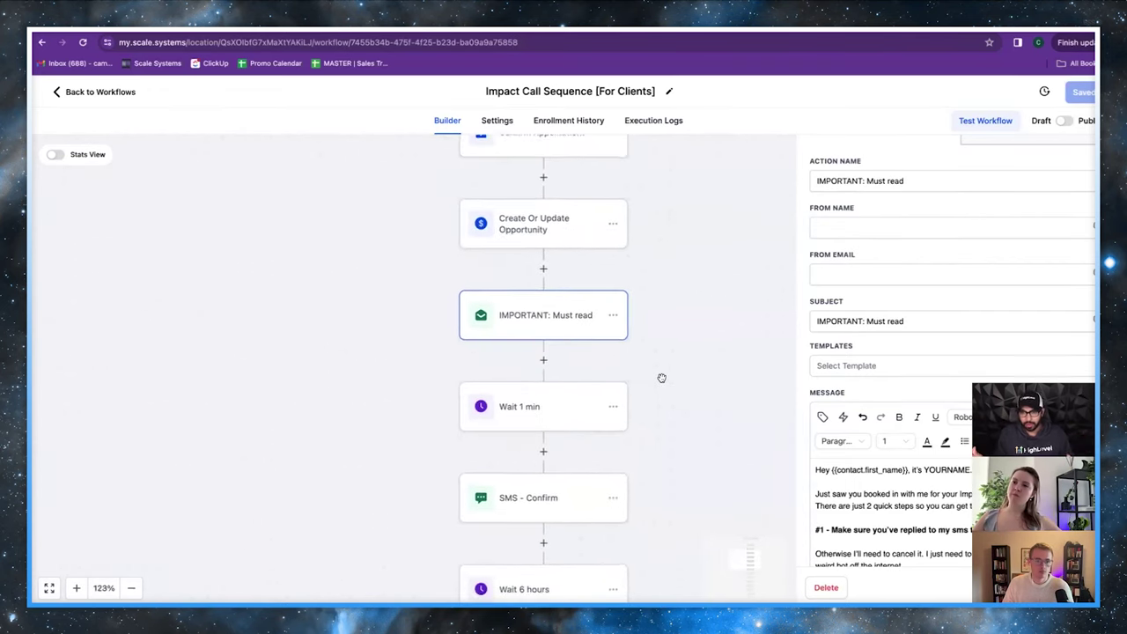
pyautogui.scroll(-1, 669, 368)
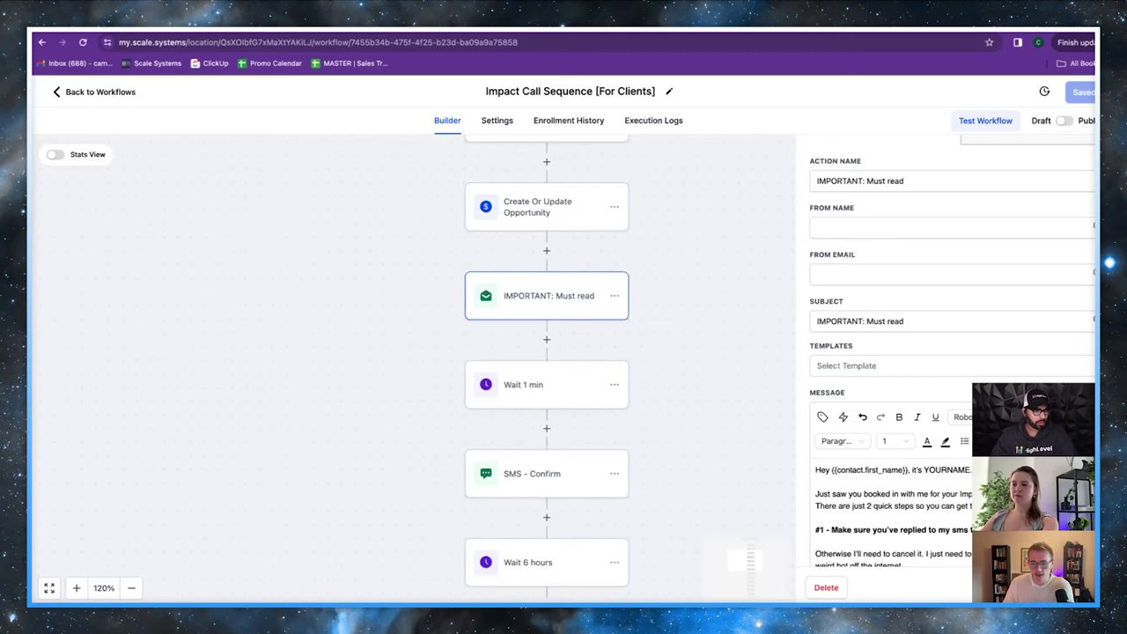
# Read the email's opening lines and its #1 instruction about replying to the SMS to confirm the spot
pyautogui.scroll(-3, 891, 387)
pyautogui.scroll(-1, 892, 400)
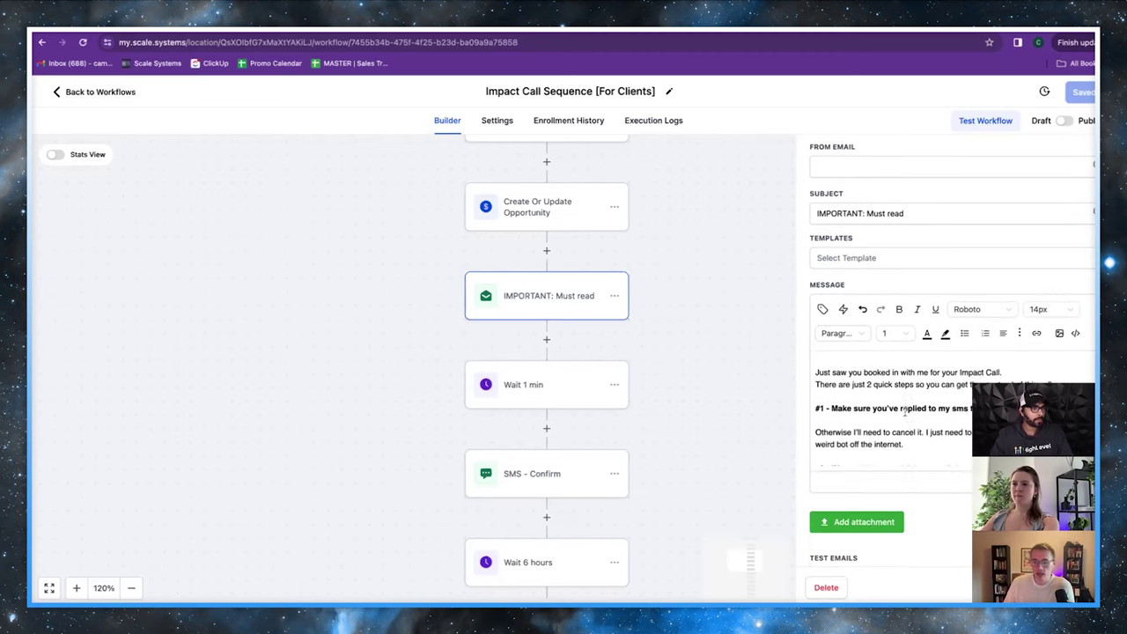
pyautogui.scroll(1, 892, 407)
pyautogui.scroll(-1, 817, 356)
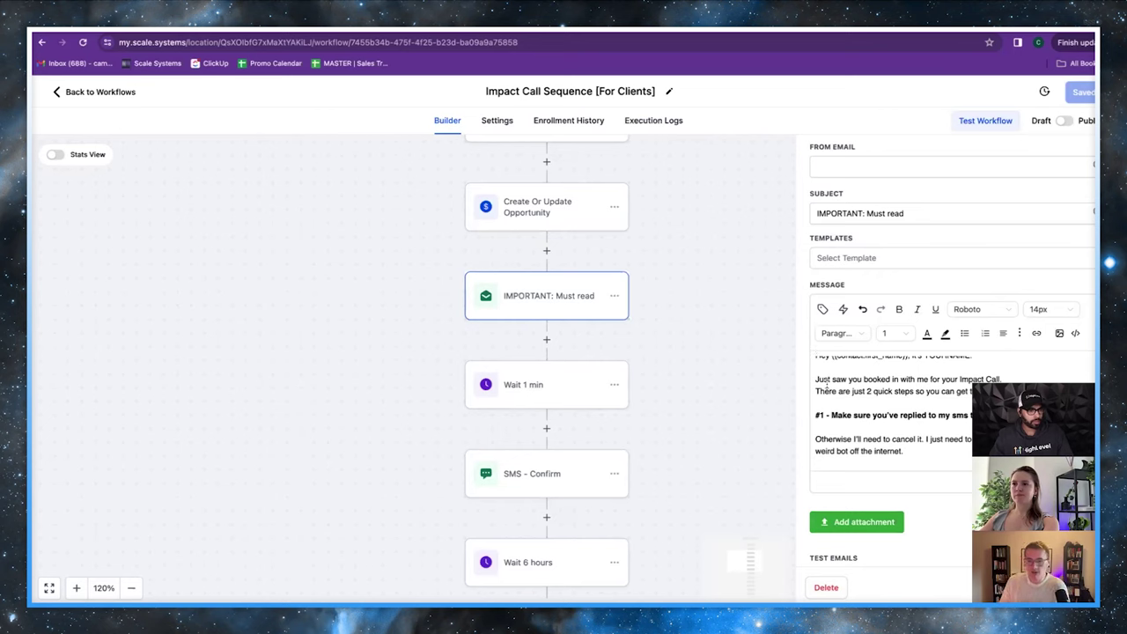
pyautogui.scroll(-1, 833, 397)
pyautogui.scroll(2, 834, 398)
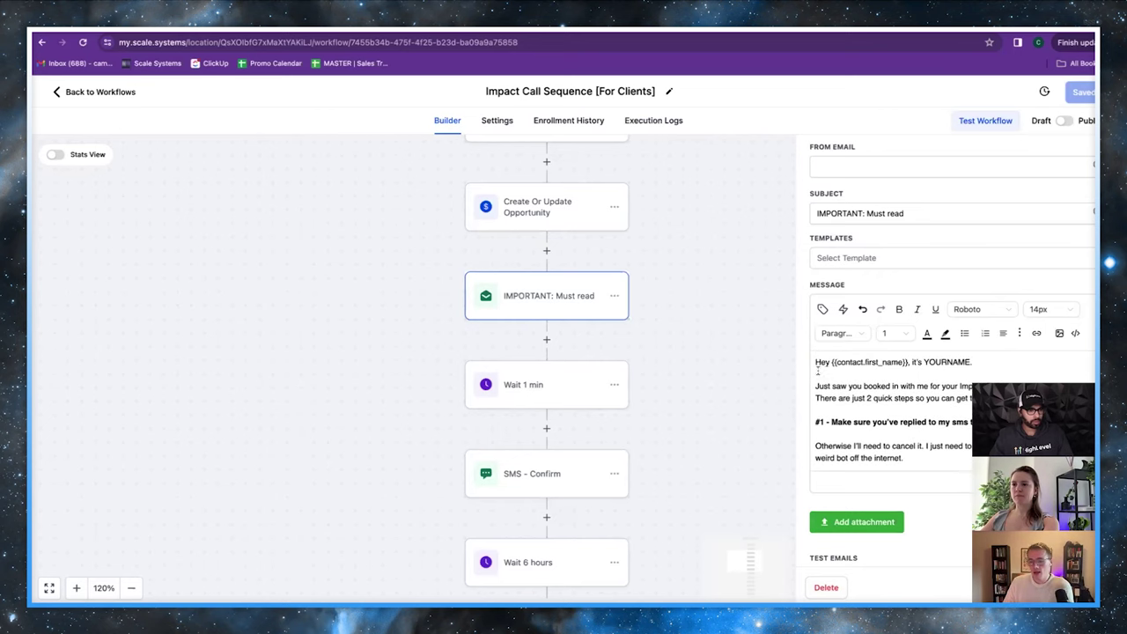
pyautogui.tripleClick(834, 397)
pyautogui.scroll(-3, 867, 410)
pyautogui.scroll(2, 901, 424)
pyautogui.click(864, 394)
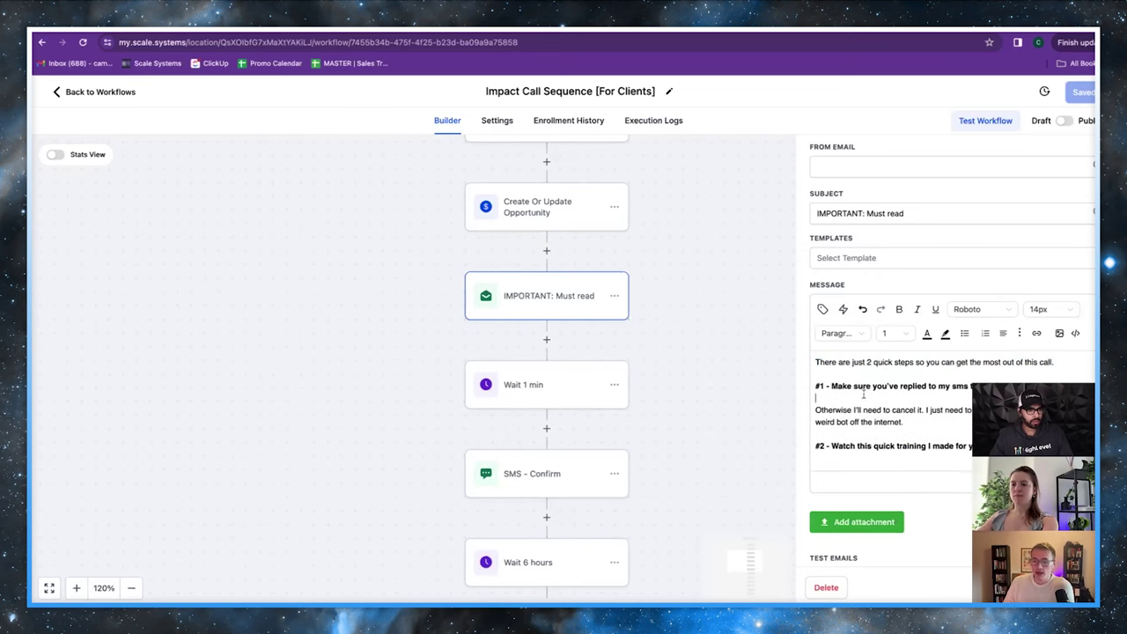
pyautogui.moveTo(832, 385); pyautogui.dragTo(936, 421)
pyautogui.click(936, 421)
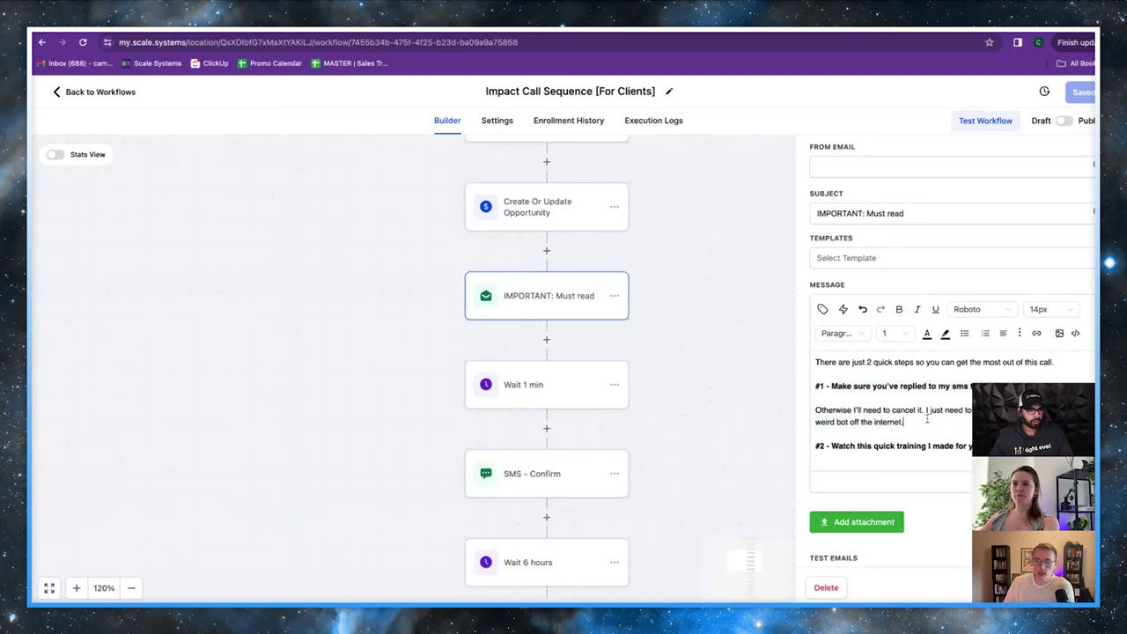
pyautogui.scroll(-1, 723, 375)
pyautogui.scroll(-2, 724, 375)
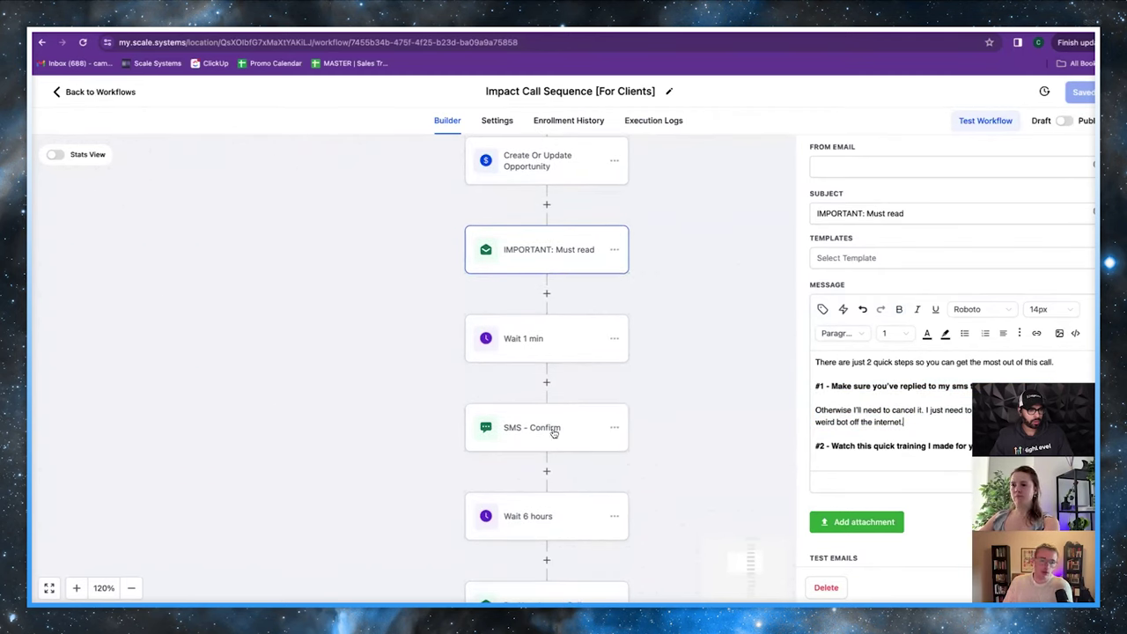
pyautogui.scroll(1, 856, 429)
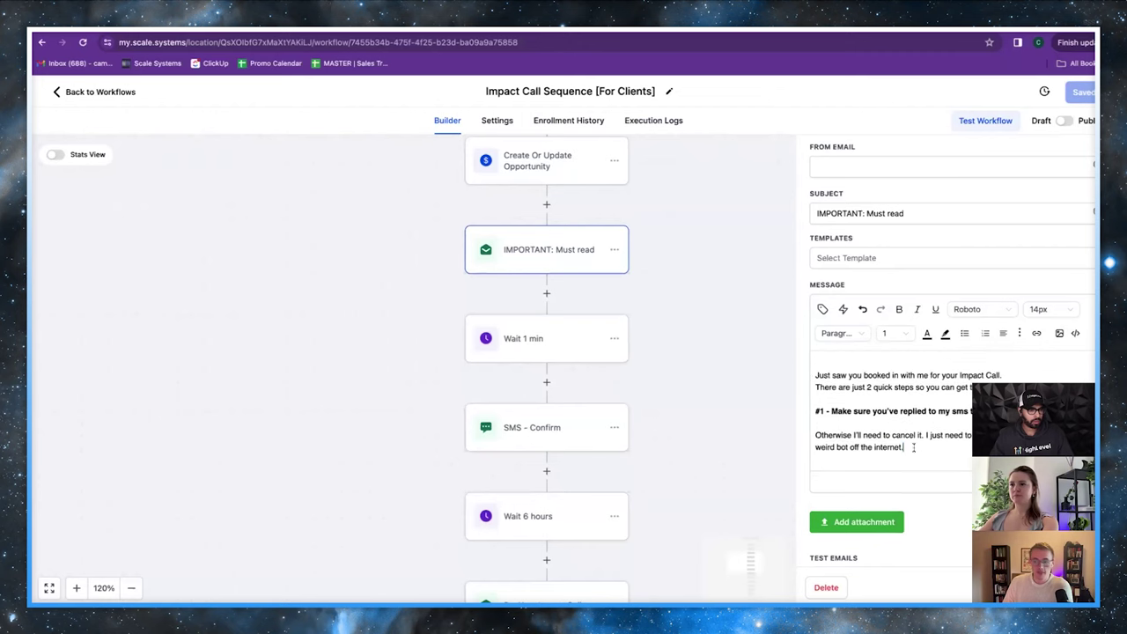
pyautogui.moveTo(922, 446); pyautogui.dragTo(807, 412)
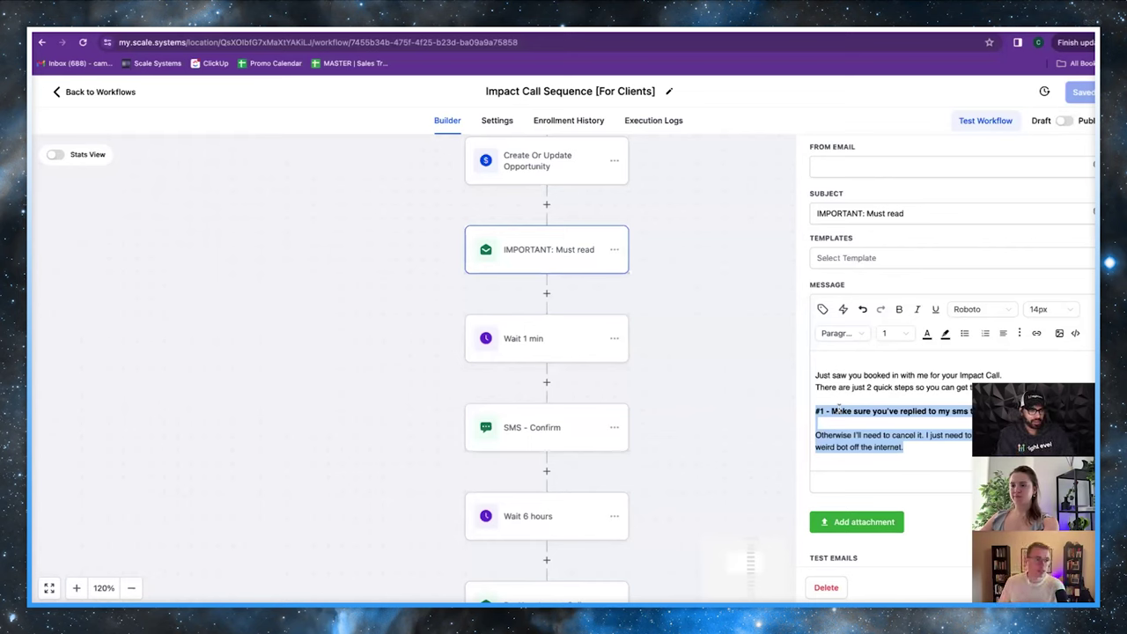
# Examine the email's #2 instruction about watching the quick training and the impactschoolcall.com/scale-audit link beneath it
pyautogui.scroll(-3, 926, 447)
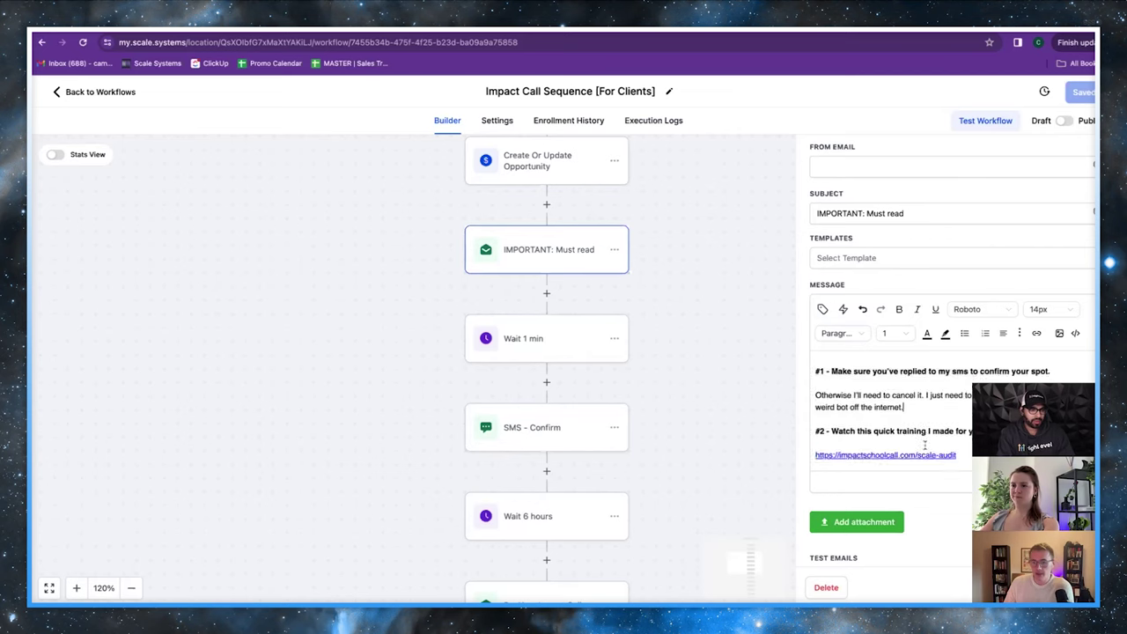
pyautogui.moveTo(832, 387); pyautogui.dragTo(931, 387)
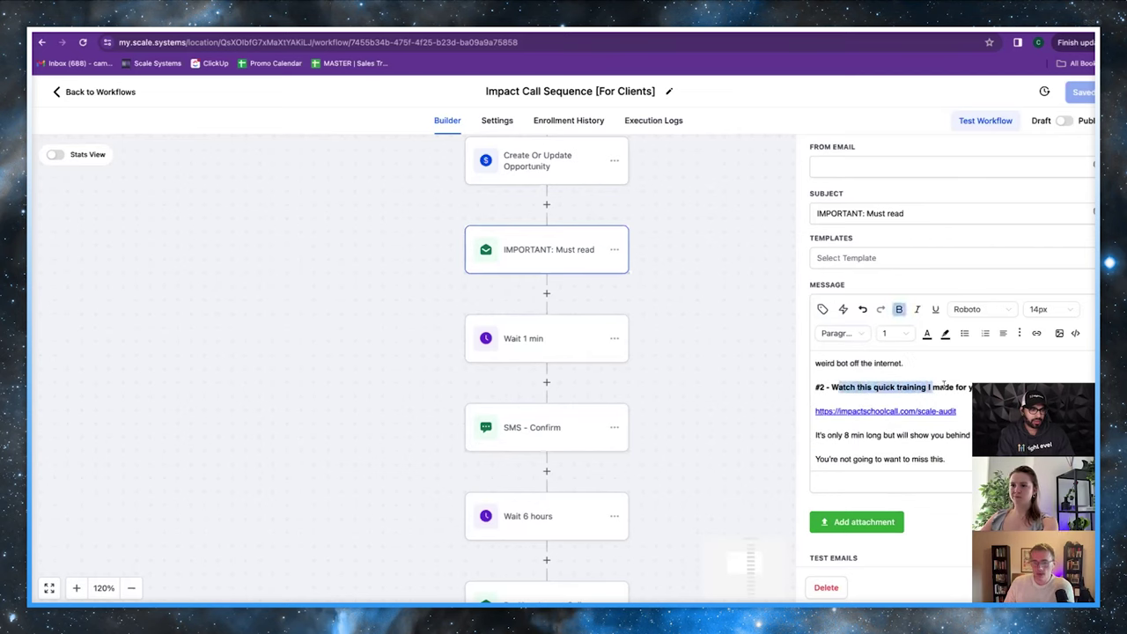
pyautogui.click(962, 407)
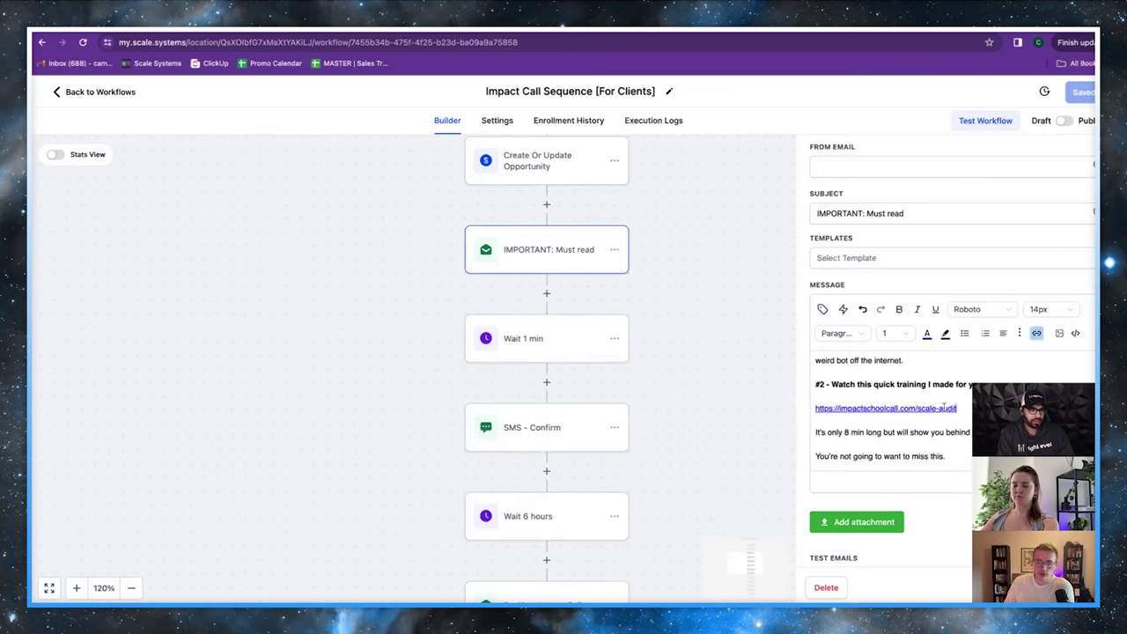
pyautogui.scroll(-1, 881, 414)
pyautogui.scroll(1, 843, 416)
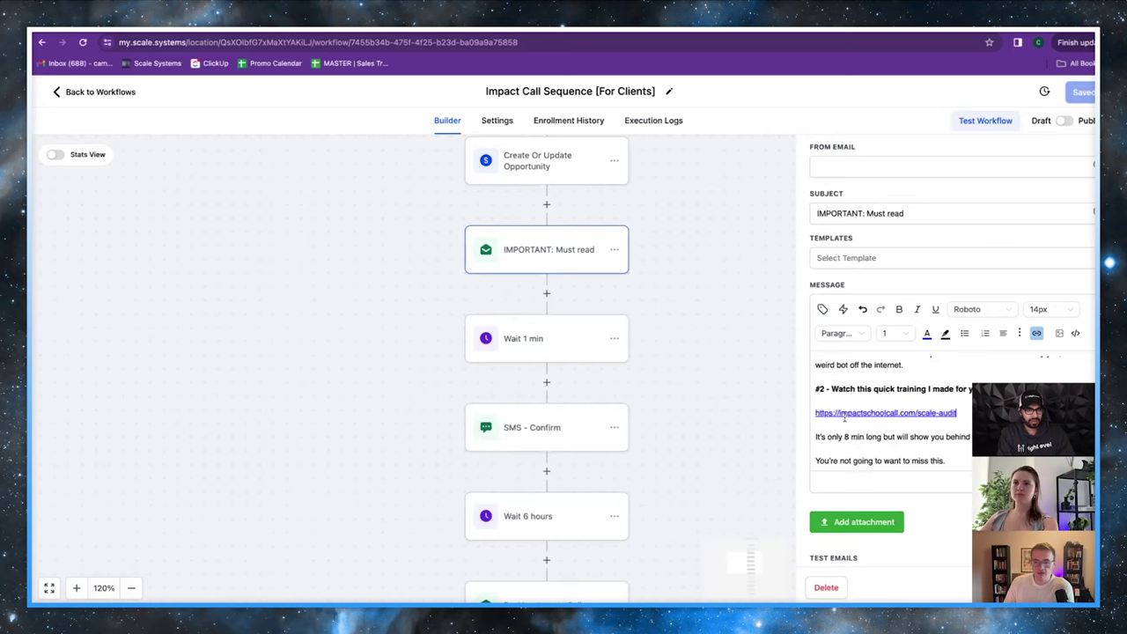
pyautogui.scroll(-1, 852, 430)
pyautogui.scroll(1, 856, 434)
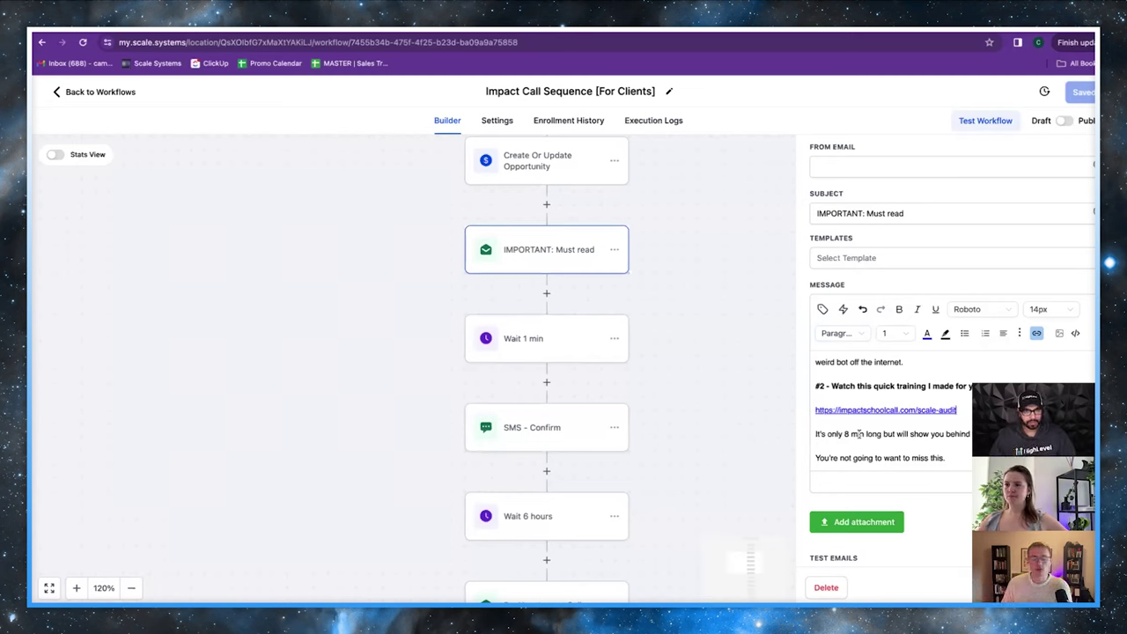
# Read the email's closing lines, from watching the training before the call down to the YOURNAME sign-off
pyautogui.scroll(-3, 858, 435)
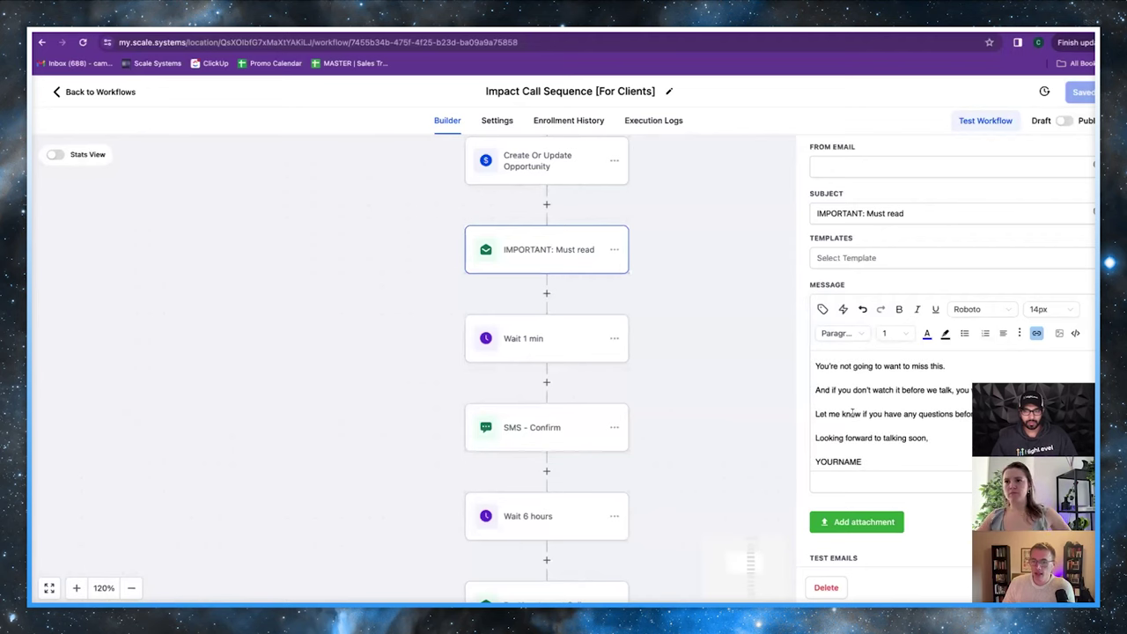
pyautogui.scroll(-1, 852, 413)
pyautogui.moveTo(835, 376); pyautogui.dragTo(937, 423)
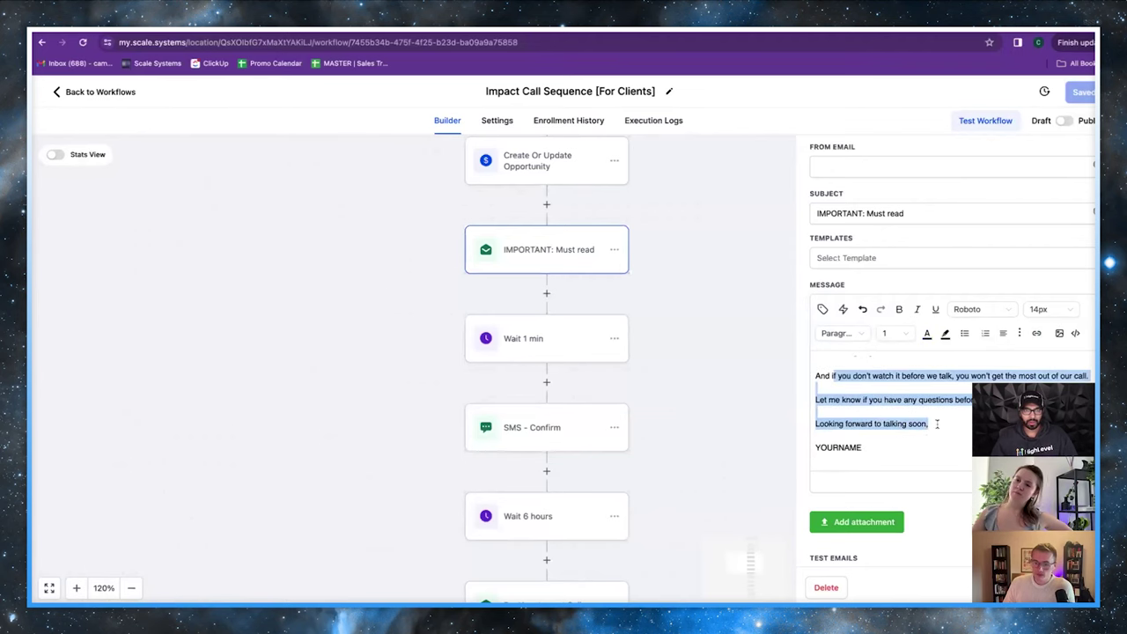
pyautogui.click(915, 445)
pyautogui.scroll(-1, 915, 446)
pyautogui.scroll(6, 913, 407)
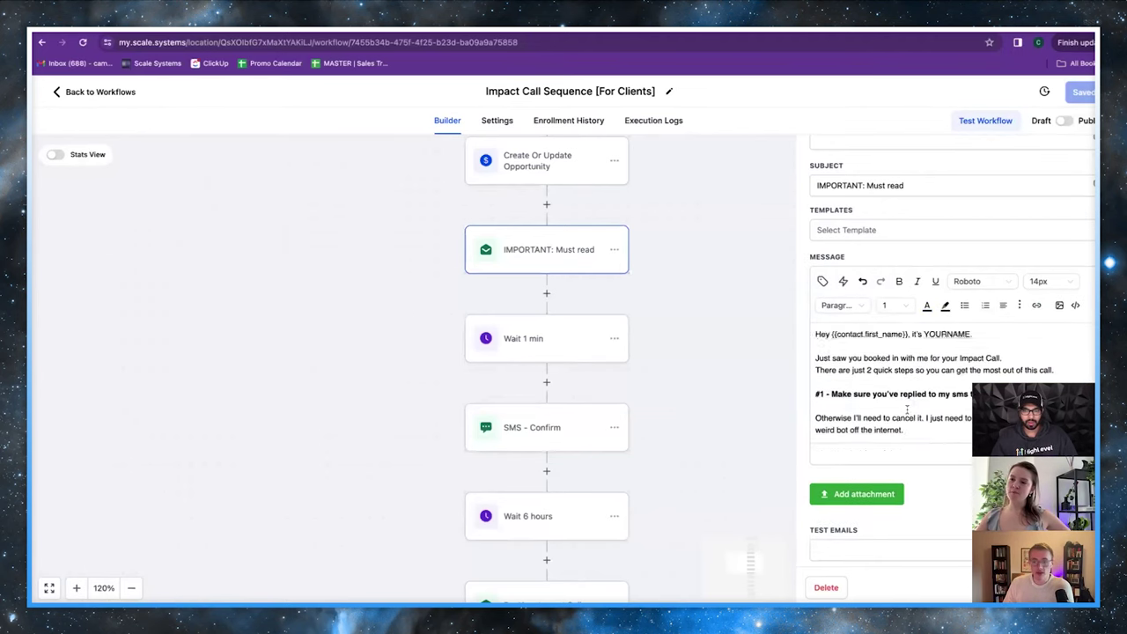
# Review the email's line on the training's length and its warning about cancelling unconfirmed calls
pyautogui.scroll(-3, 907, 410)
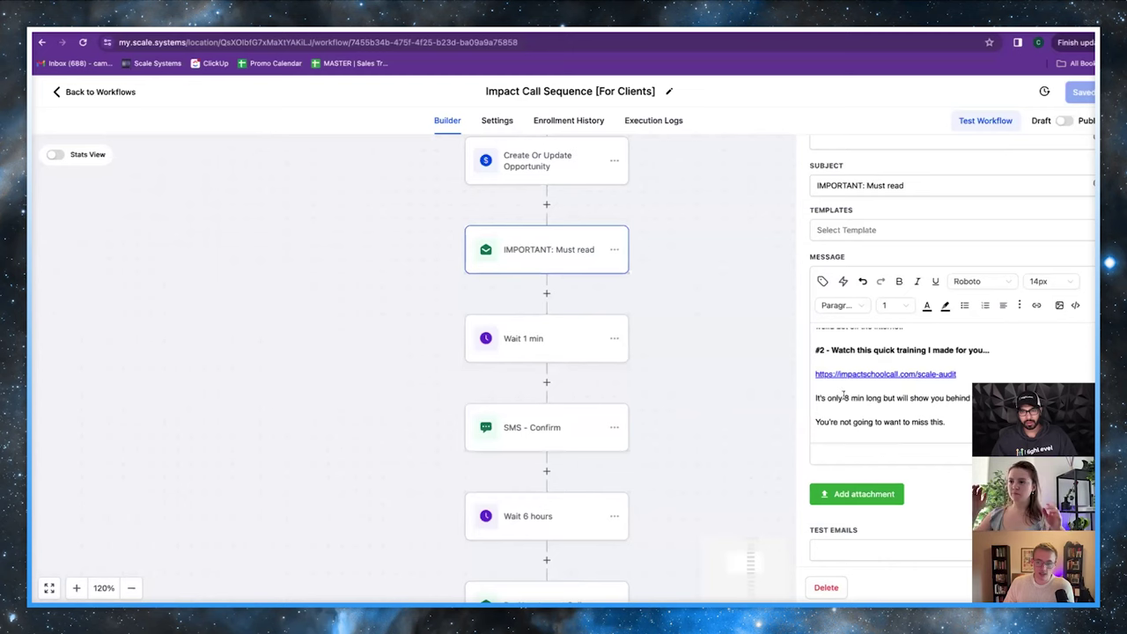
pyautogui.moveTo(844, 397); pyautogui.dragTo(971, 398)
pyautogui.scroll(1, 850, 400)
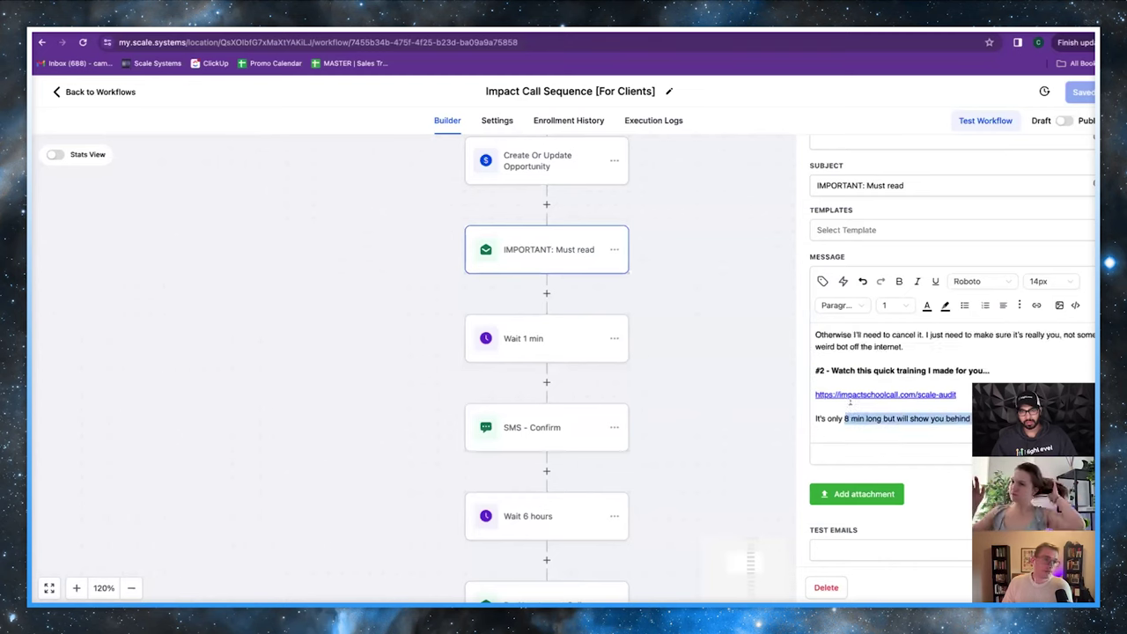
pyautogui.scroll(1, 850, 400)
pyautogui.moveTo(924, 419); pyautogui.dragTo(835, 400)
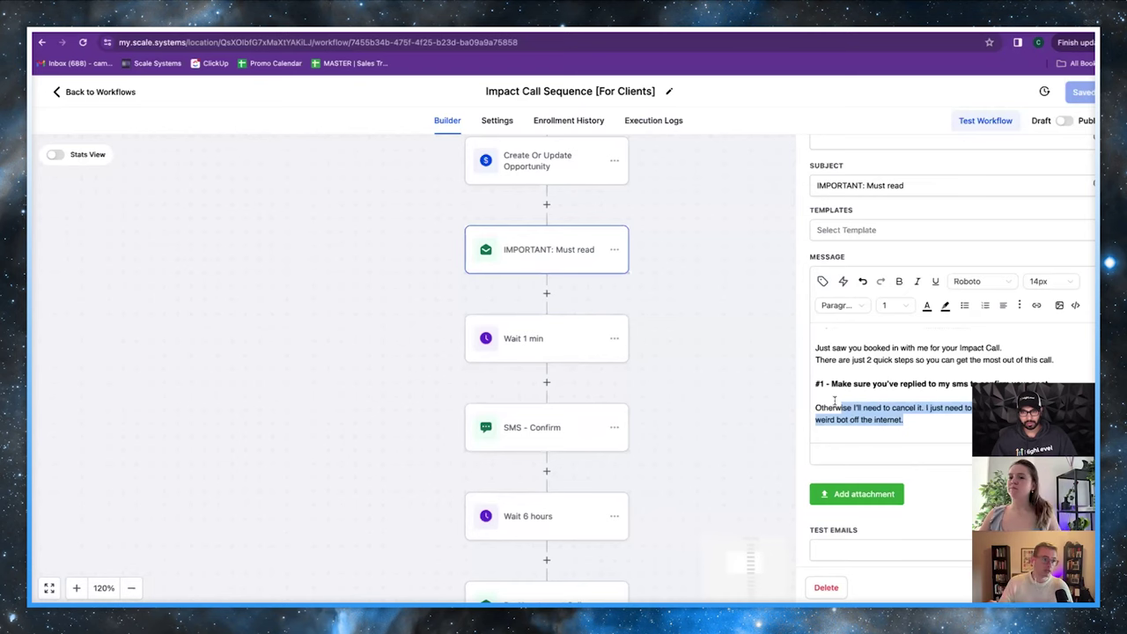
pyautogui.click(904, 420)
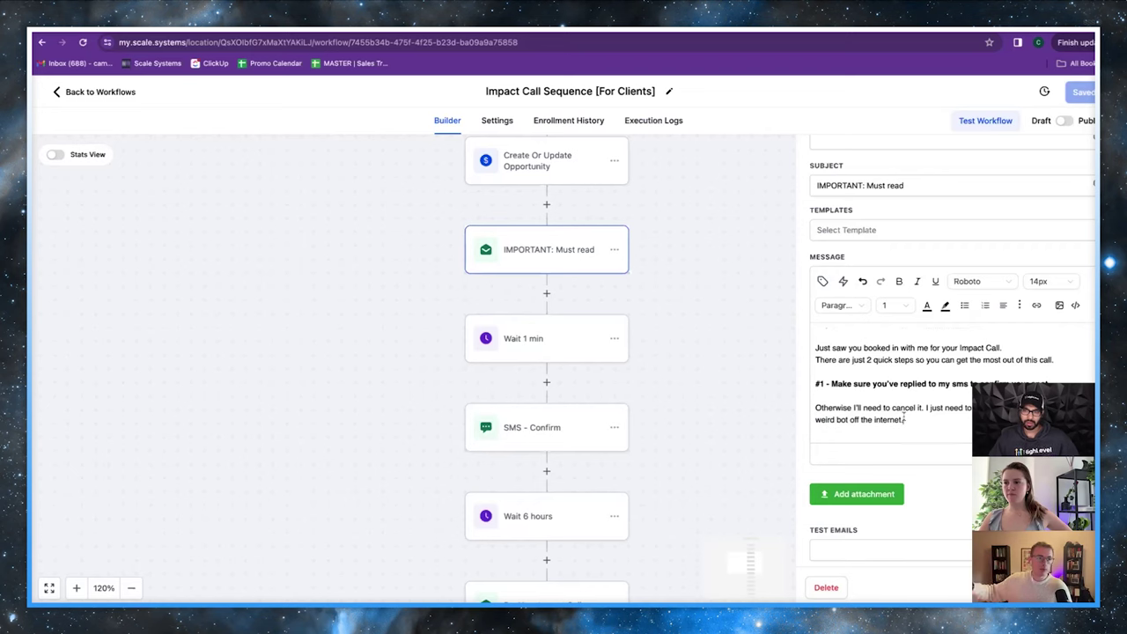
pyautogui.hotkey('ctrl', 'v')
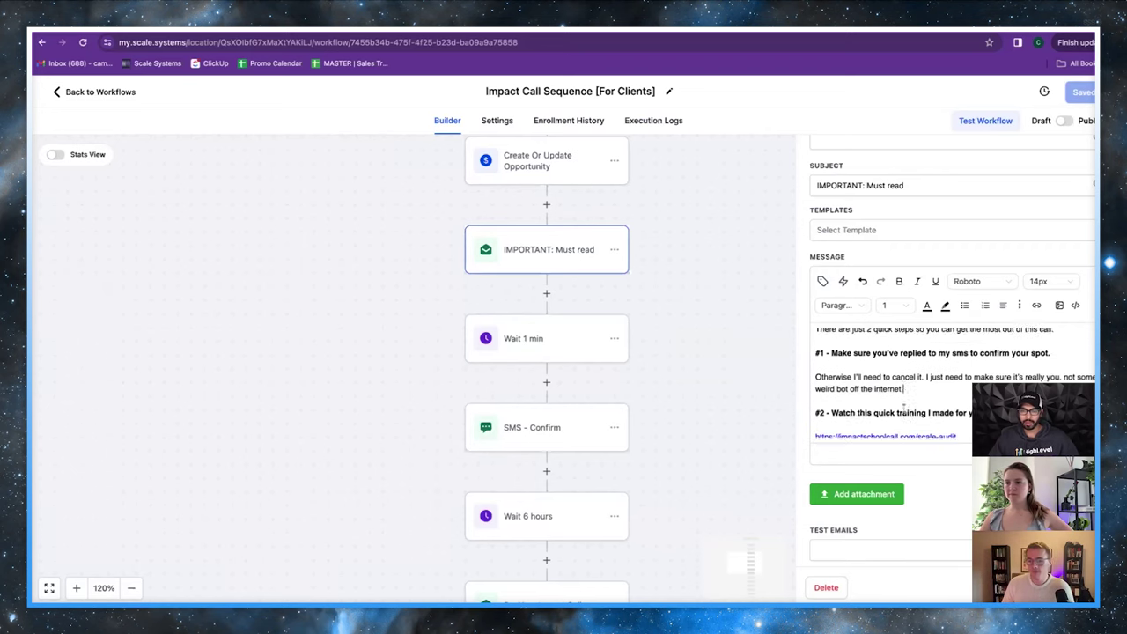
# Examine the actions following the "IMPORTANT: Must read" email in the workflow, from Wait 1 min to 24 hours before call
pyautogui.moveTo(657, 350); pyautogui.dragTo(688, 282)
pyautogui.scroll(3, 892, 398)
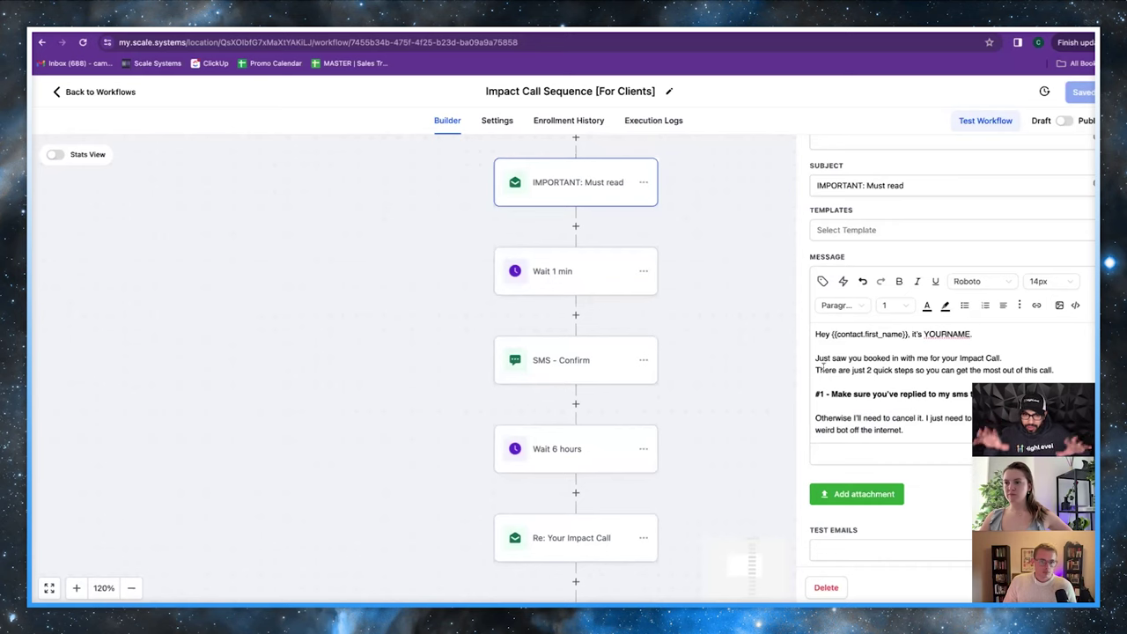
pyautogui.moveTo(736, 352); pyautogui.dragTo(717, 338)
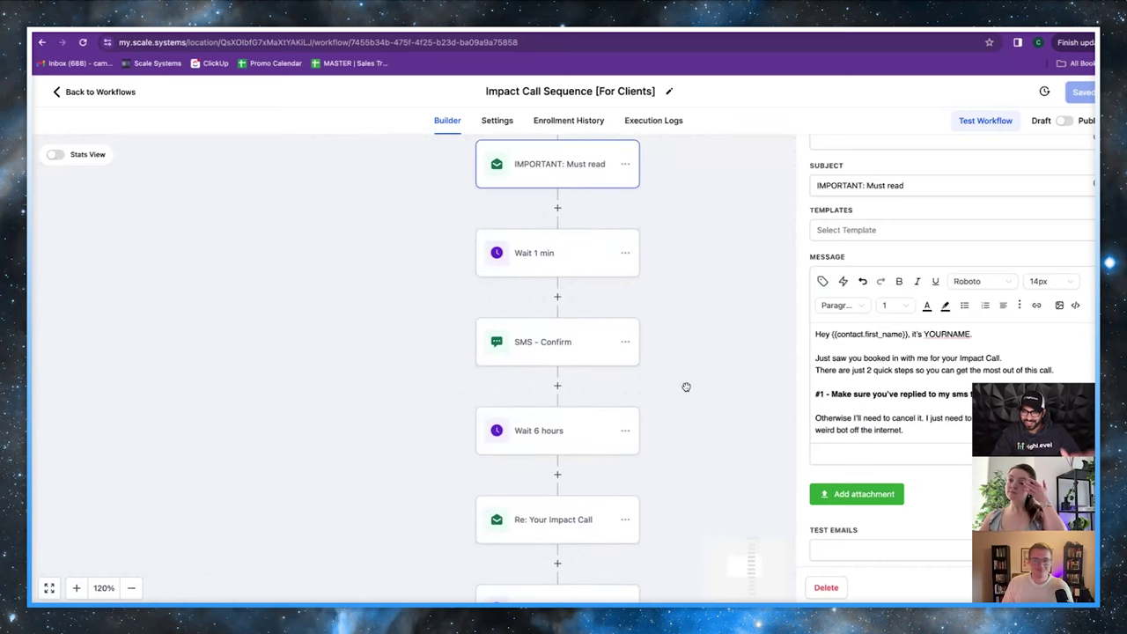
pyautogui.scroll(1, 824, 386)
pyautogui.scroll(-1, 824, 386)
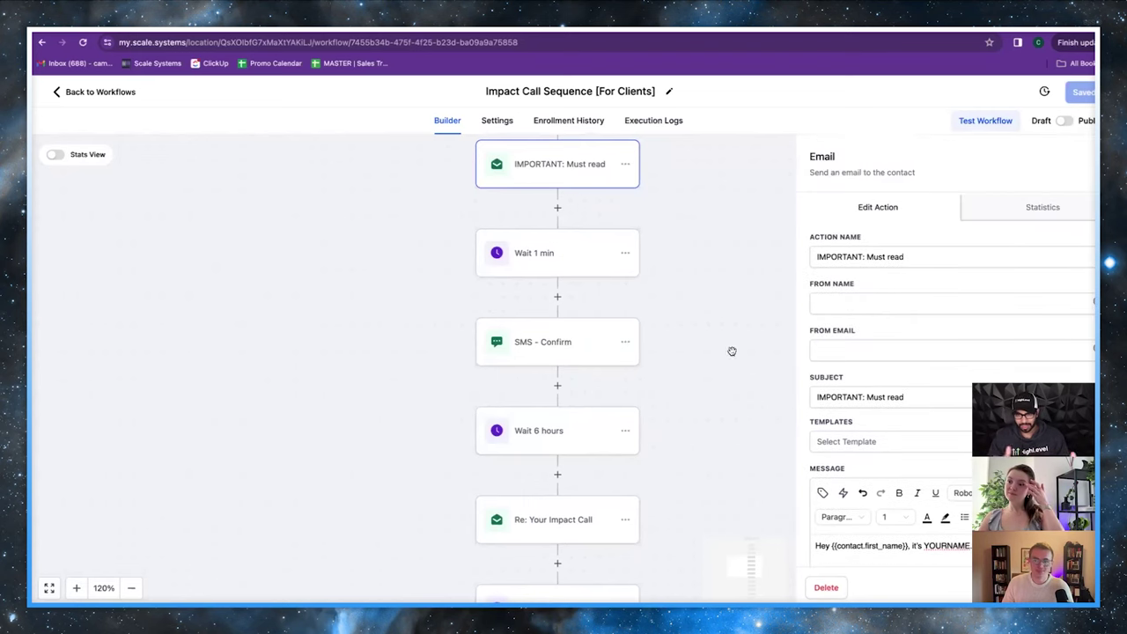
pyautogui.scroll(-1, 644, 395)
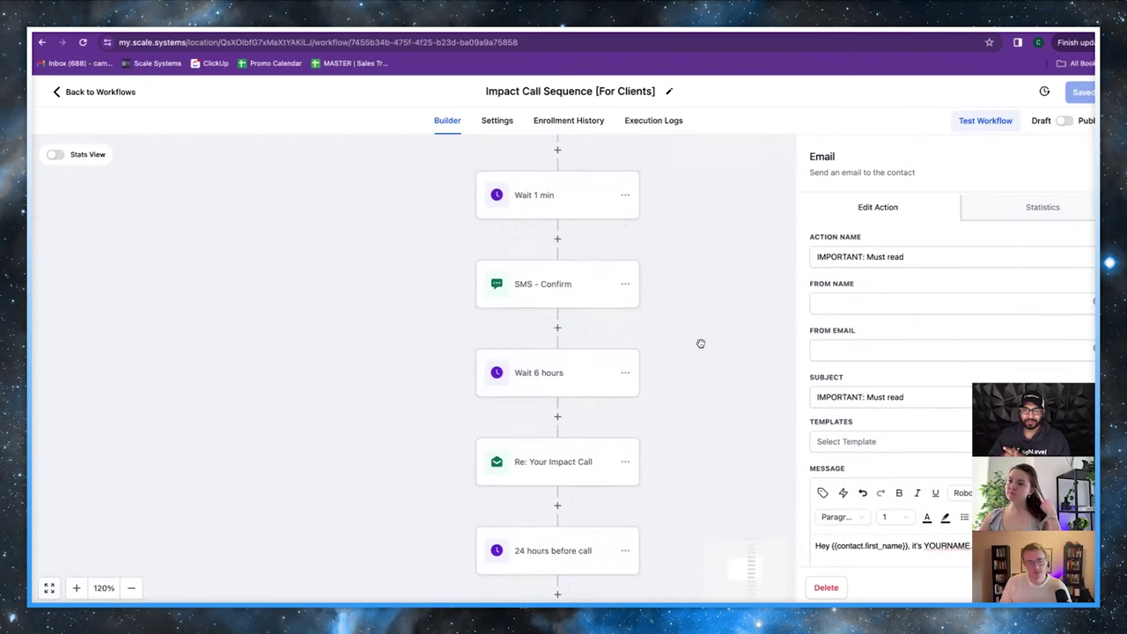
pyautogui.moveTo(695, 365); pyautogui.dragTo(695, 329)
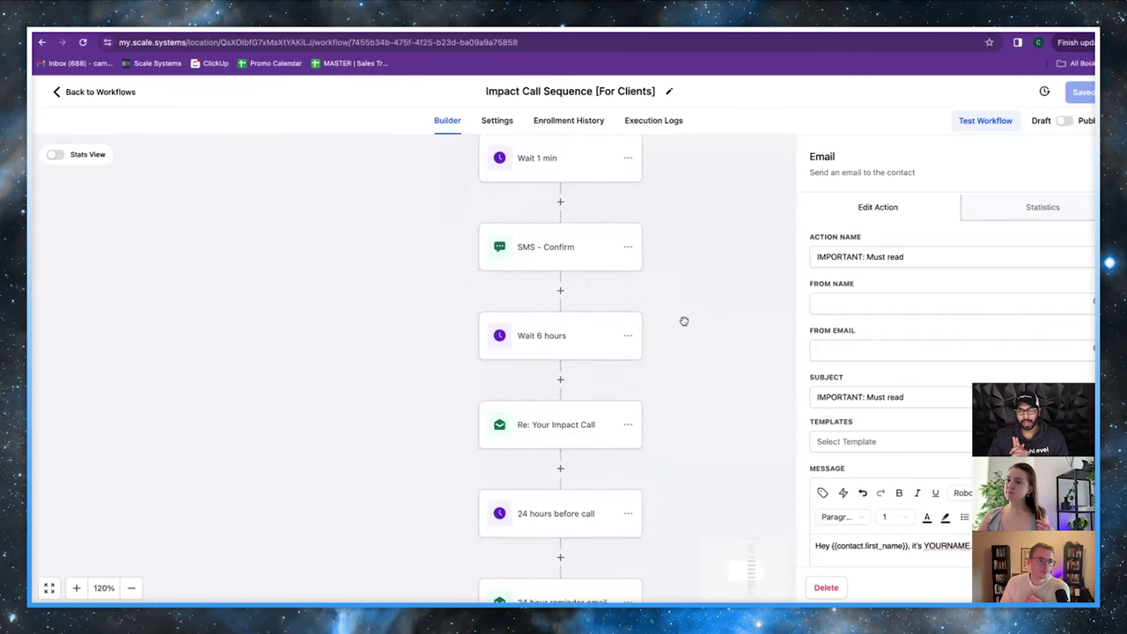
pyautogui.moveTo(675, 329); pyautogui.dragTo(664, 360)
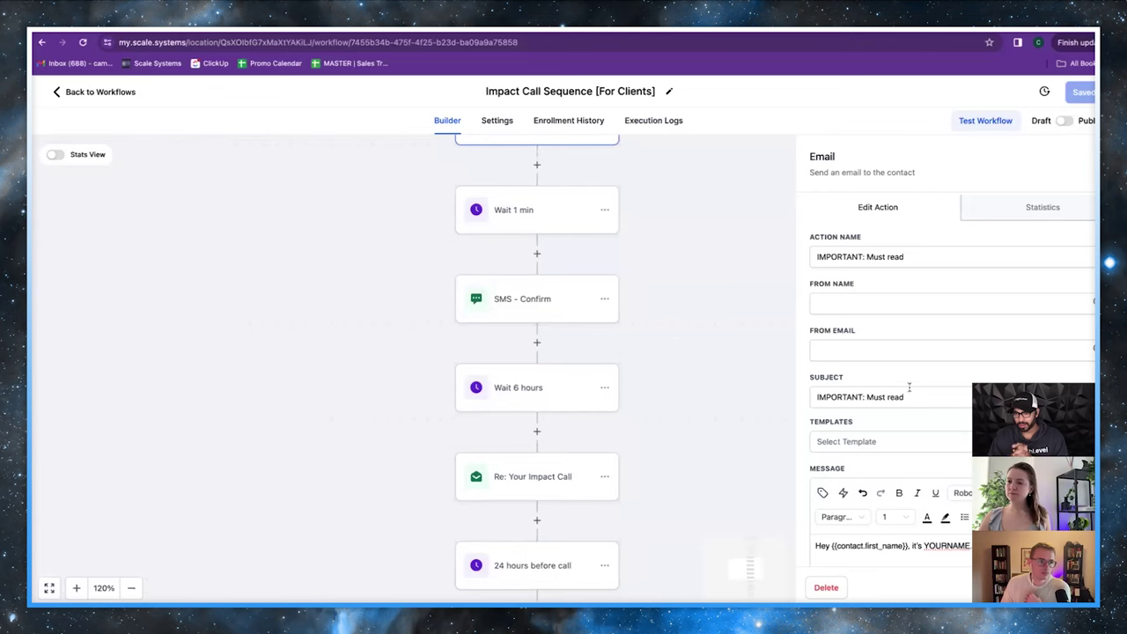
pyautogui.scroll(-2, 910, 385)
pyautogui.scroll(-1, 911, 385)
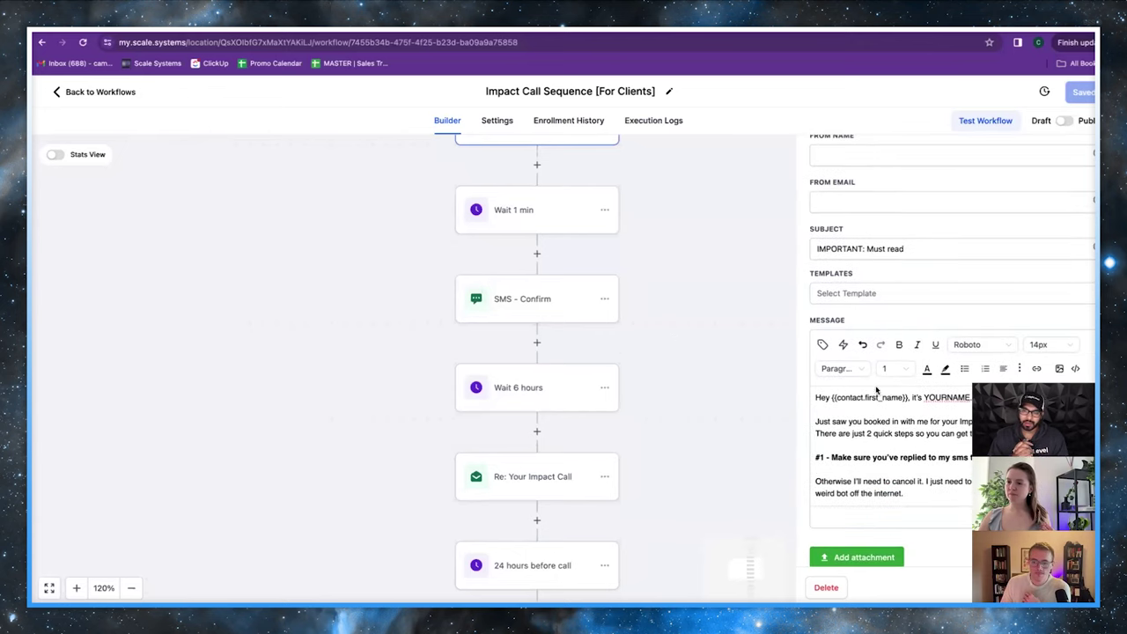
pyautogui.moveTo(629, 248); pyautogui.dragTo(633, 280)
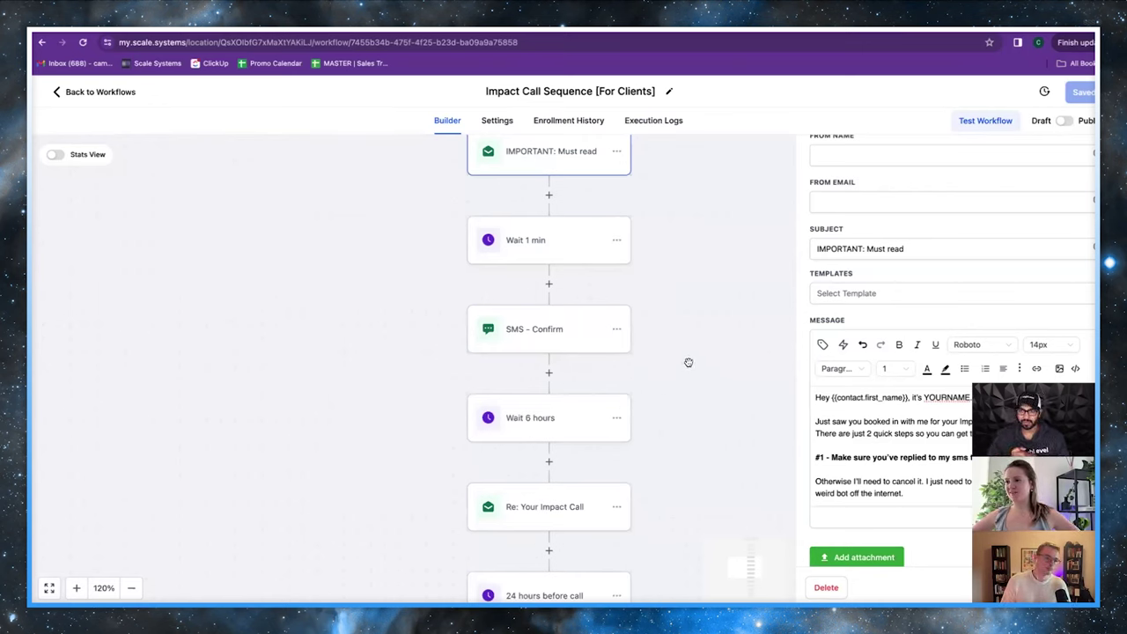
pyautogui.scroll(-1, 666, 375)
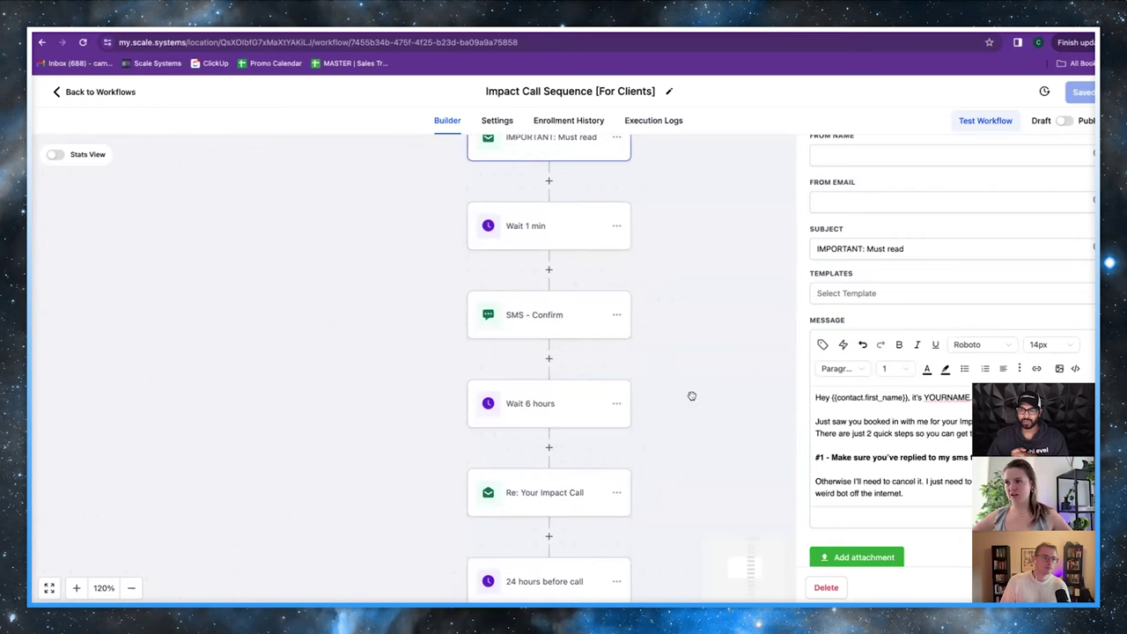
pyautogui.moveTo(692, 395); pyautogui.dragTo(684, 360)
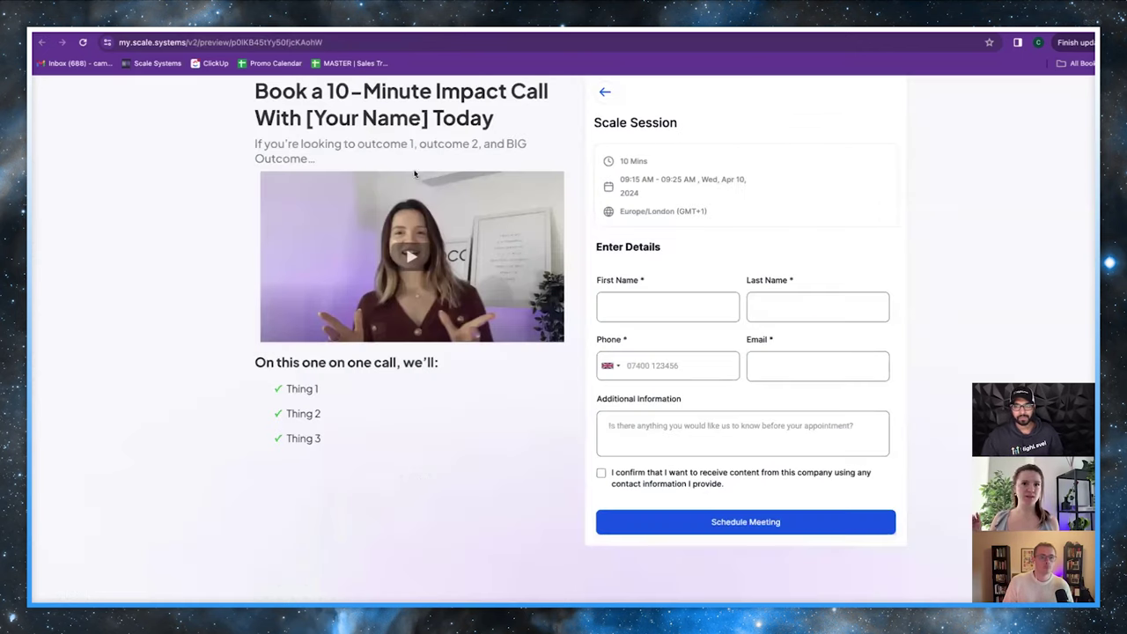
# Review the booking page's headline, outcome subheading and the Thing 1 to Thing 3 list beneath the video
pyautogui.scroll(1, 419, 472)
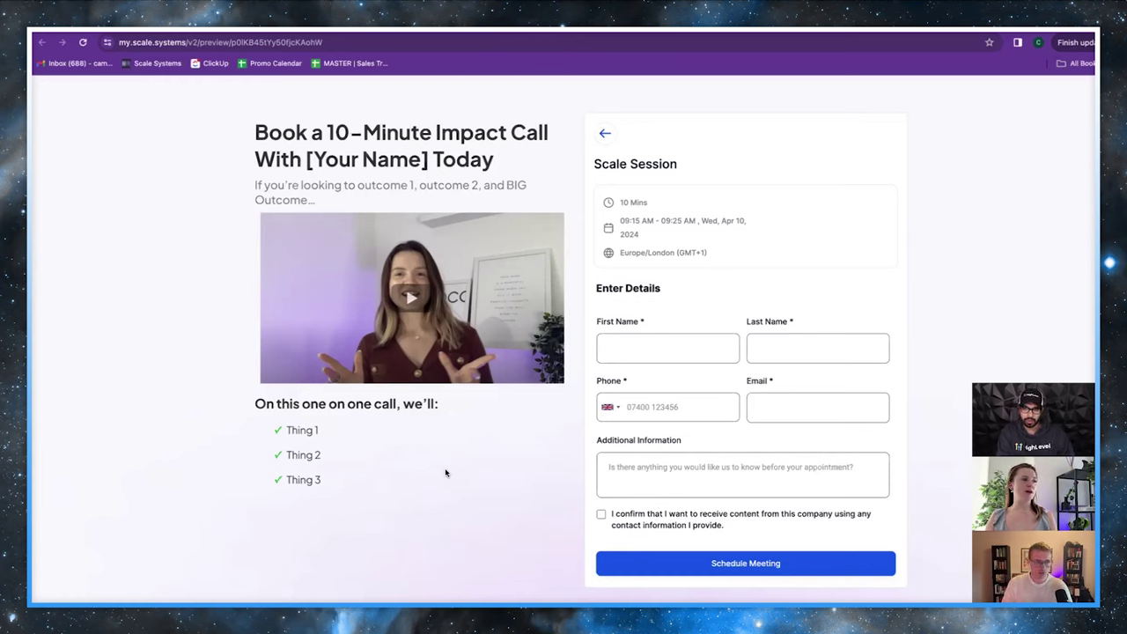
pyautogui.moveTo(321, 483); pyautogui.dragTo(347, 478)
pyautogui.click(348, 481)
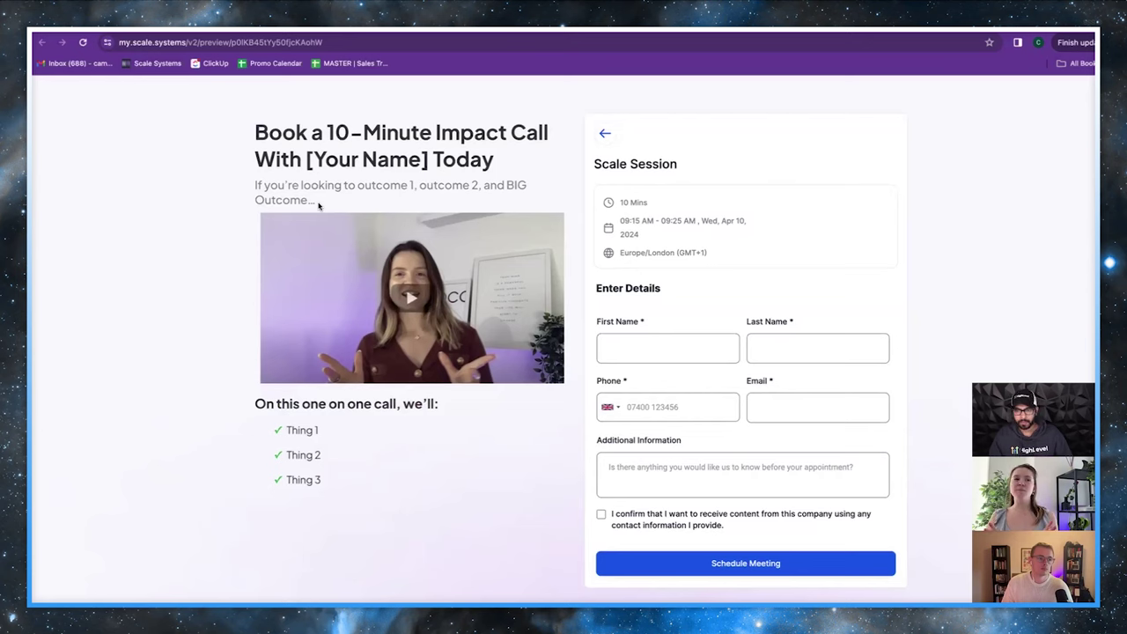
pyautogui.moveTo(316, 201); pyautogui.dragTo(239, 121)
pyautogui.click(239, 121)
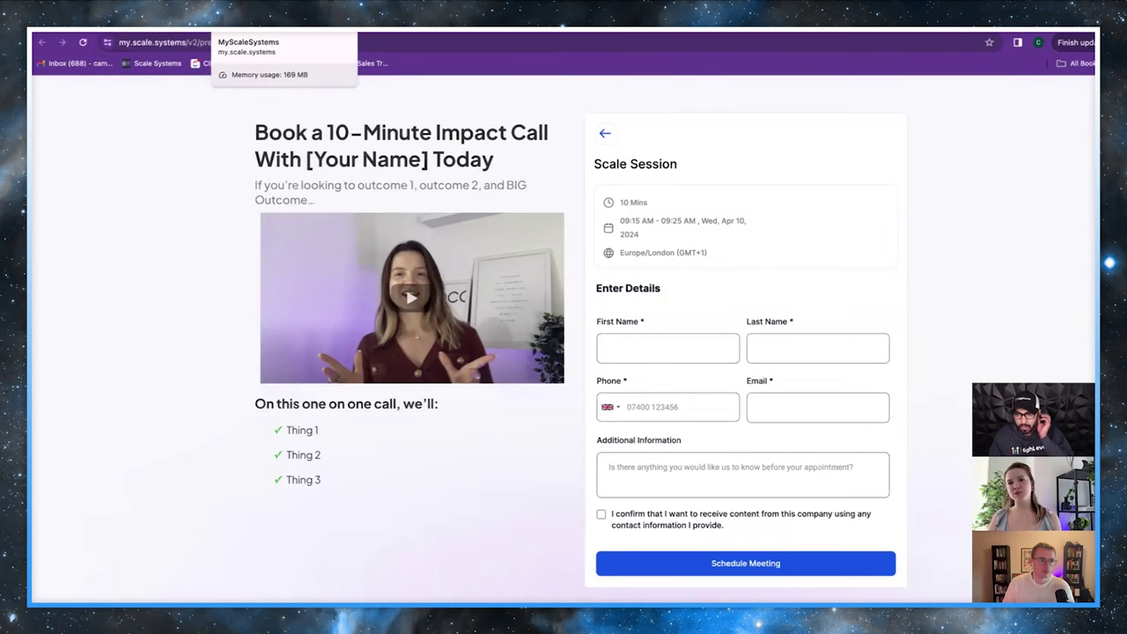
# Open Impact Call Funnel [For Clients] from the Impact Call Funnels folder and show its Impact Call Confirmation step
pyautogui.click(282, 32)
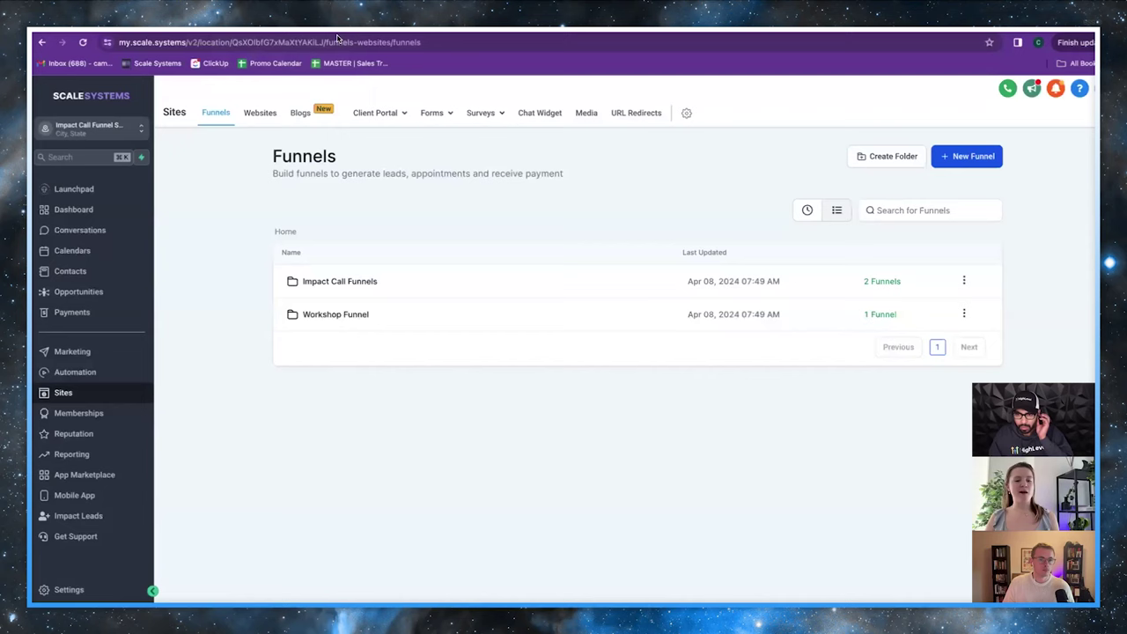
pyautogui.click(335, 280)
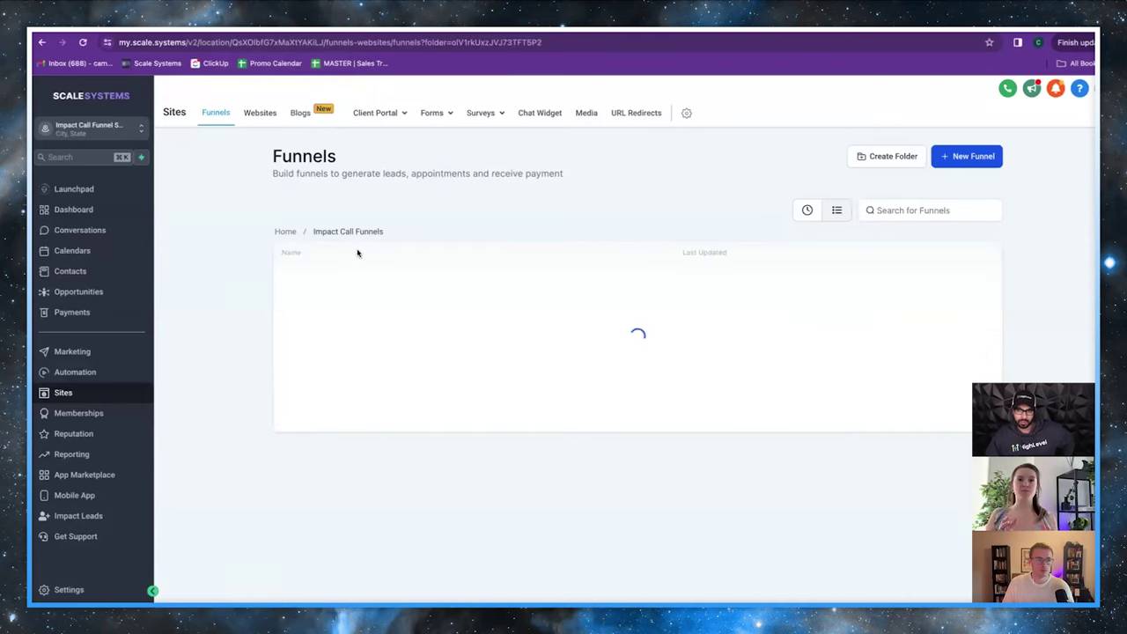
pyautogui.click(334, 282)
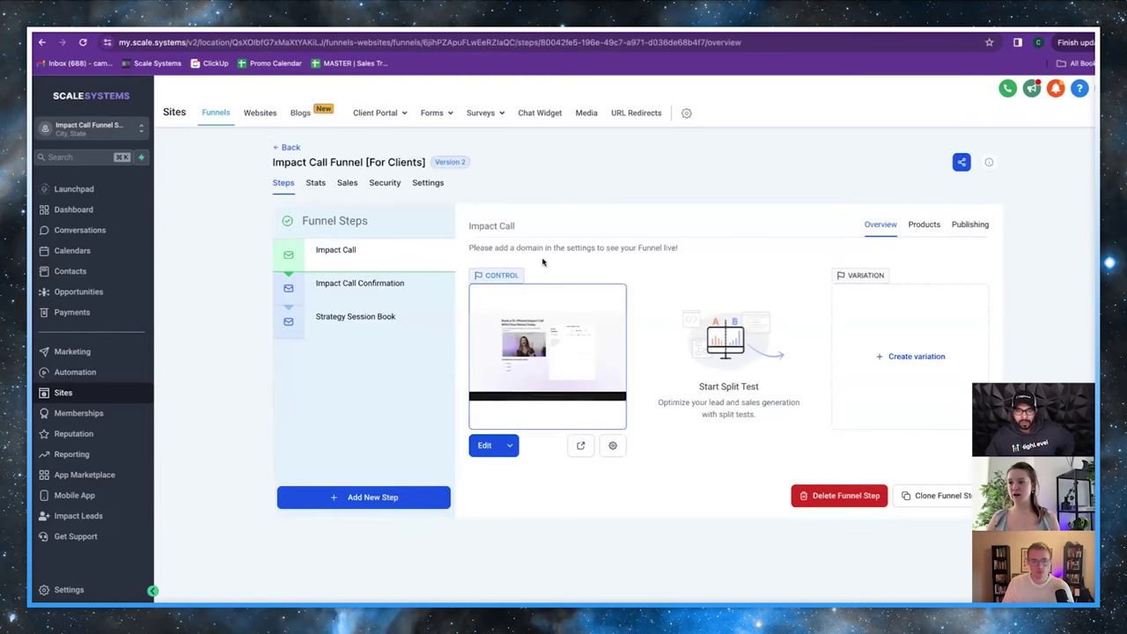
pyautogui.click(386, 281)
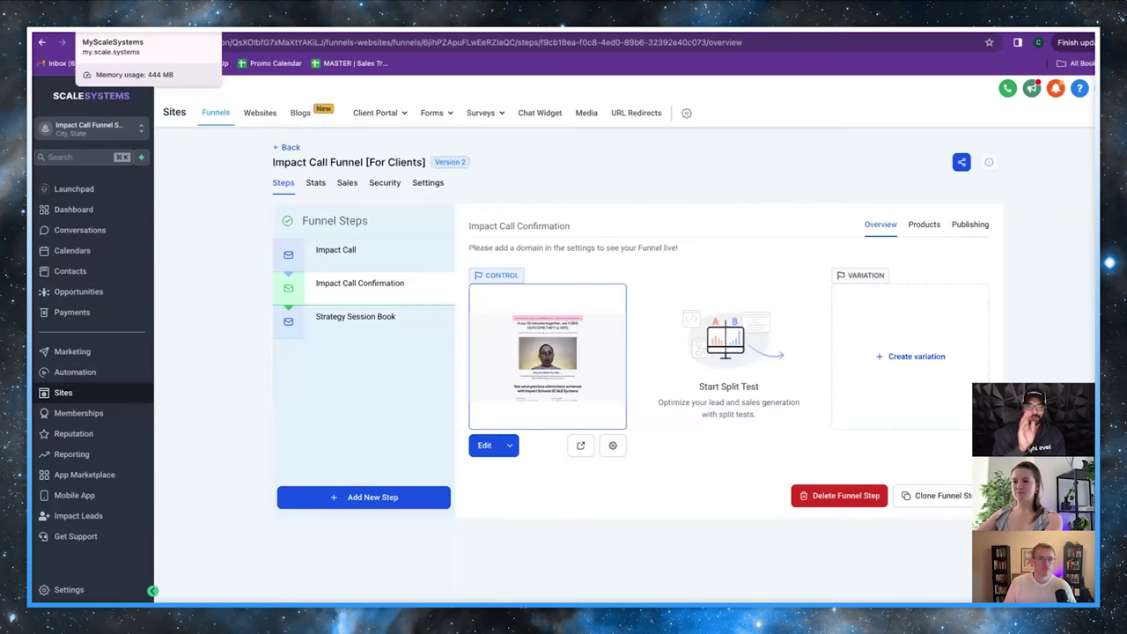
# Return to the Impact Call Sequence [For Clients] workflow and read the message of the SMS - Confirm action
pyautogui.click(113, 32)
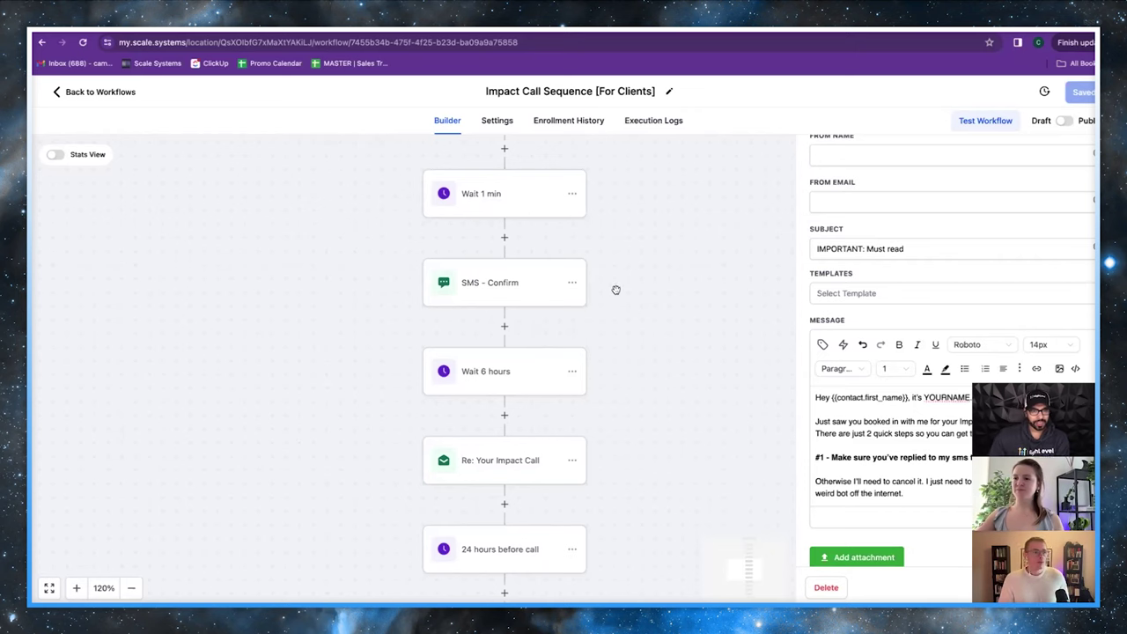
pyautogui.moveTo(611, 272); pyautogui.dragTo(675, 299)
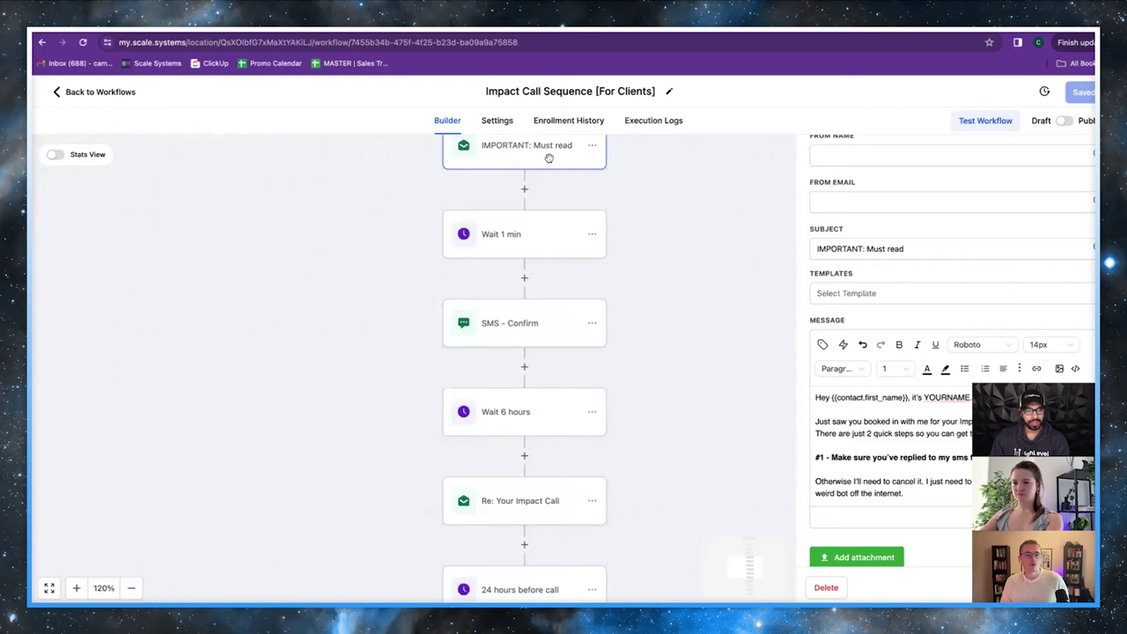
pyautogui.moveTo(634, 258); pyautogui.dragTo(659, 353)
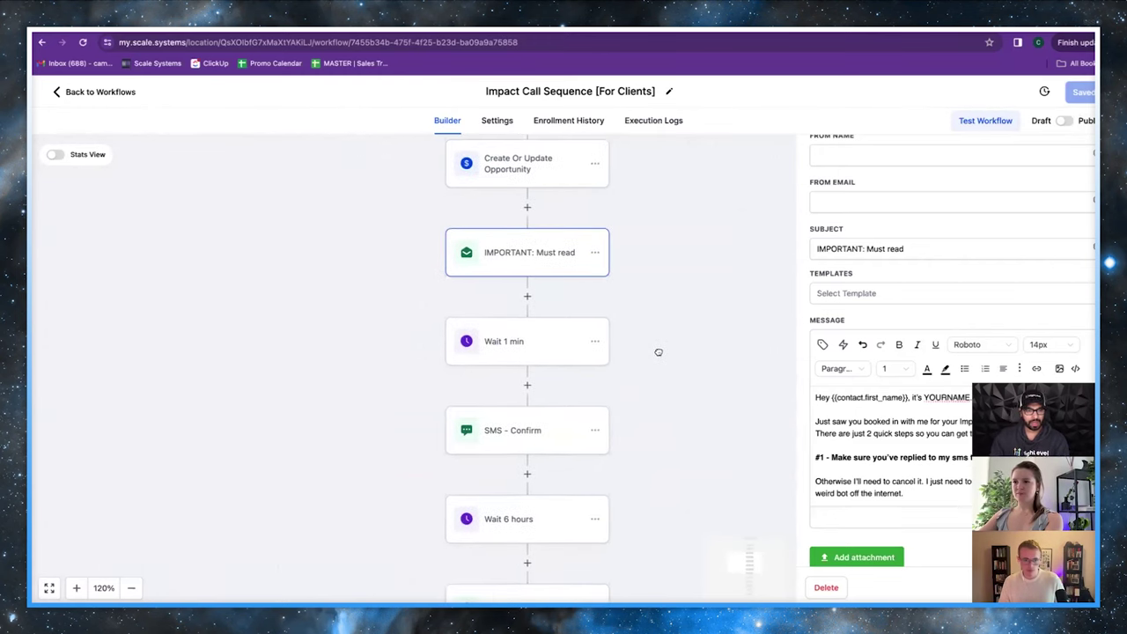
pyautogui.moveTo(645, 421); pyautogui.dragTo(617, 346)
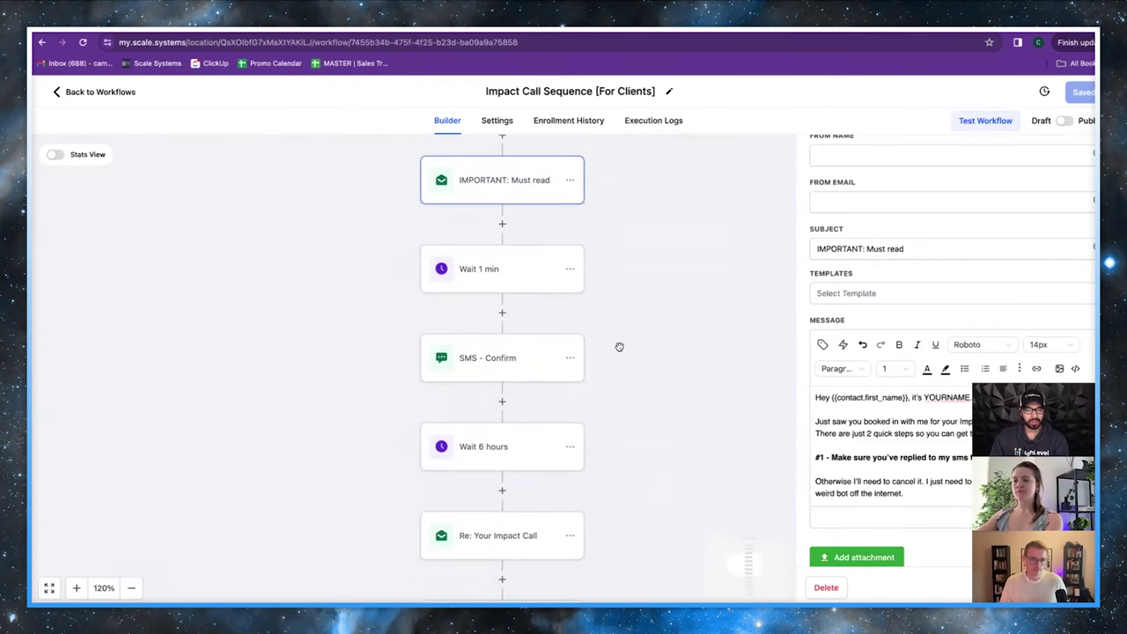
pyautogui.moveTo(595, 390); pyautogui.dragTo(616, 347)
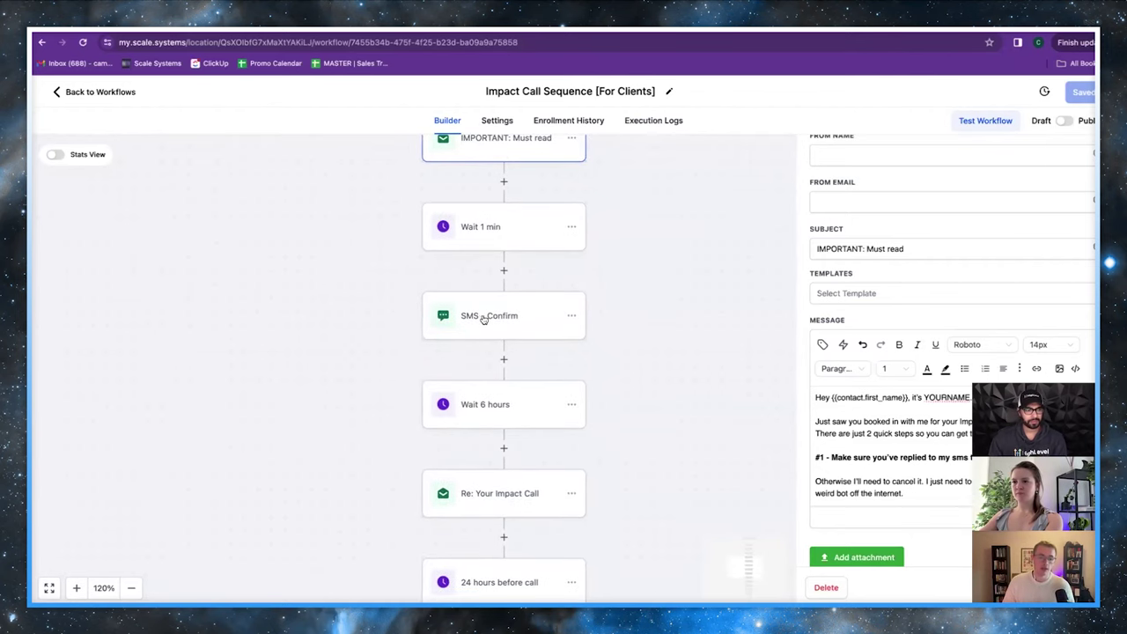
pyautogui.click(538, 318)
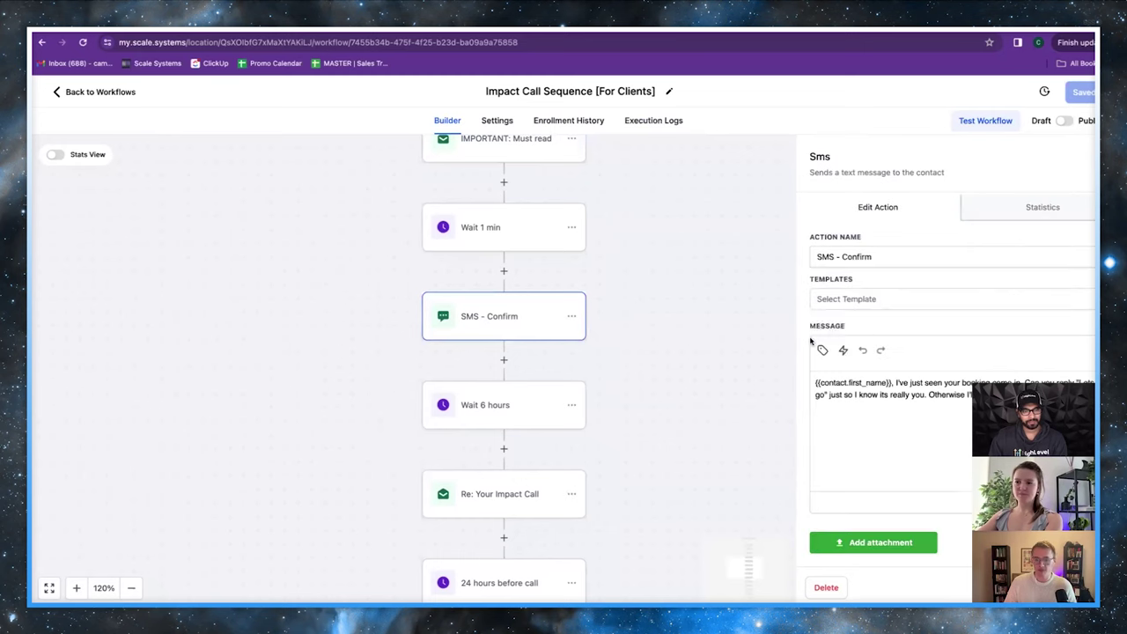
pyautogui.scroll(-1, 827, 369)
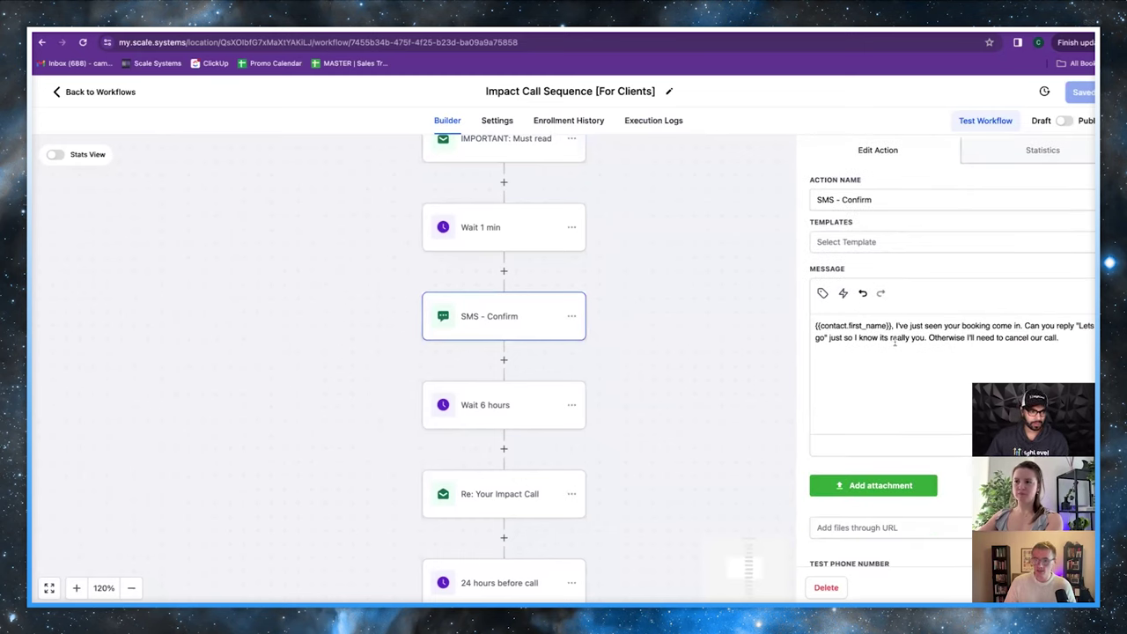
# Open the "Re: Your Impact Call" email that follows the 6-hour wait and read its opening lines
pyautogui.moveTo(674, 360); pyautogui.dragTo(673, 232)
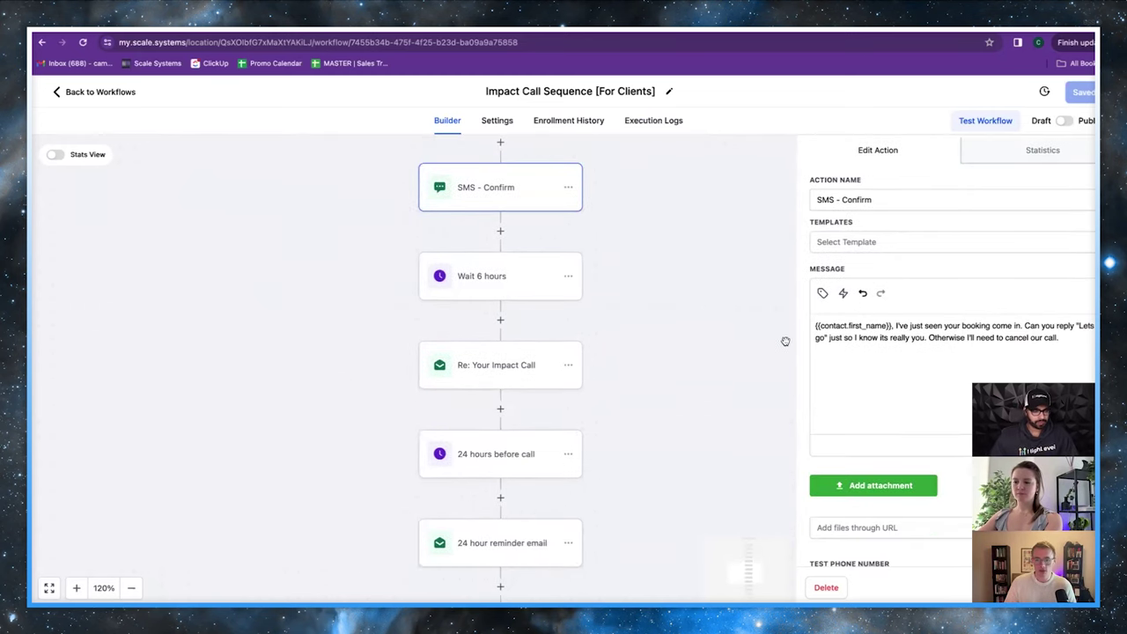
pyautogui.scroll(-1, 675, 389)
pyautogui.click(507, 342)
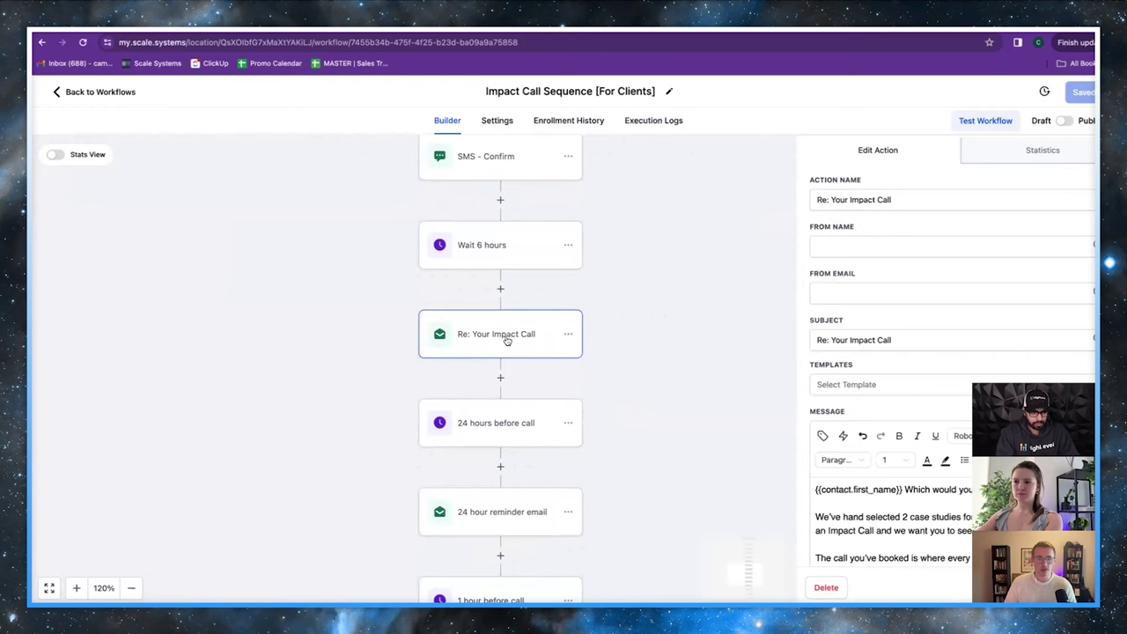
pyautogui.scroll(-1, 642, 332)
pyautogui.scroll(-1, 824, 396)
pyautogui.scroll(-5, 824, 397)
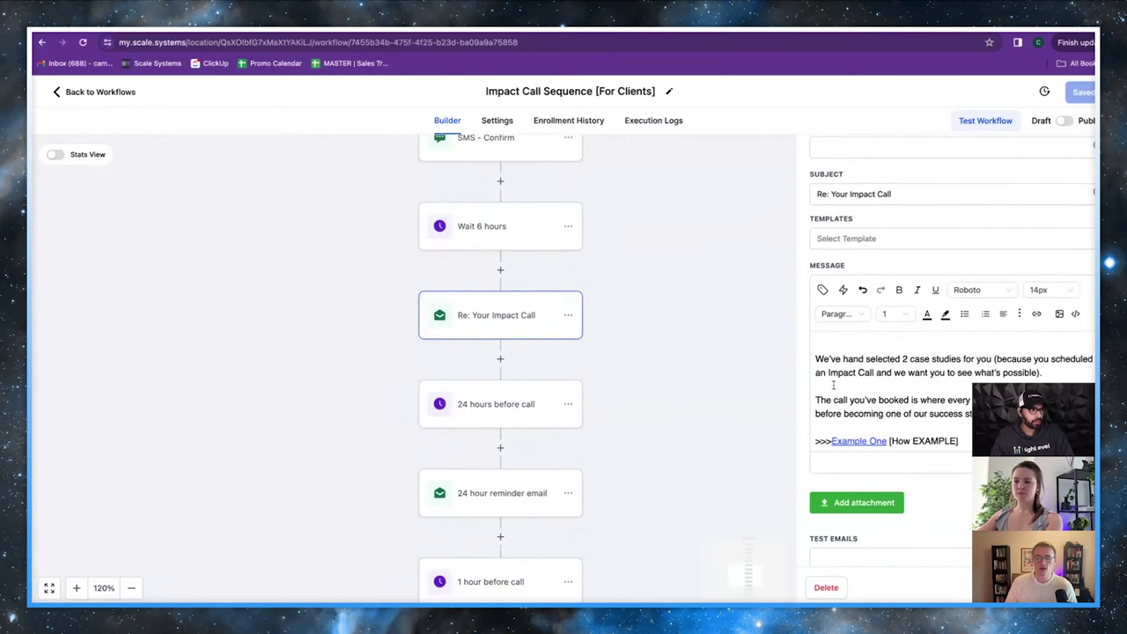
pyautogui.scroll(1, 833, 384)
pyautogui.scroll(-1, 605, 307)
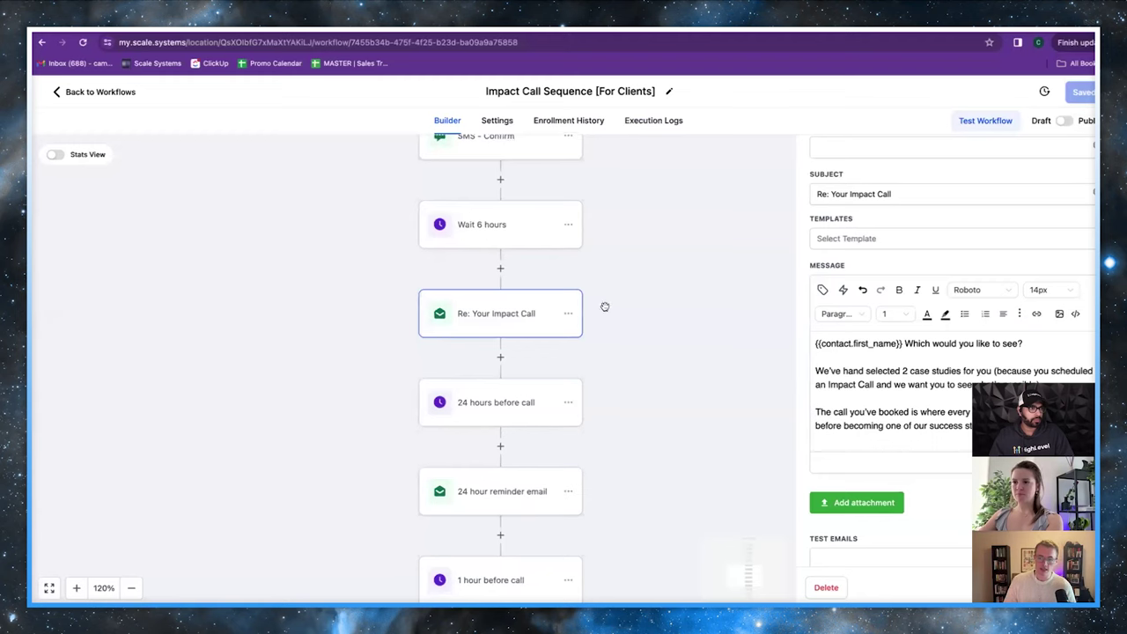
# Examine the email's case study paragraphs and the Example One and Example Two links beneath them
pyautogui.scroll(-1, 634, 315)
pyautogui.scroll(-2, 849, 369)
pyautogui.scroll(1, 849, 348)
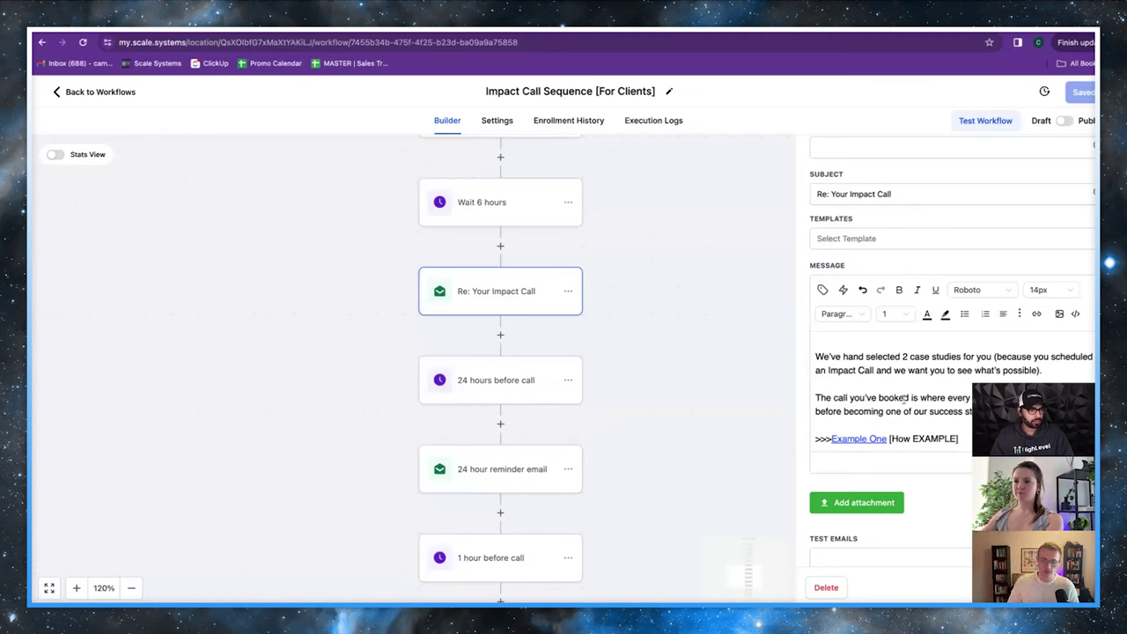
pyautogui.scroll(-1, 905, 398)
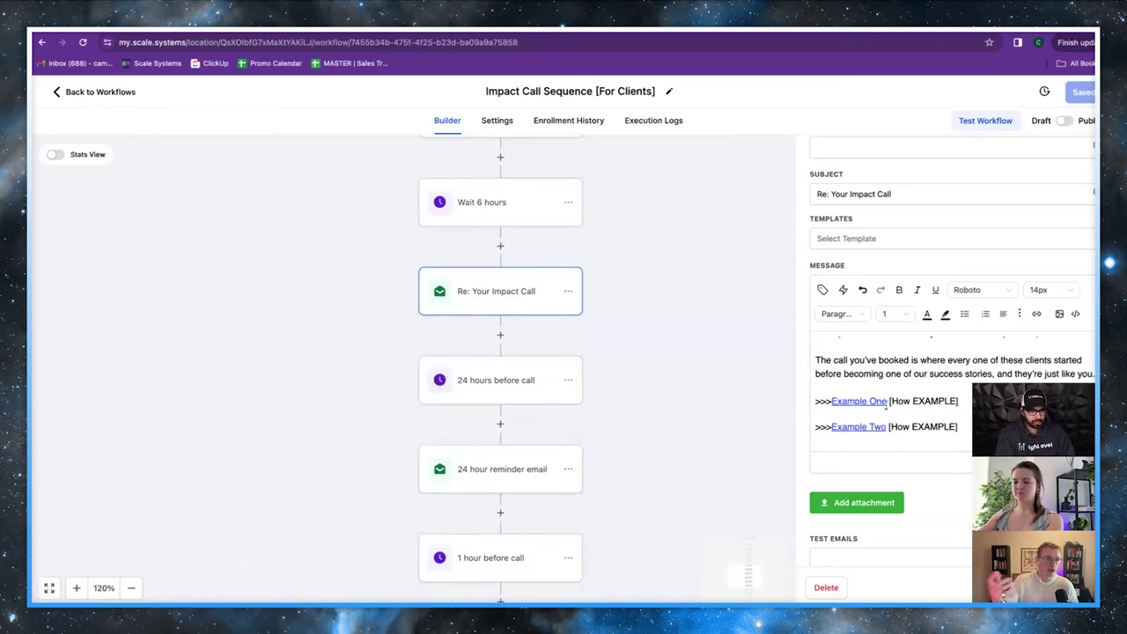
pyautogui.scroll(2, 886, 407)
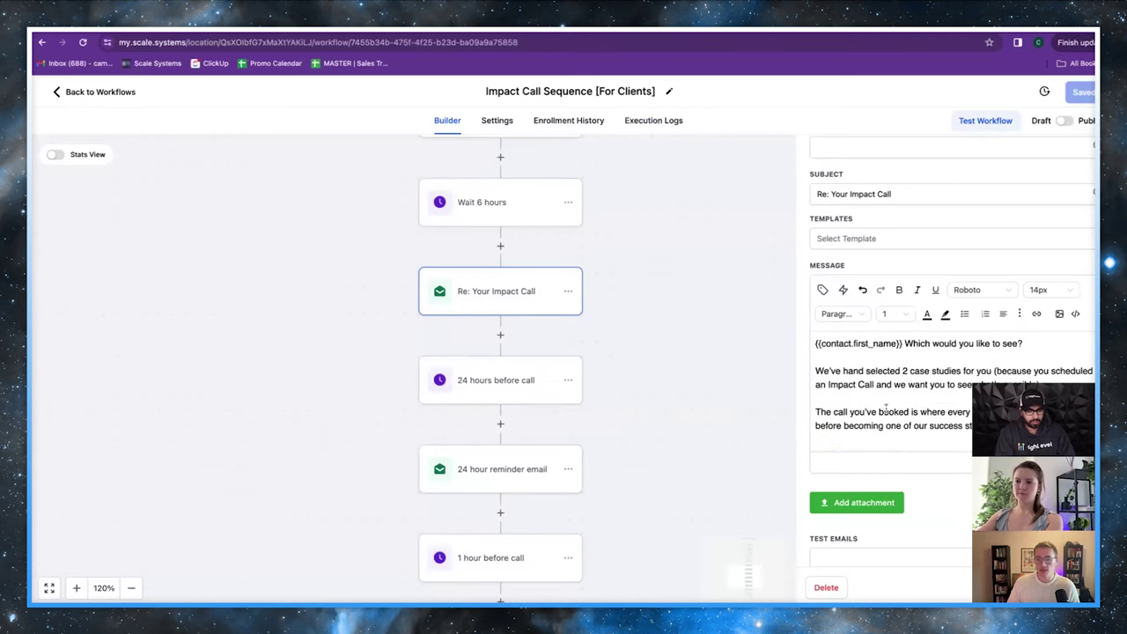
pyautogui.scroll(1, 889, 408)
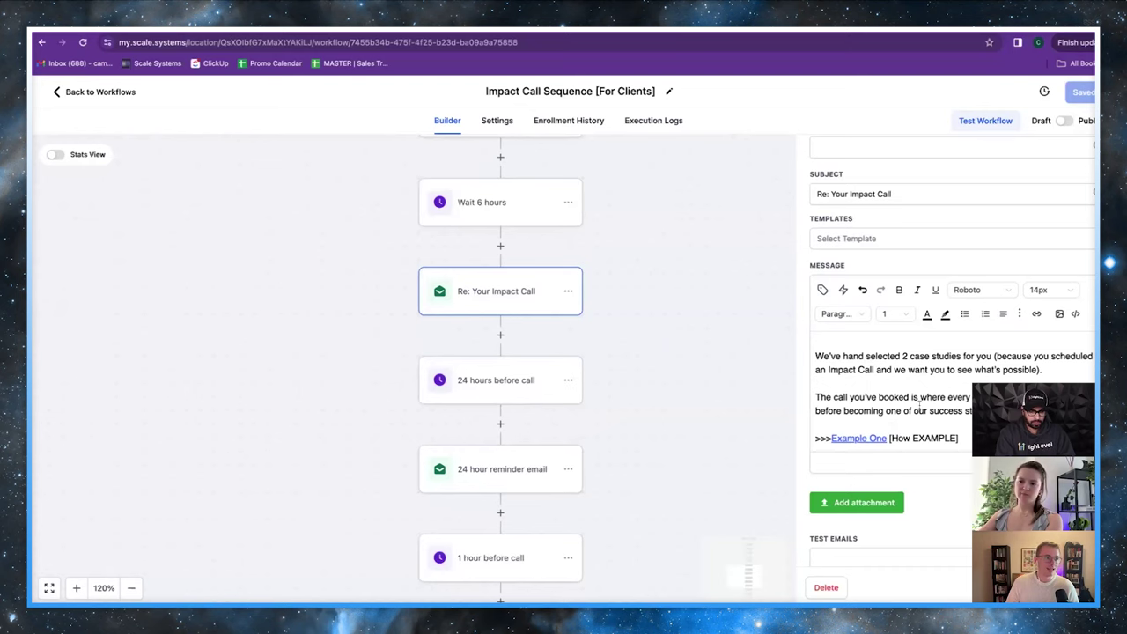
pyautogui.scroll(-2, 936, 391)
pyautogui.scroll(3, 960, 403)
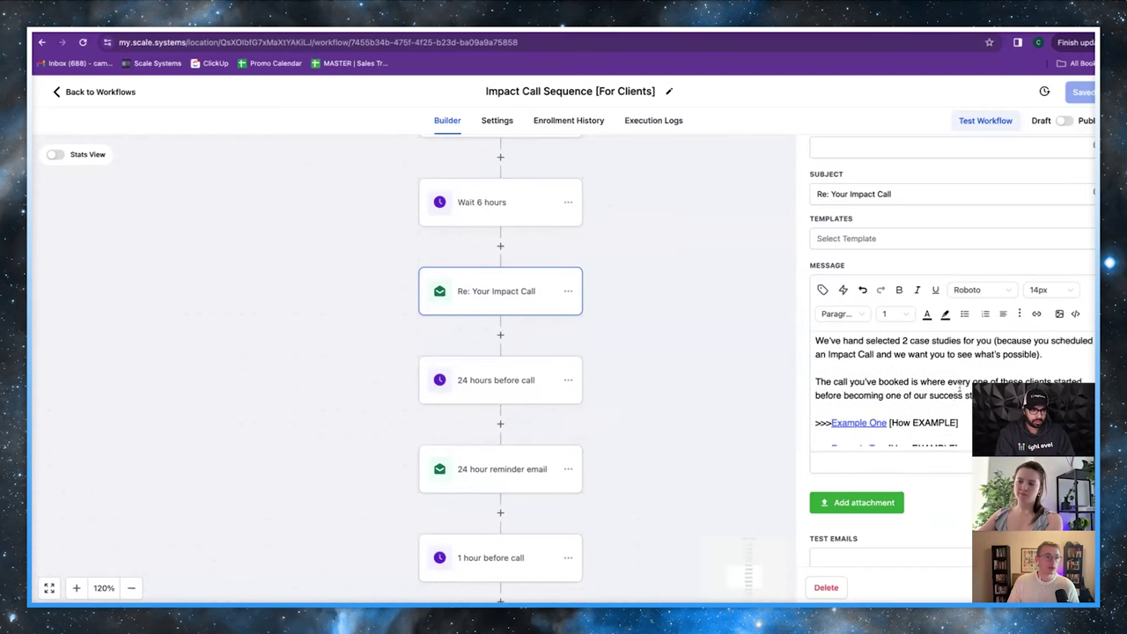
pyautogui.scroll(-2, 961, 403)
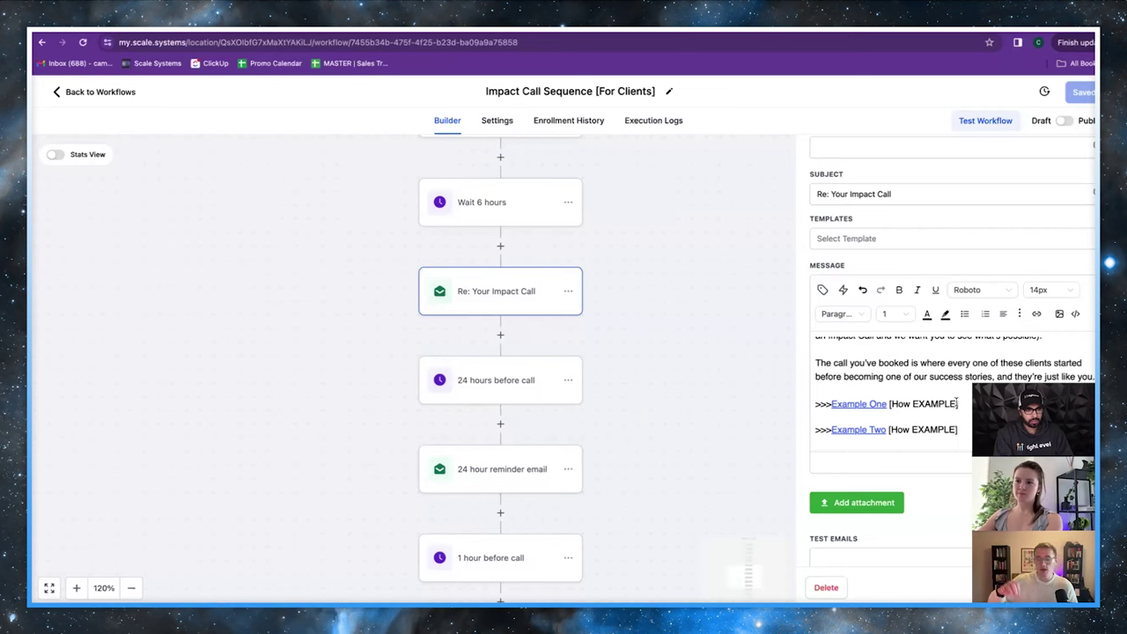
pyautogui.scroll(1, 956, 403)
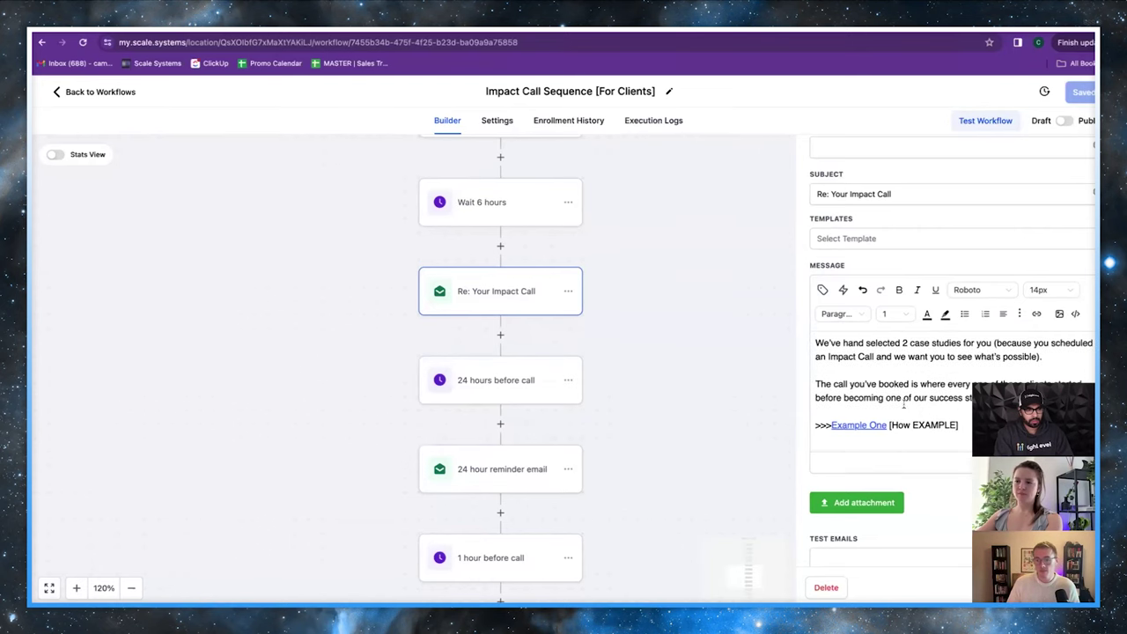
# Read the email's explanation of why to view the case studies before the Scale Session, down to its closing lines
pyautogui.scroll(-3, 894, 393)
pyautogui.scroll(-3, 895, 387)
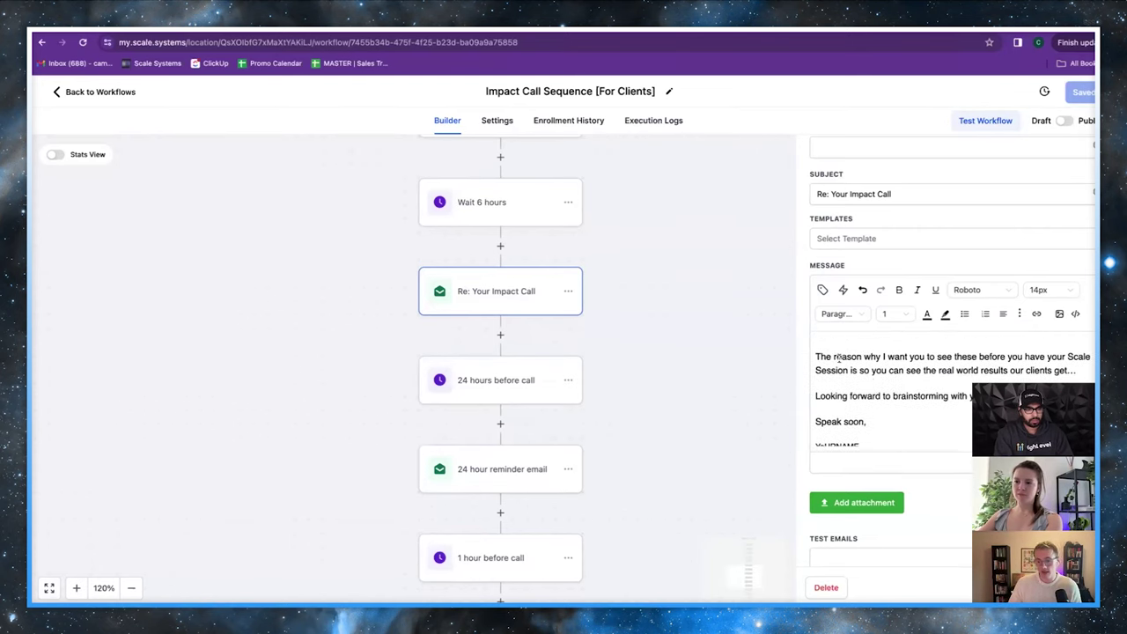
pyautogui.moveTo(840, 358); pyautogui.dragTo(928, 382)
pyautogui.scroll(-1, 929, 387)
pyautogui.click(929, 395)
pyautogui.scroll(3, 931, 397)
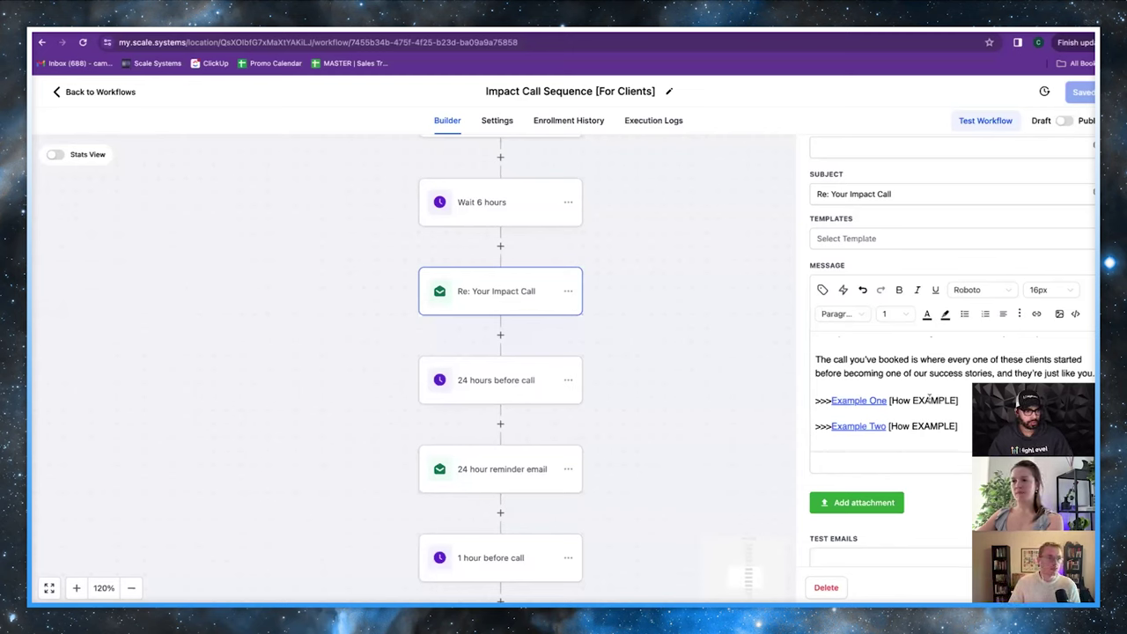
pyautogui.scroll(-2, 850, 393)
# Open the 24 hour reminder email and read its message, from the appointment time down to the P.S. line
pyautogui.moveTo(660, 405); pyautogui.dragTo(649, 250)
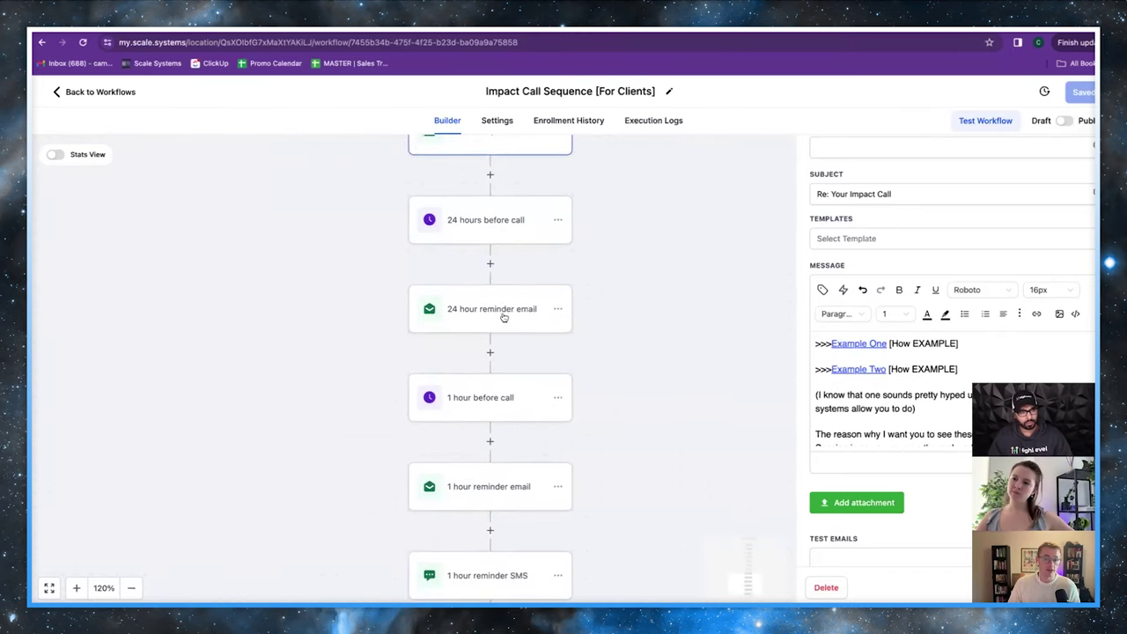
pyautogui.moveTo(599, 292); pyautogui.dragTo(617, 287)
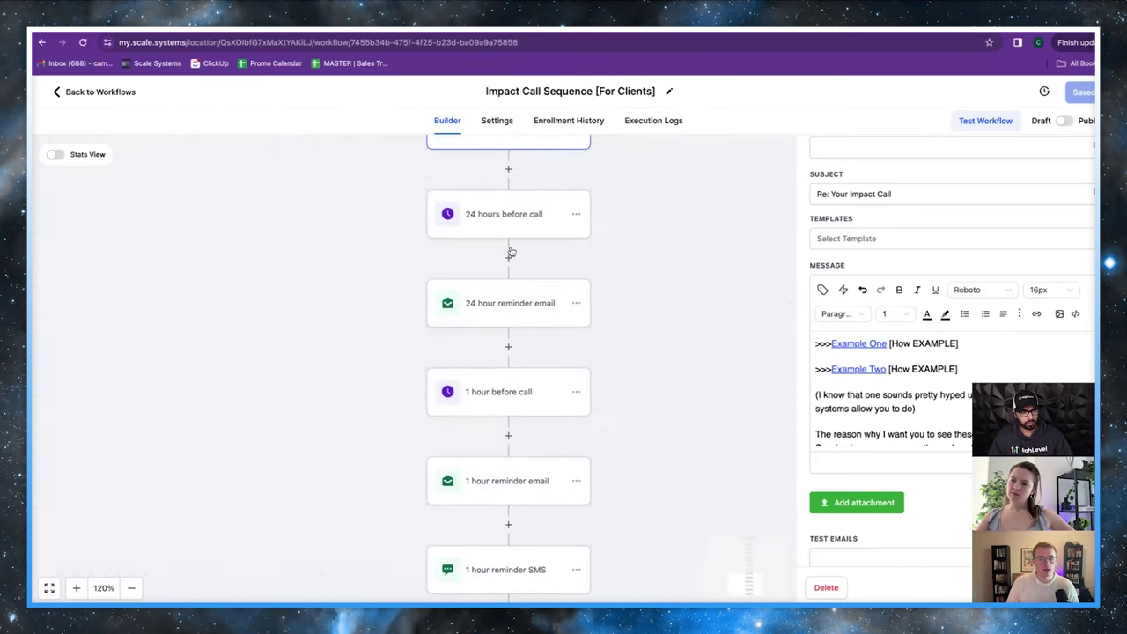
pyautogui.click(491, 308)
pyautogui.scroll(-2, 880, 431)
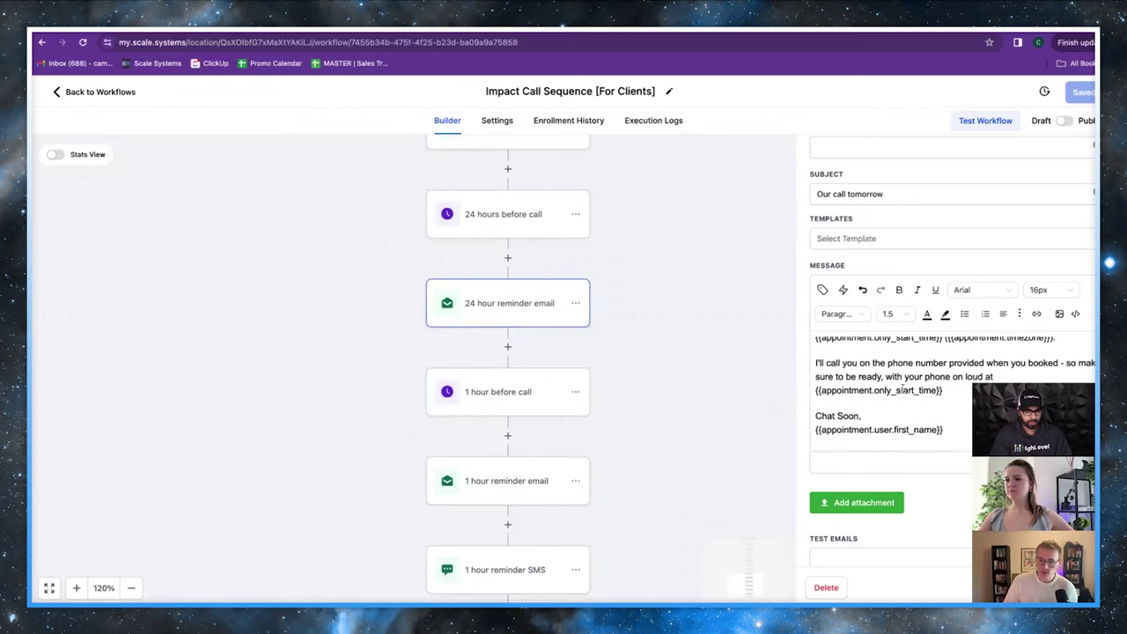
pyautogui.scroll(2, 853, 390)
pyautogui.scroll(-3, 926, 380)
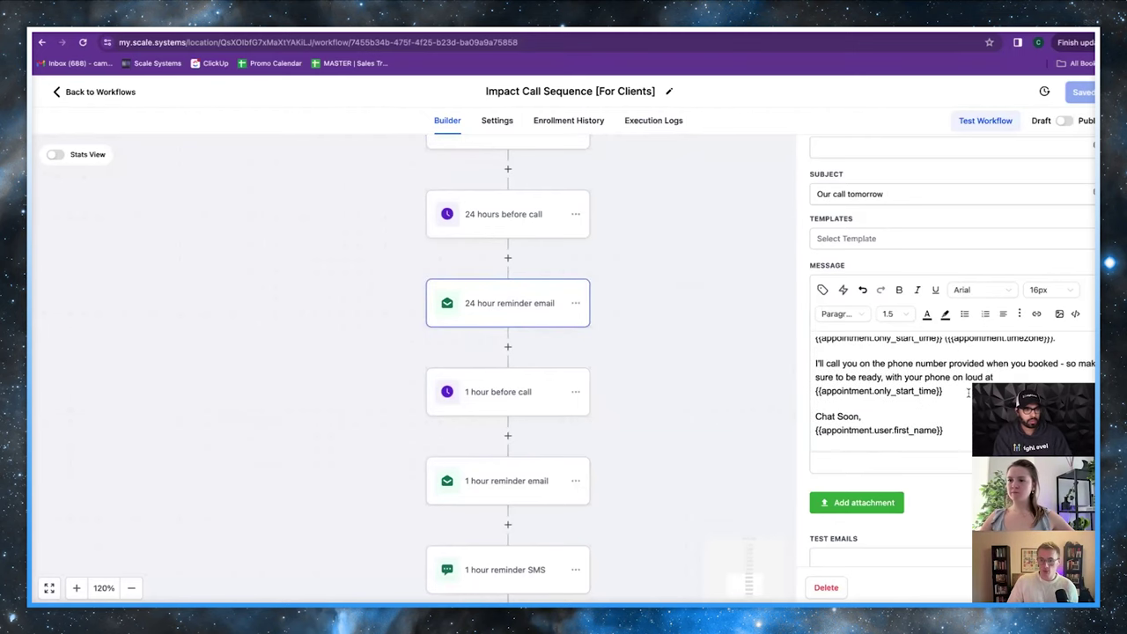
pyautogui.scroll(1, 926, 380)
pyautogui.scroll(2, 926, 383)
pyautogui.scroll(-4, 907, 401)
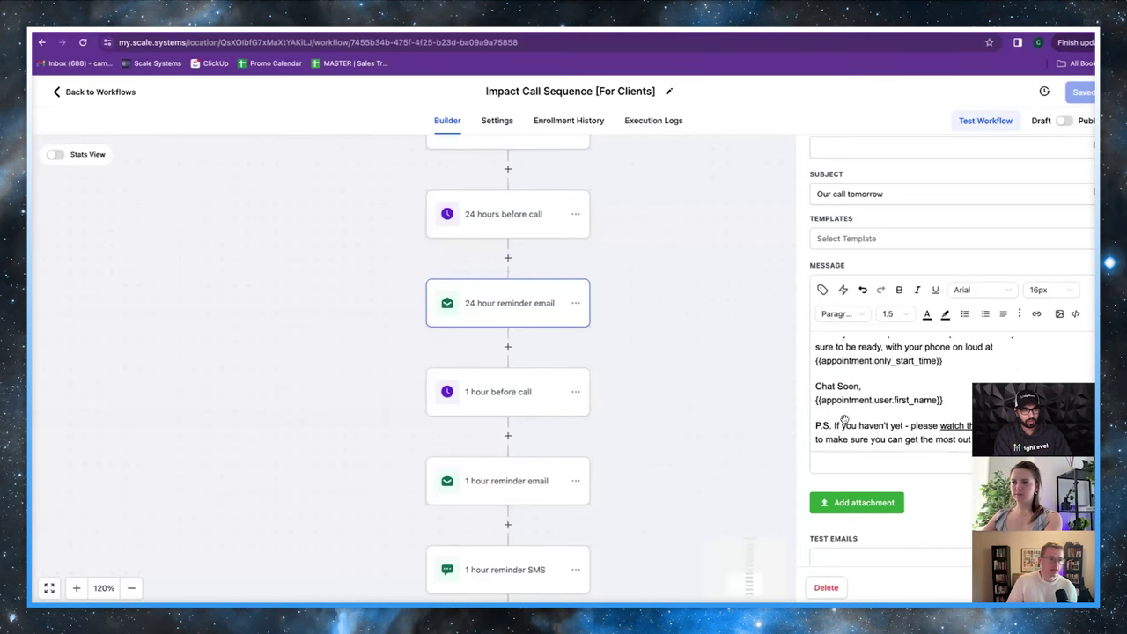
pyautogui.scroll(-1, 669, 401)
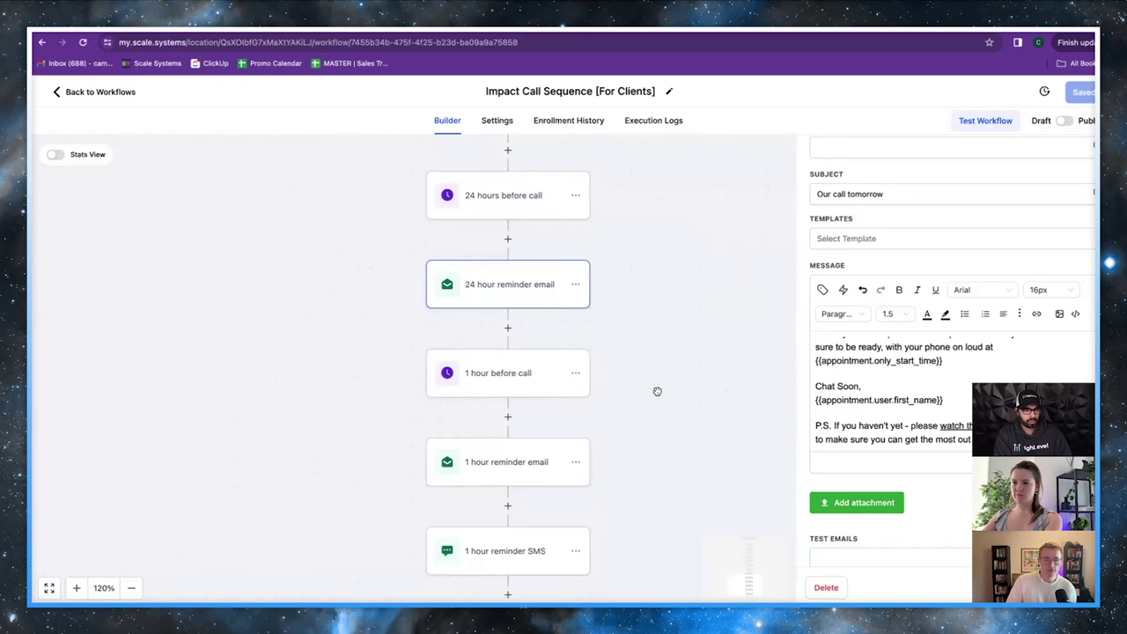
# Open the 1 hour reminder email and read its "1 hour countdown" message
pyautogui.scroll(-3, 657, 390)
pyautogui.click(497, 413)
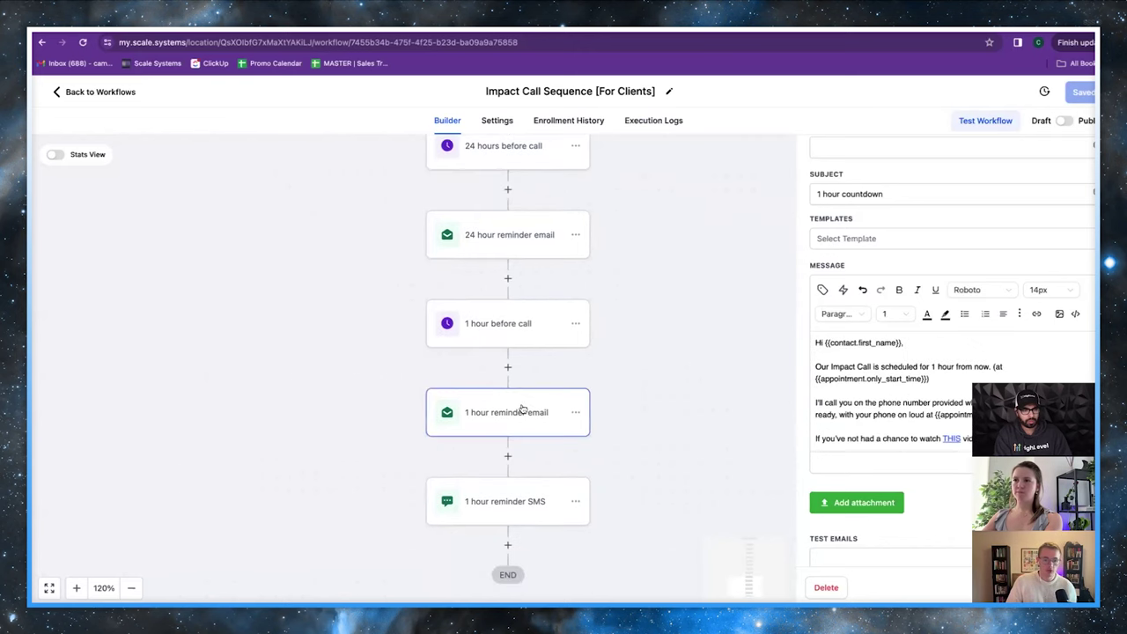
pyautogui.scroll(-2, 886, 377)
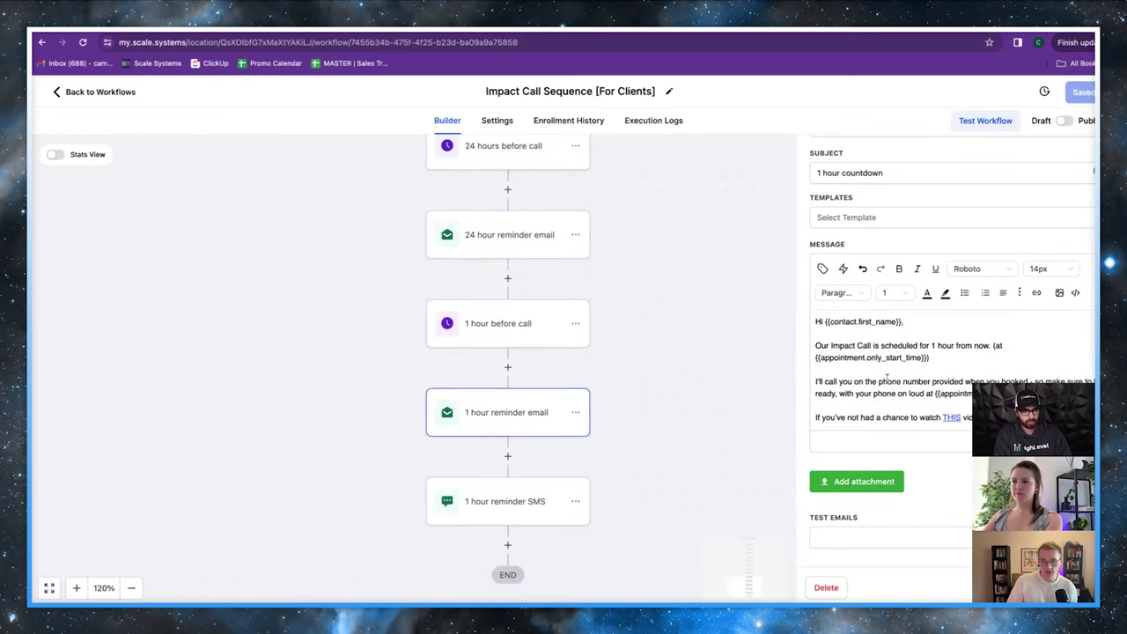
# Read the rest of the 1 hour reminder email, from the call instructions down to its sign-off
pyautogui.scroll(-1, 912, 378)
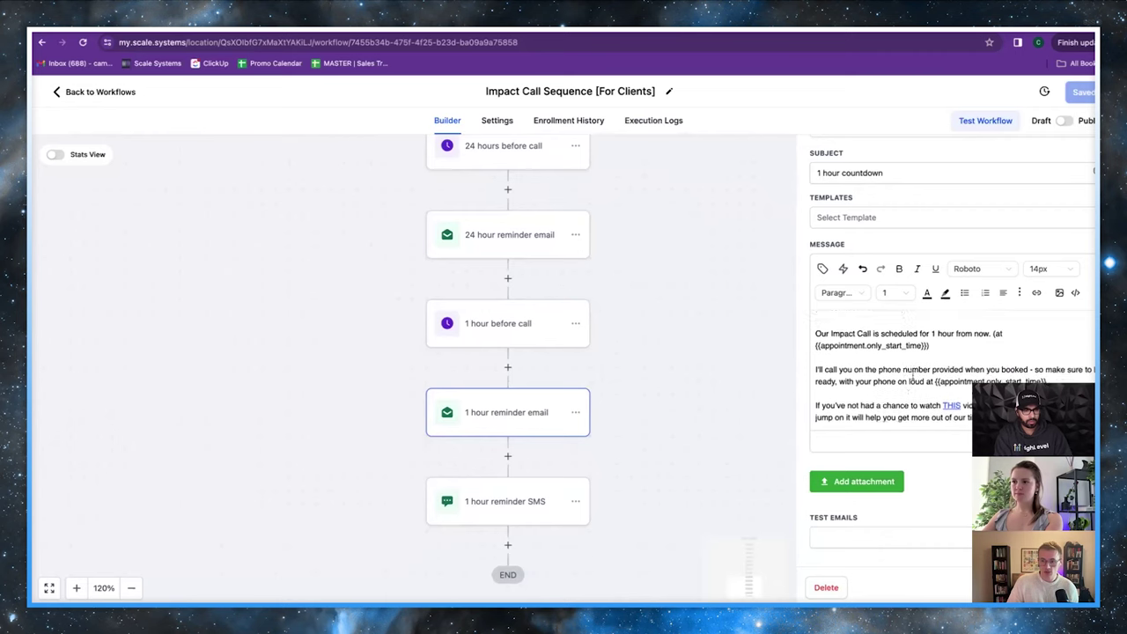
pyautogui.scroll(-2, 912, 375)
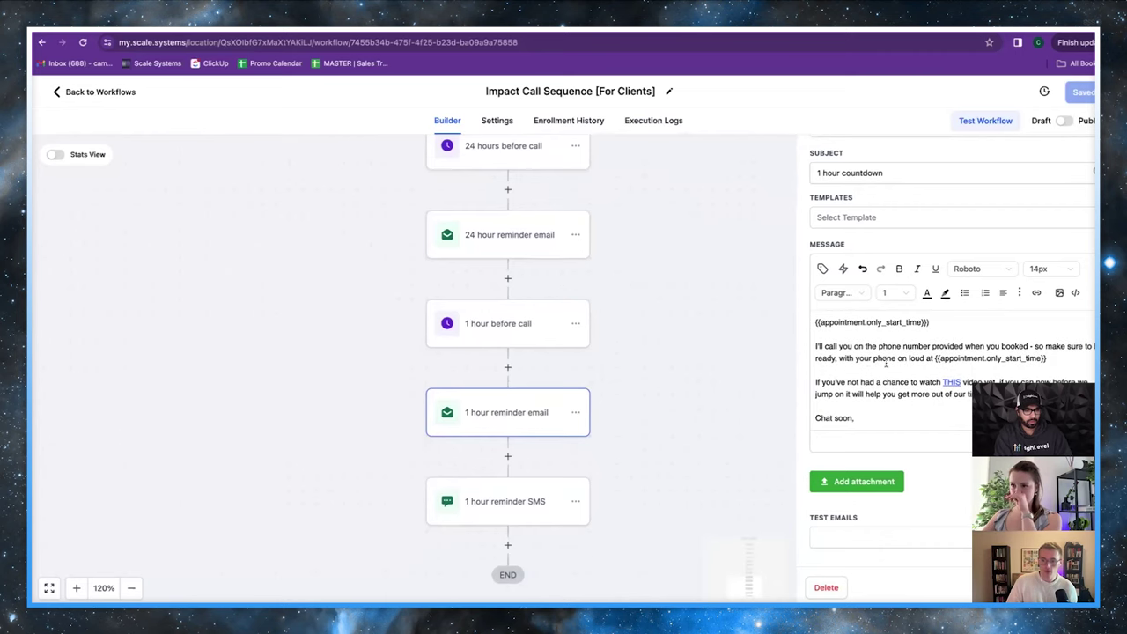
pyautogui.scroll(-2, 637, 368)
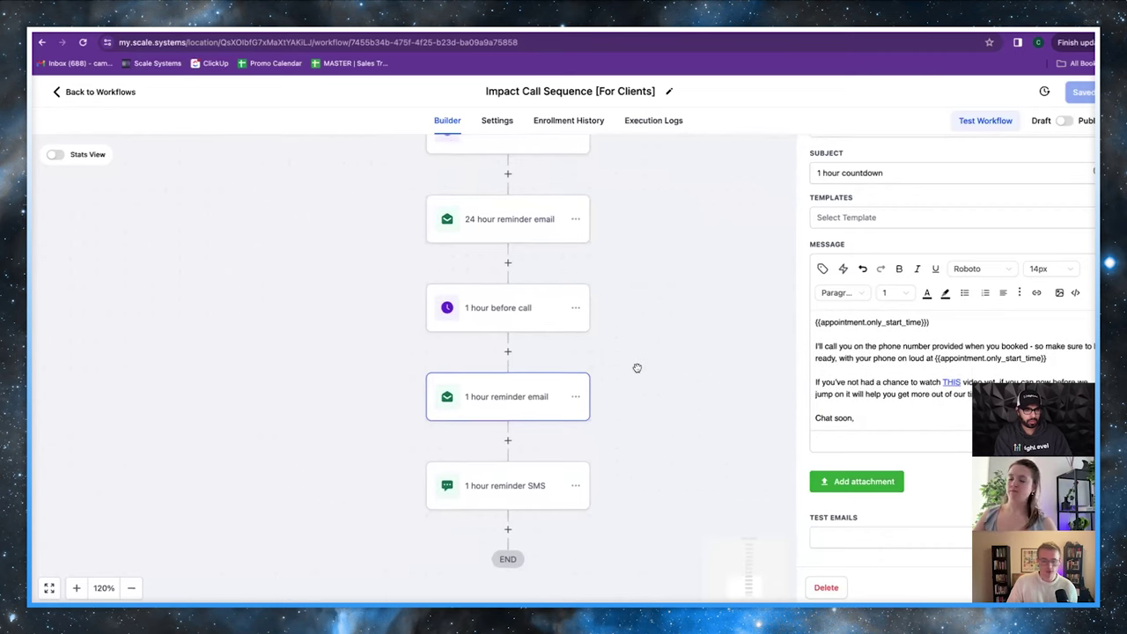
# Open the 1 hour reminder SMS, read its message and close the action's details
pyautogui.click(493, 473)
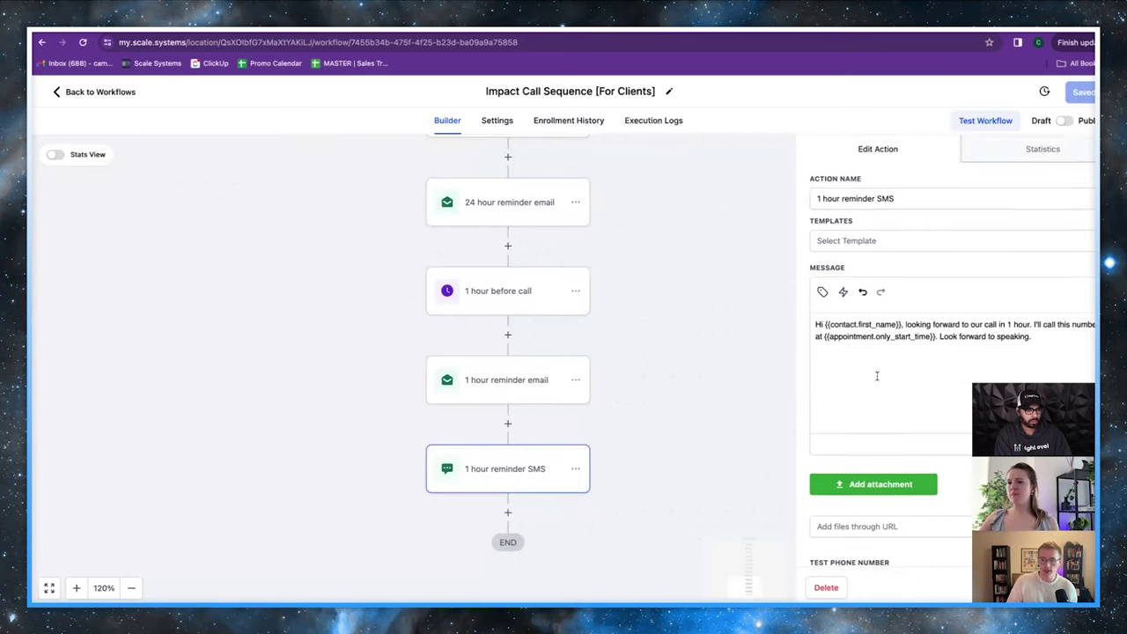
pyautogui.click(694, 376)
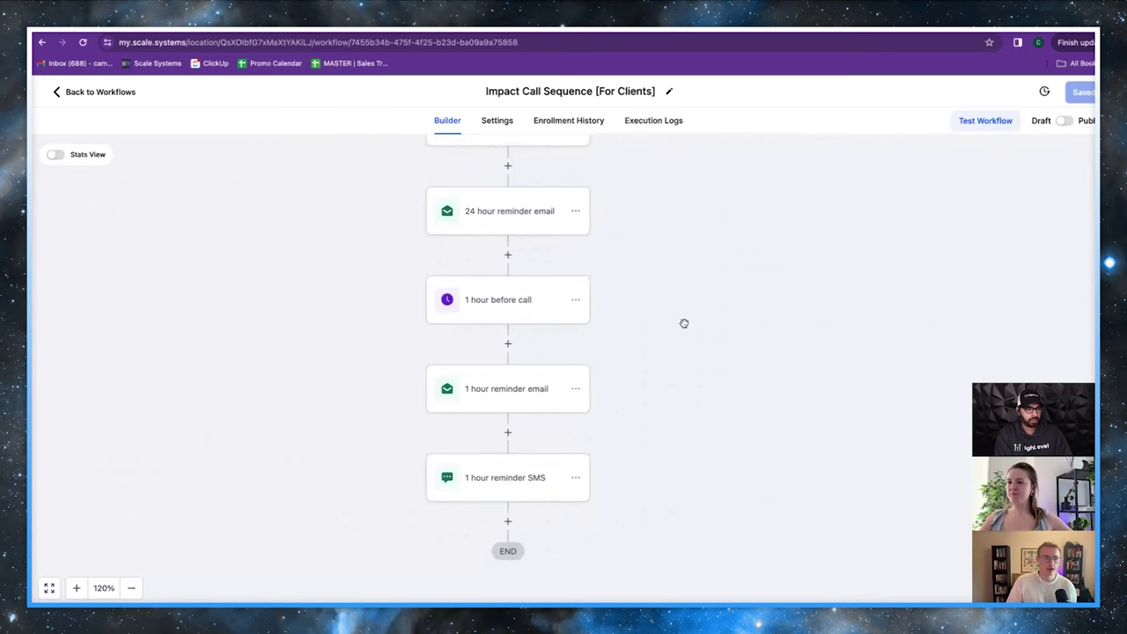
pyautogui.moveTo(684, 322); pyautogui.dragTo(765, 313)
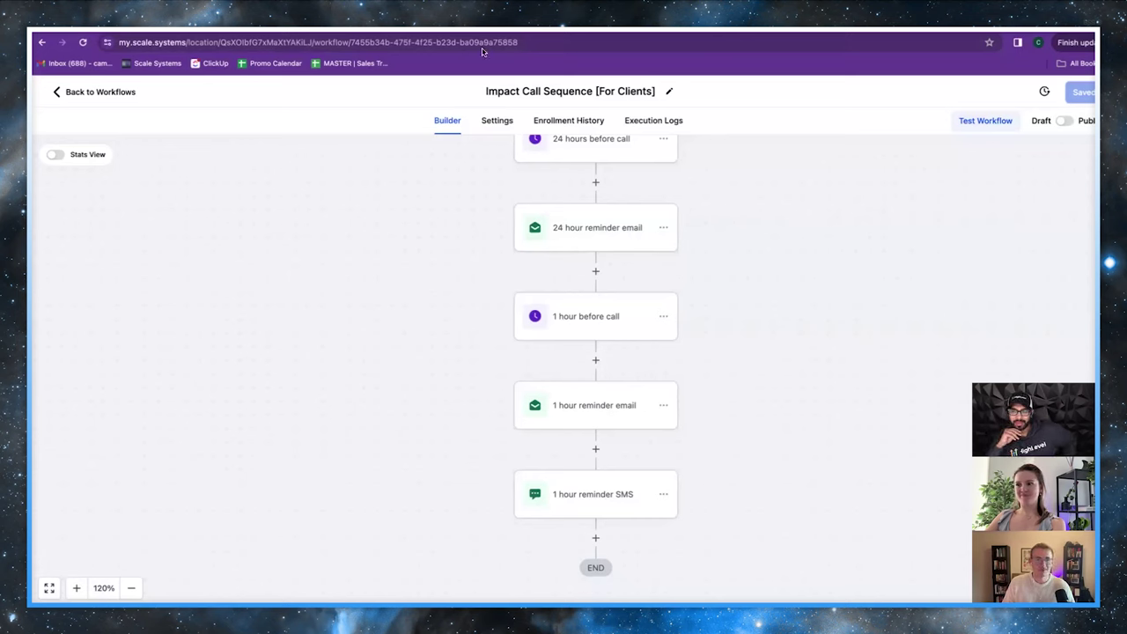
pyautogui.scroll(1, 438, 208)
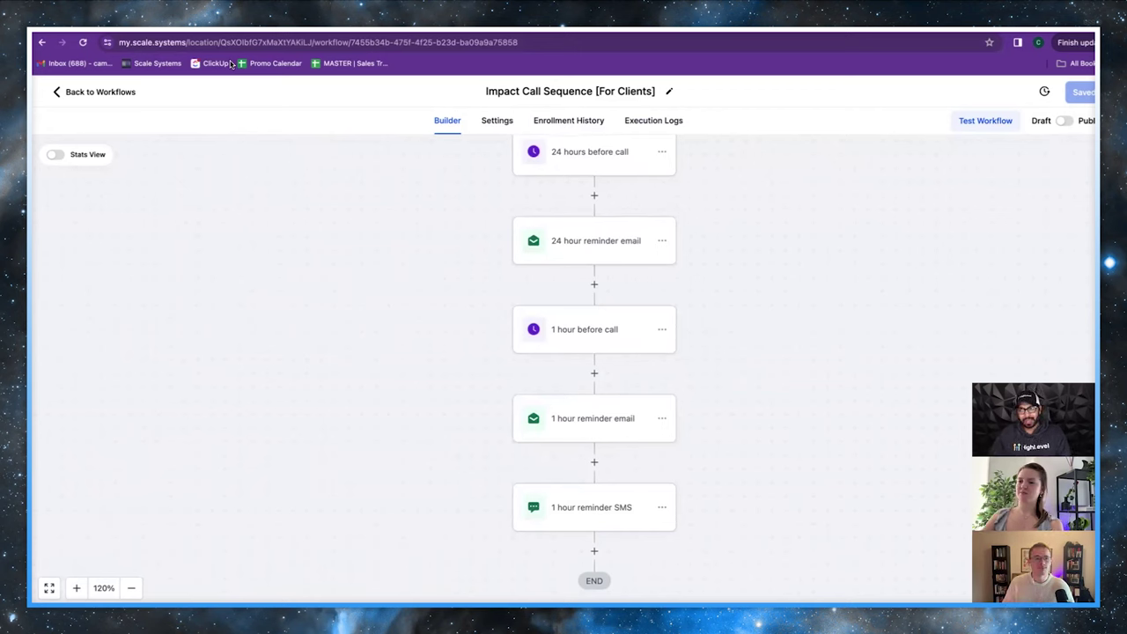
pyautogui.scroll(-2, 423, 319)
pyautogui.hscroll(2, 422, 319)
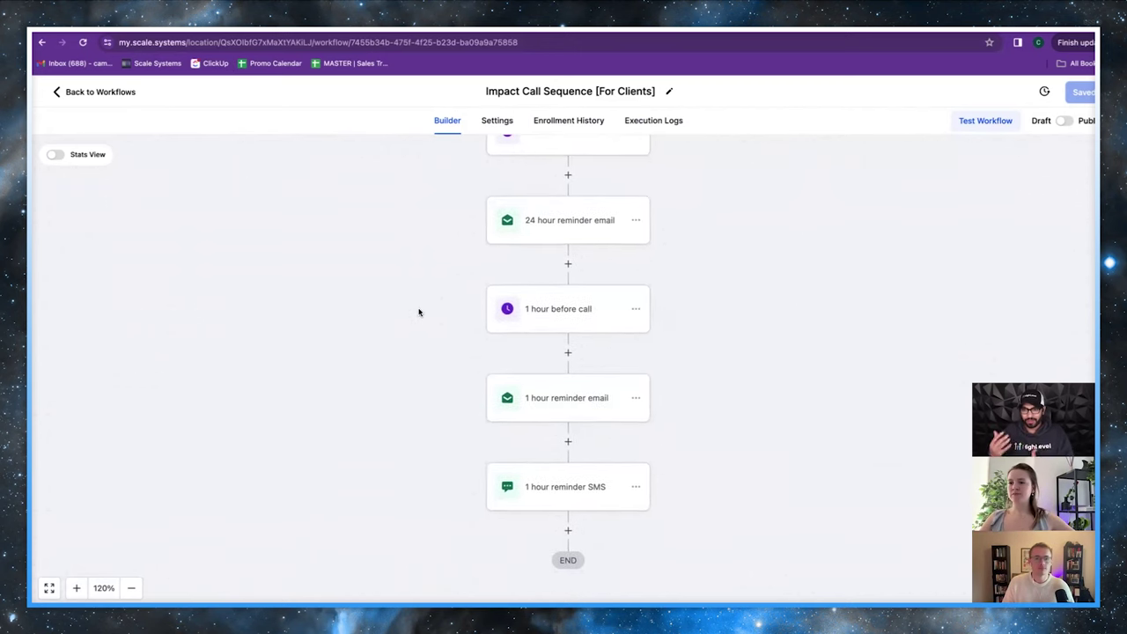
pyautogui.scroll(-2, 419, 312)
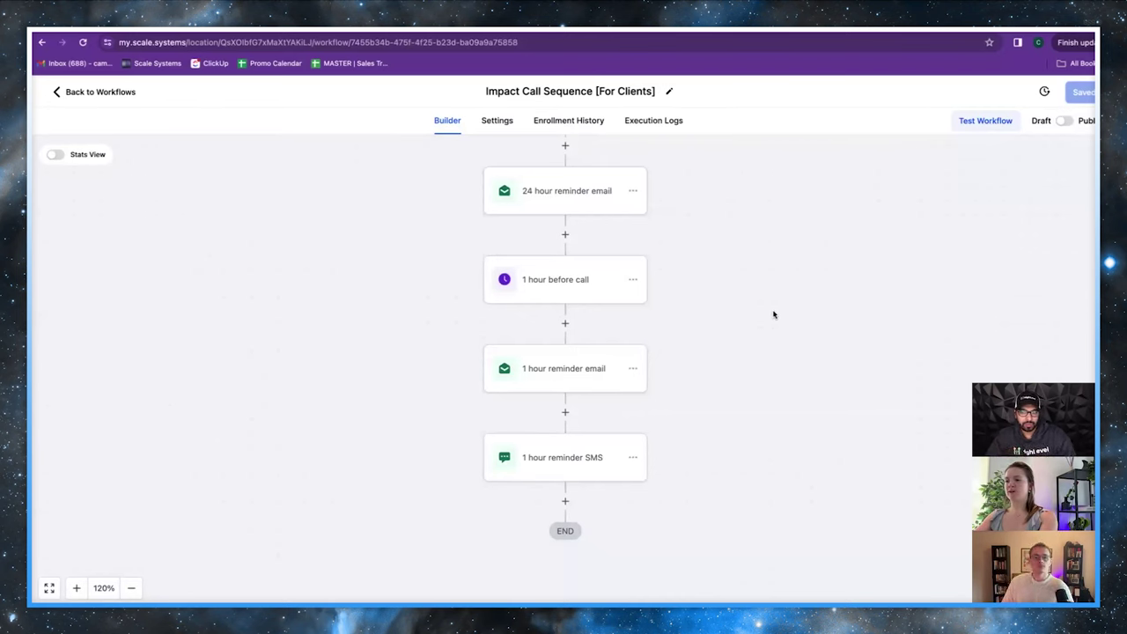
pyautogui.moveTo(745, 334); pyautogui.dragTo(753, 369)
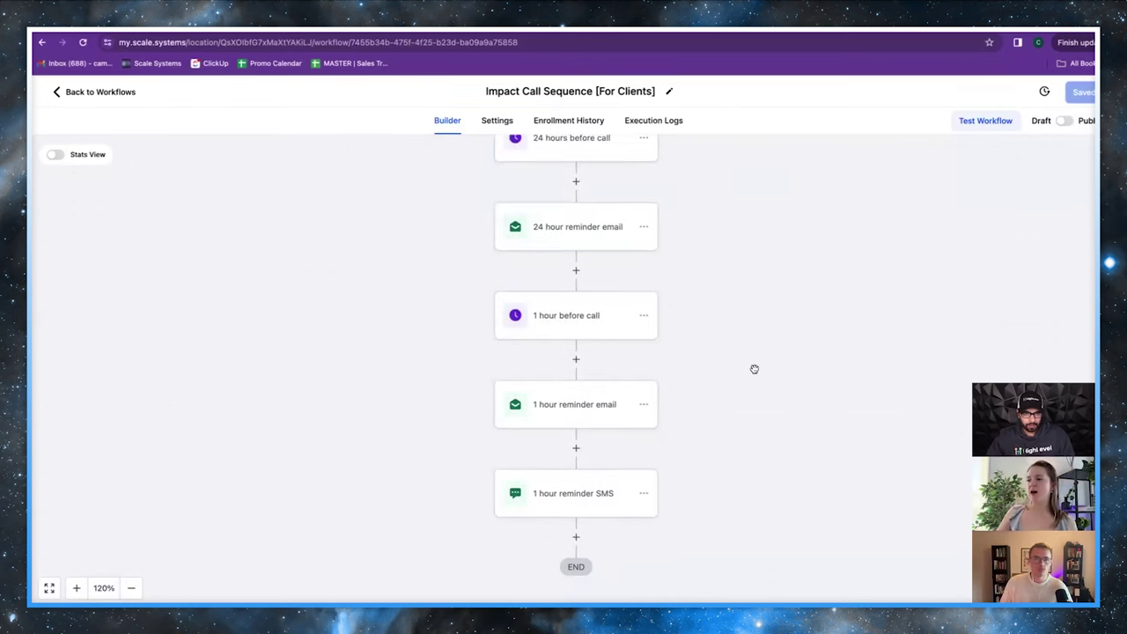
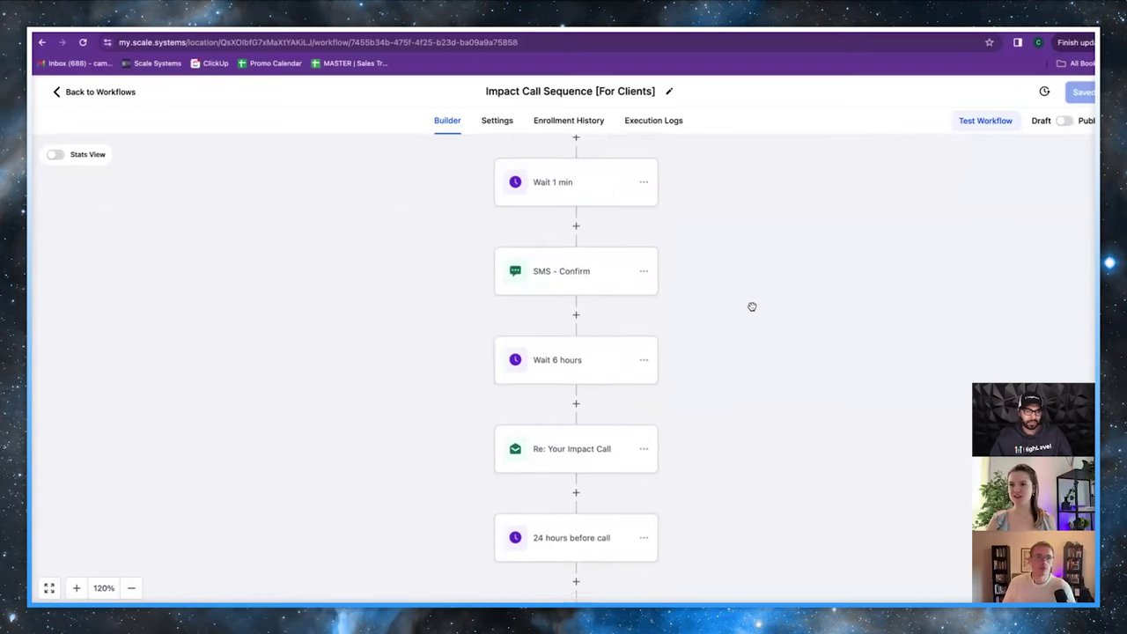
# Leave the Impact Call Sequence workflow and open BOF DM Automation from the DM & Comment Automation folder
pyautogui.scroll(-3, 682, 319)
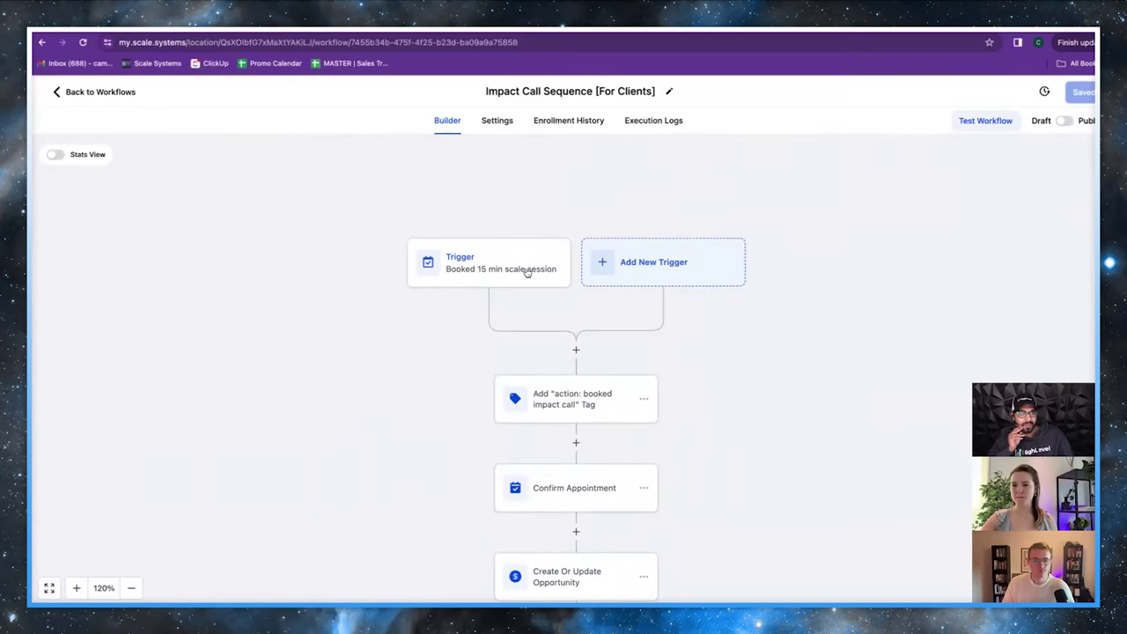
pyautogui.click(89, 92)
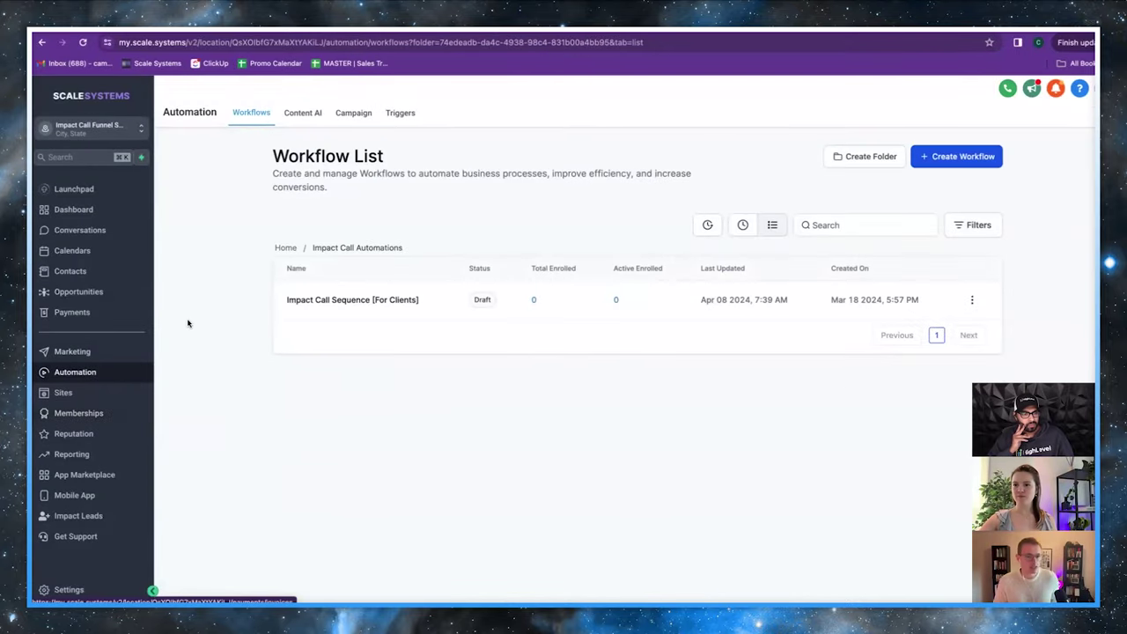
pyautogui.click(286, 247)
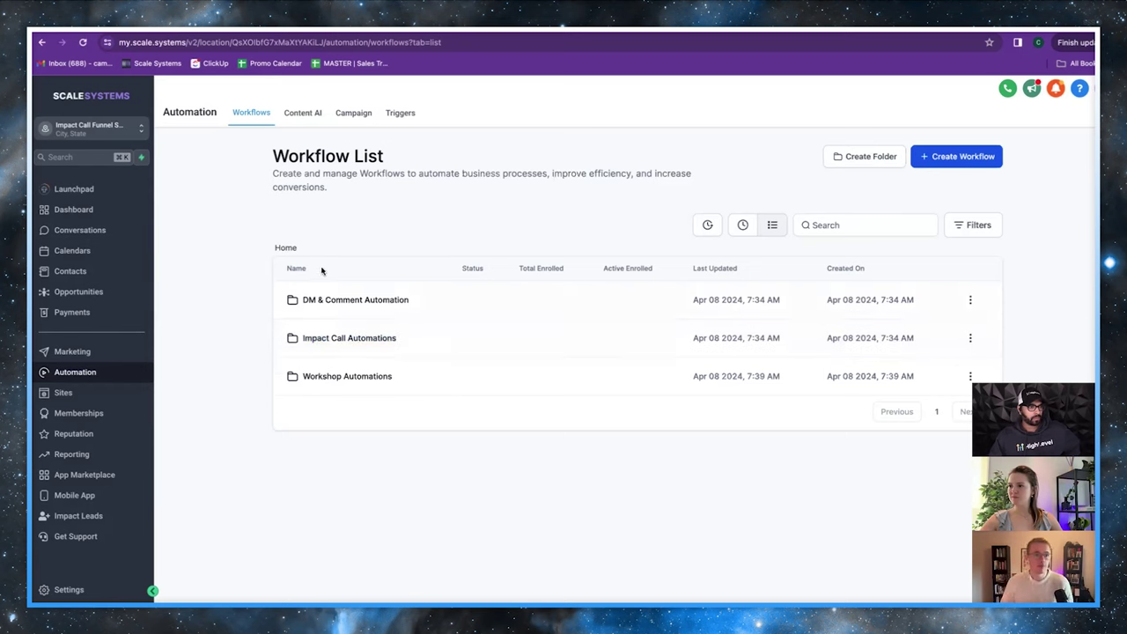
pyautogui.click(353, 300)
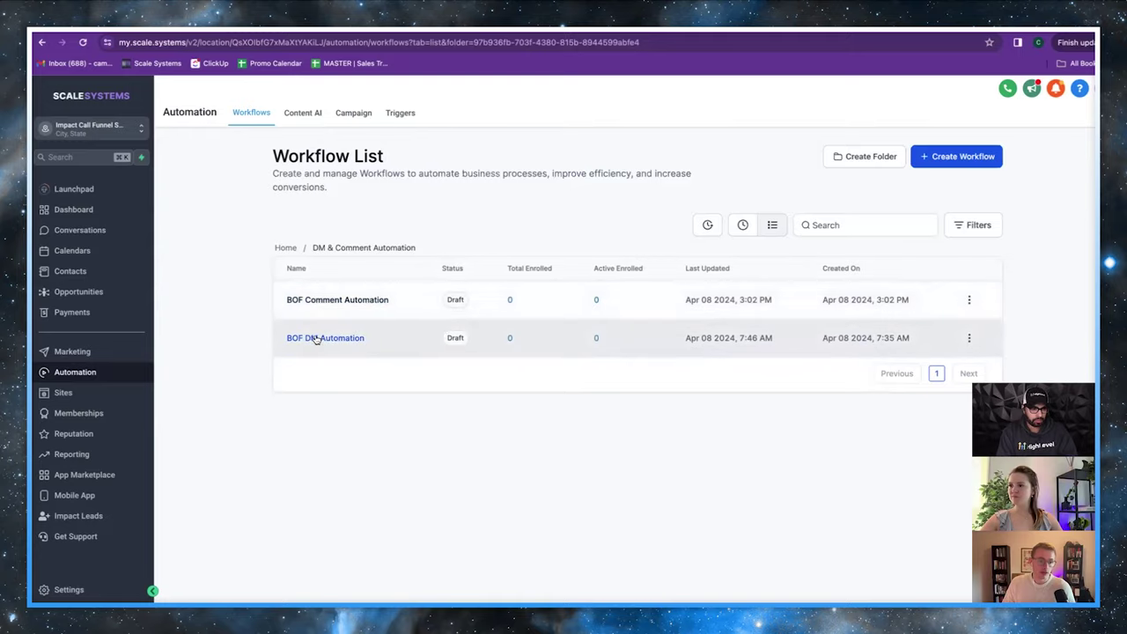
pyautogui.click(318, 338)
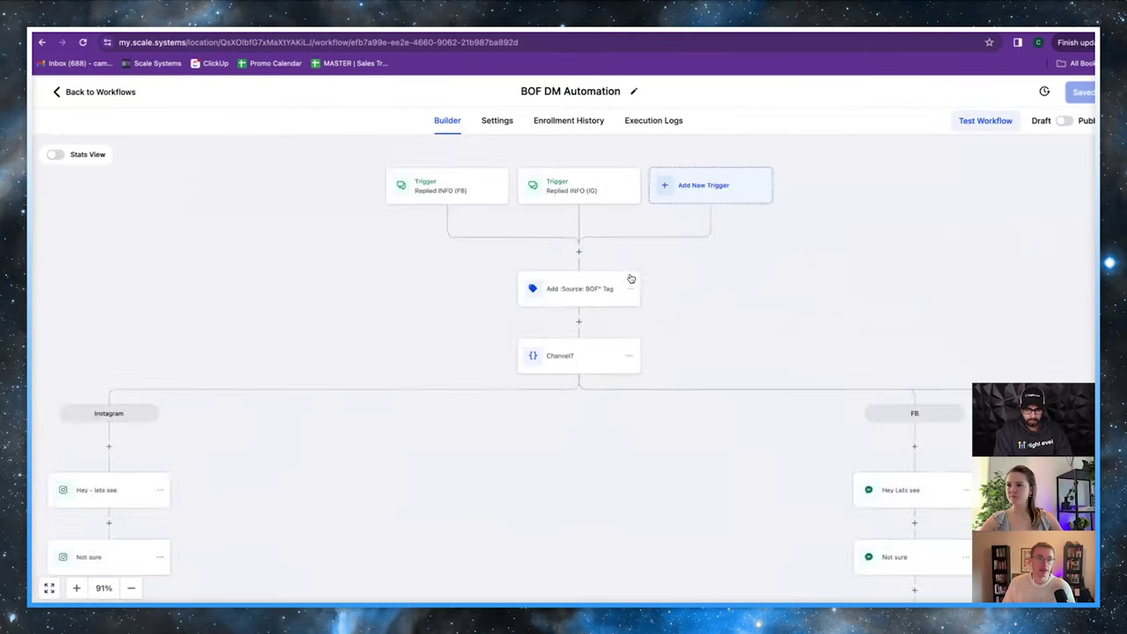
# Examine the start of BOF DM Automation, from the INFO reply triggers and source tag to the Channel? branches
pyautogui.click(77, 587)
pyautogui.click(77, 587)
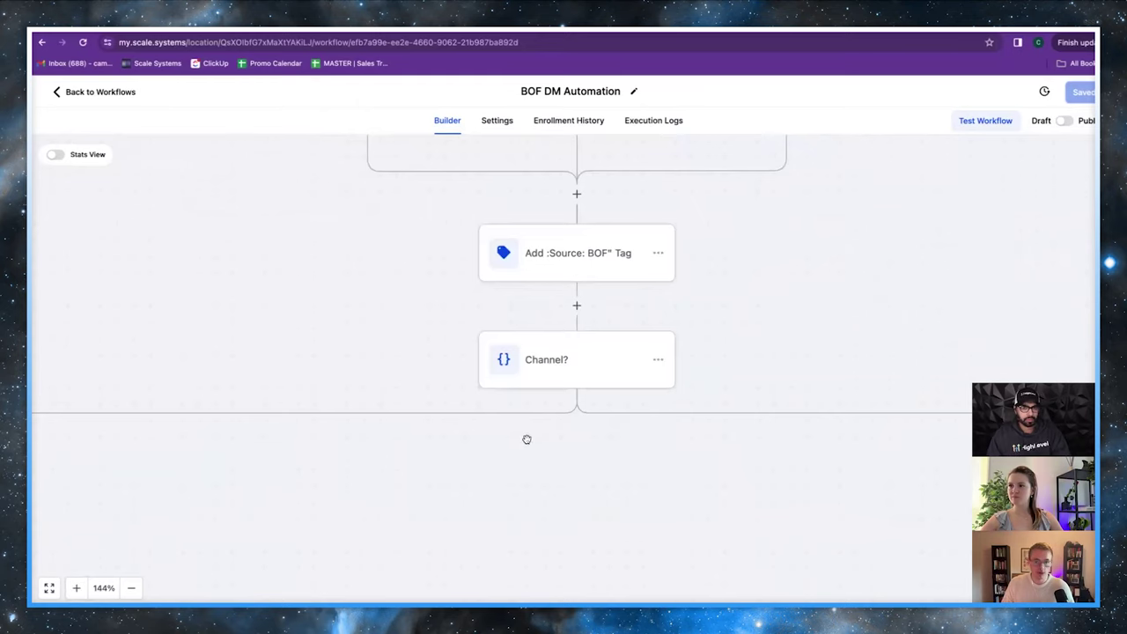
pyautogui.scroll(1, 523, 439)
pyautogui.scroll(-5, 519, 440)
pyautogui.hscroll(1, 520, 411)
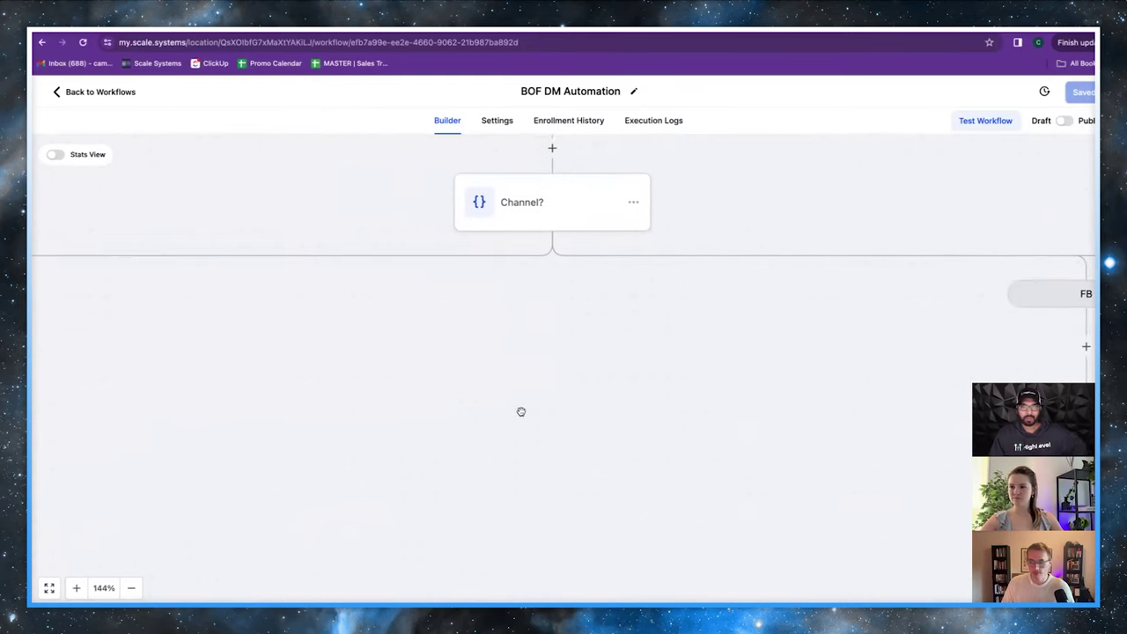
pyautogui.click(131, 587)
pyautogui.click(130, 587)
pyautogui.click(130, 588)
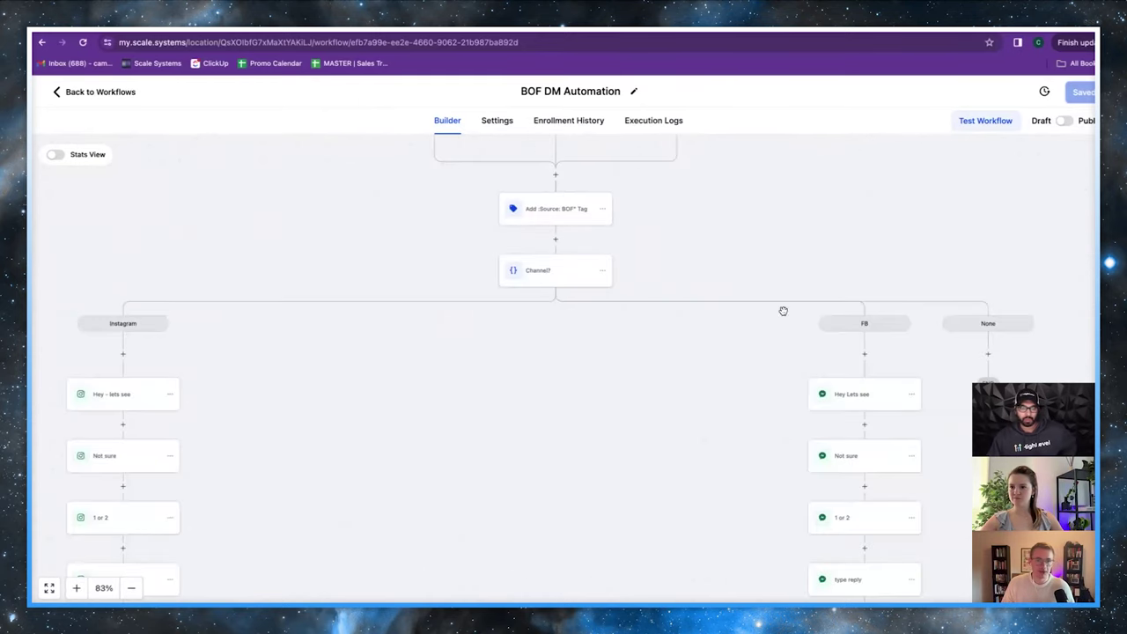
pyautogui.hscroll(1, 704, 343)
pyautogui.scroll(2, 388, 342)
pyautogui.hscroll(3, 387, 342)
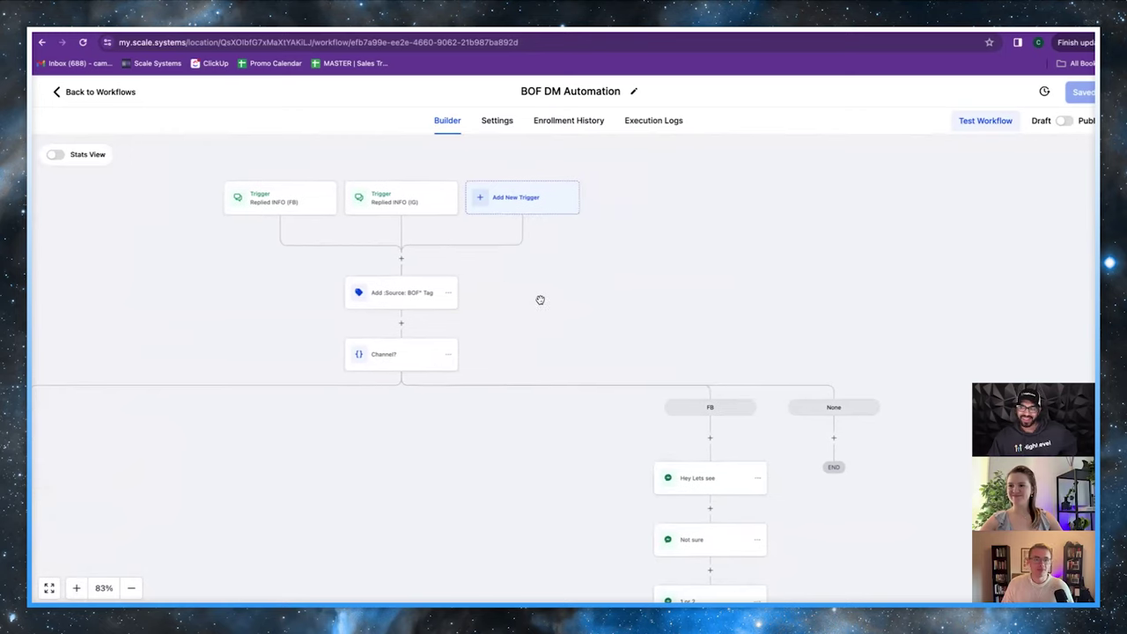
# Follow the FB branch from its opening messages through the six-hour reply wait to the Reply 1 or 2 condition
pyautogui.scroll(-10, 532, 360)
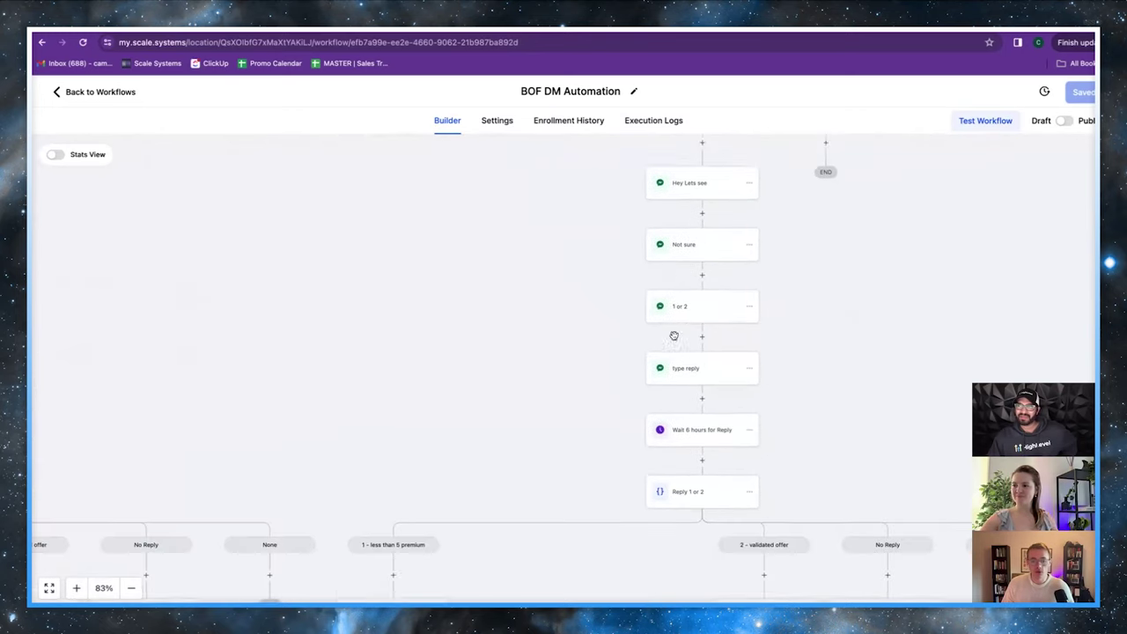
pyautogui.scroll(-4, 705, 341)
pyautogui.hscroll(2, 708, 339)
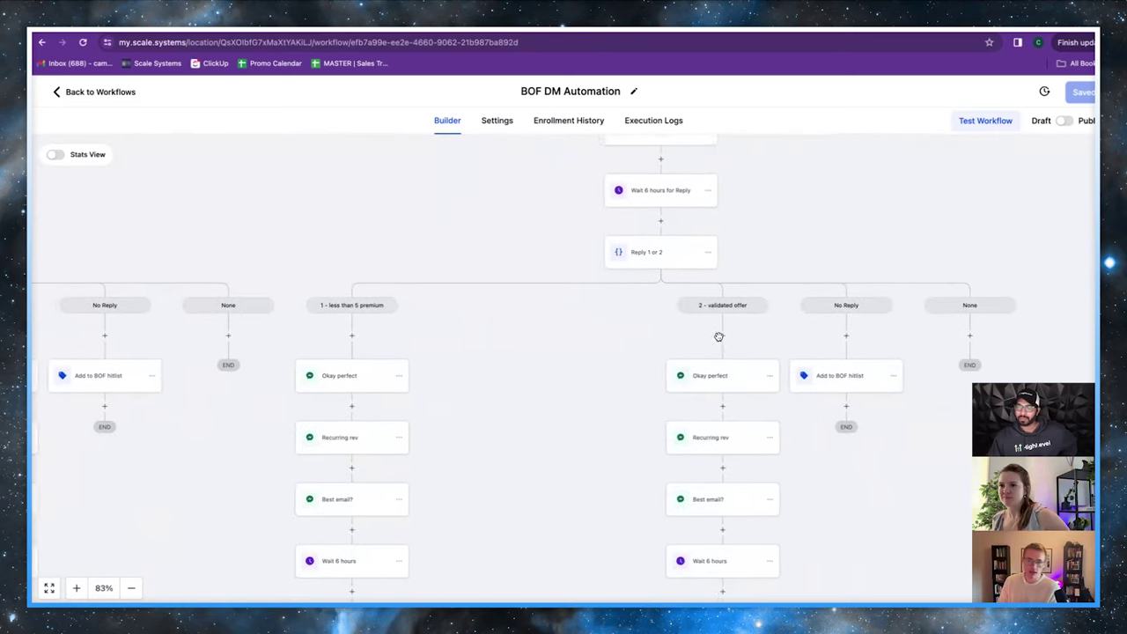
pyautogui.scroll(2, 681, 265)
pyautogui.scroll(1, 681, 266)
pyautogui.scroll(-1, 666, 193)
pyautogui.scroll(2, 654, 239)
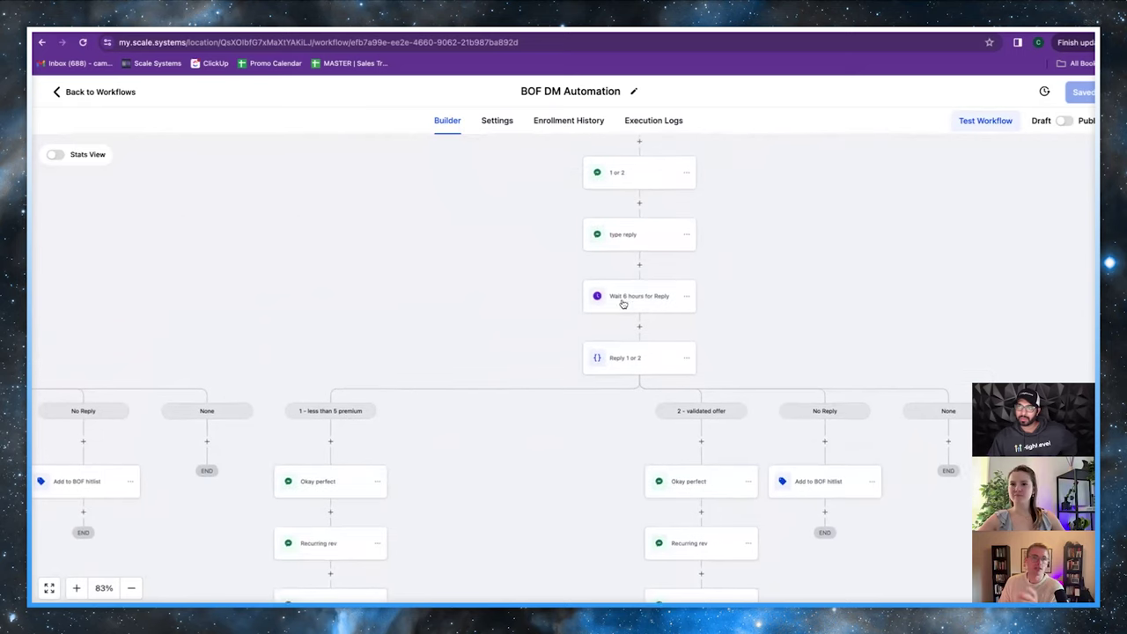
pyautogui.scroll(-1, 607, 317)
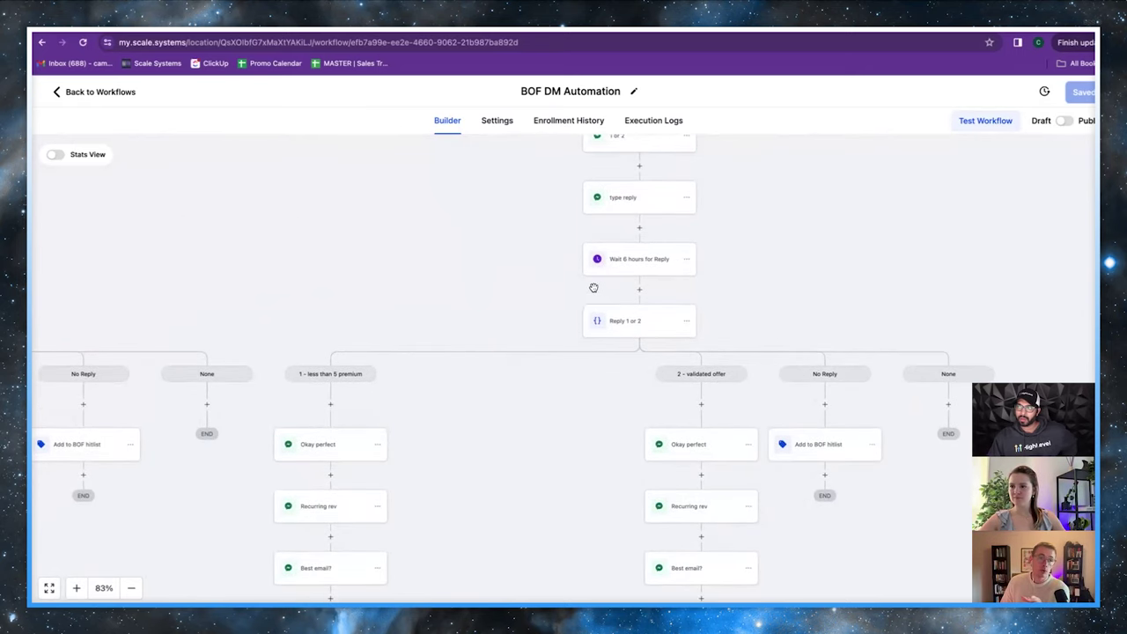
# Examine the FB paths under Reply 1 or 2, from the two offer replies and No Reply down to the email conditions
pyautogui.scroll(-1, 588, 299)
pyautogui.scroll(-1, 607, 328)
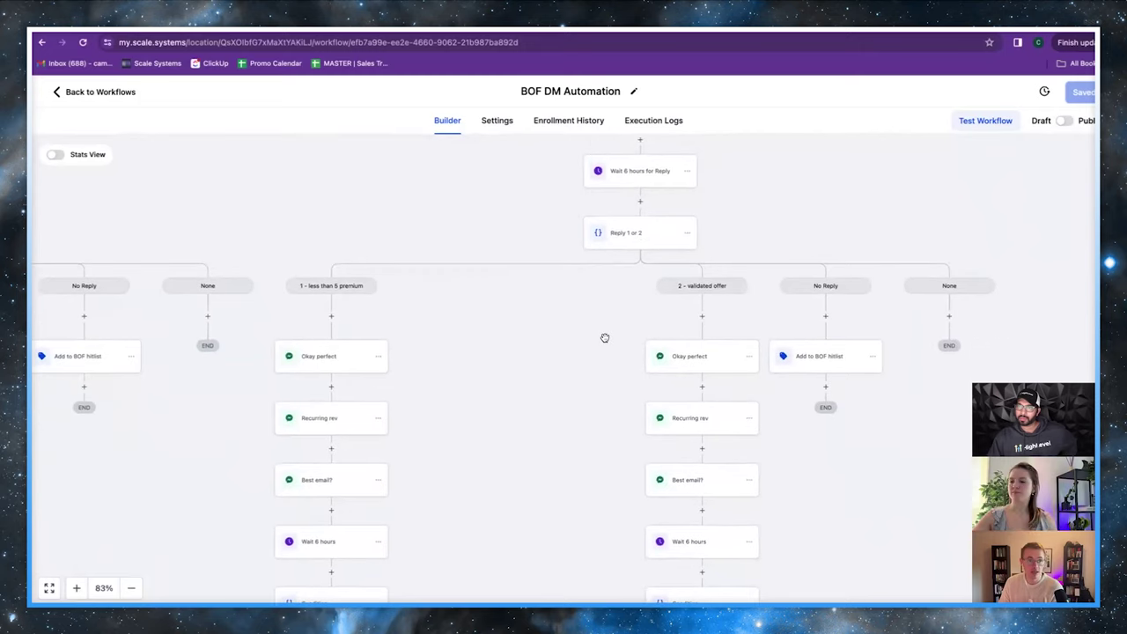
pyautogui.scroll(-1, 599, 334)
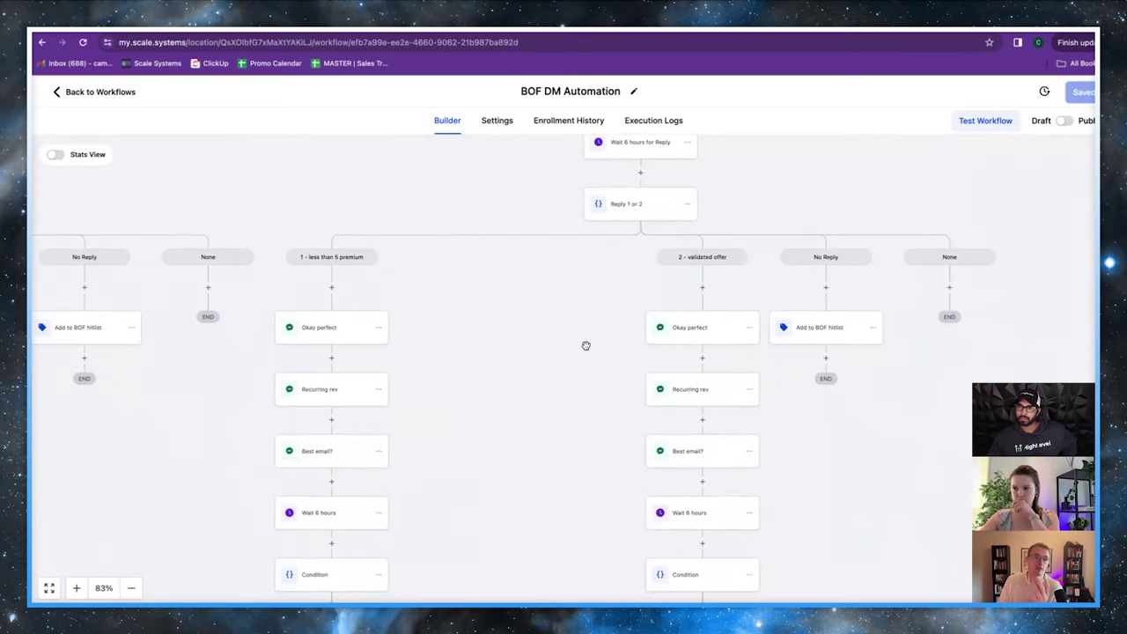
pyautogui.scroll(1, 540, 268)
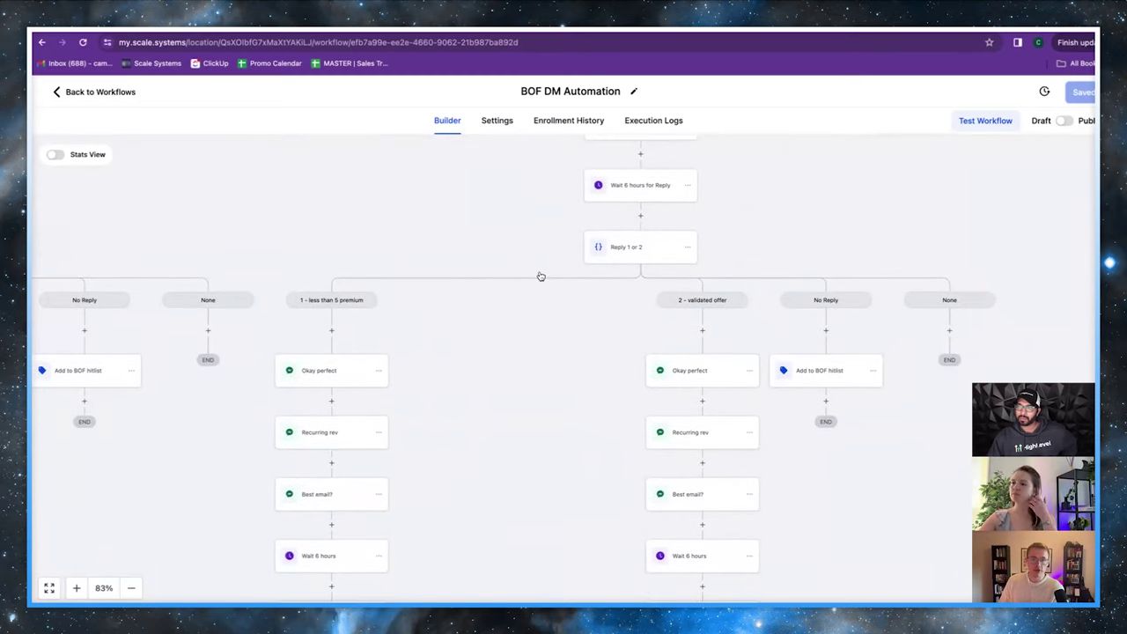
pyautogui.scroll(-1, 546, 296)
pyautogui.scroll(-2, 574, 332)
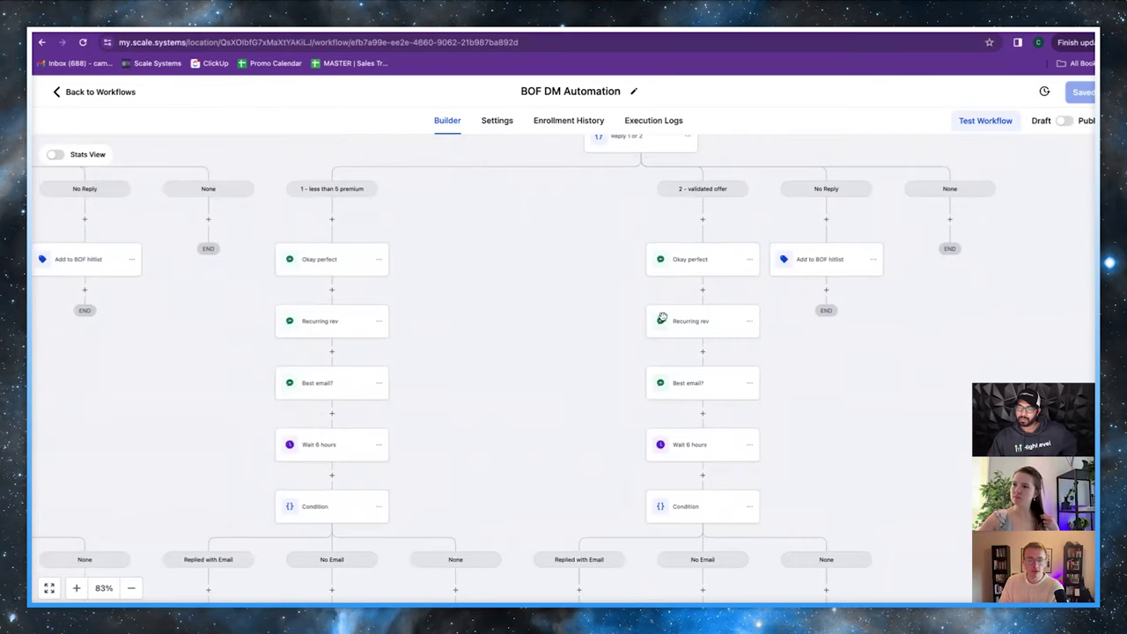
pyautogui.scroll(-1, 662, 317)
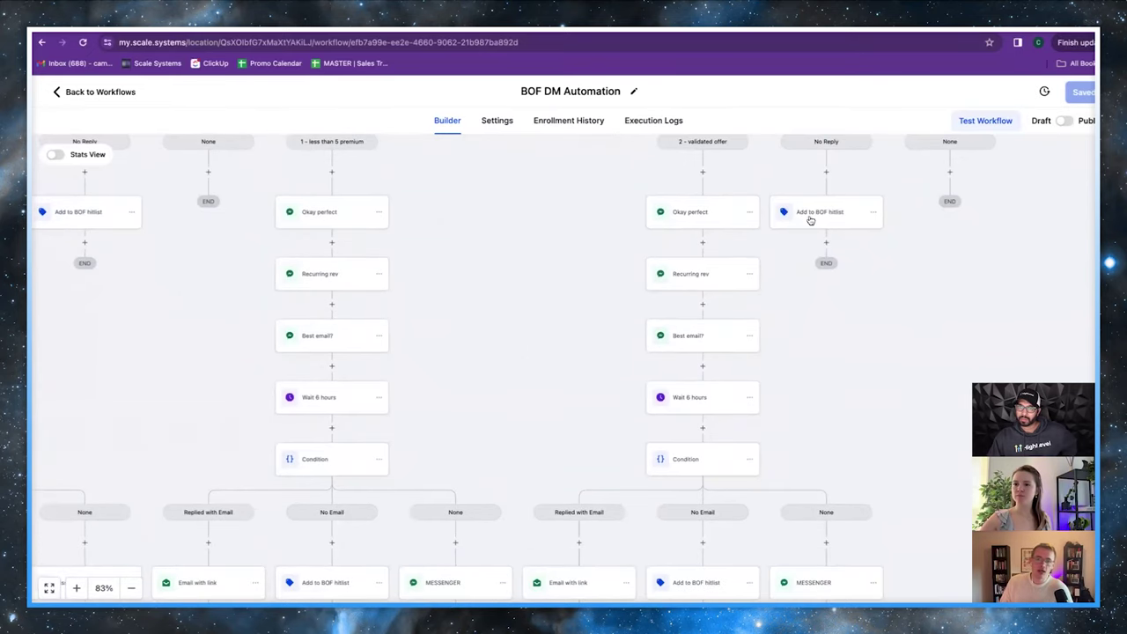
# Examine the Replied with Email, No Email and None branches down to the end of the workflow
pyautogui.scroll(-4, 573, 372)
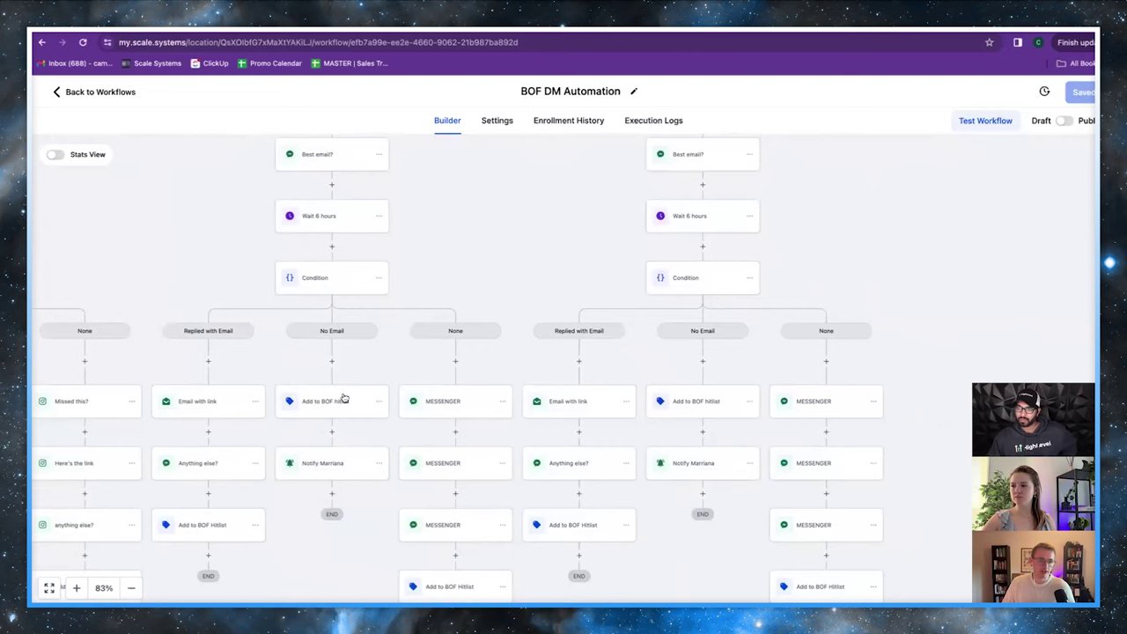
pyautogui.scroll(-1, 330, 387)
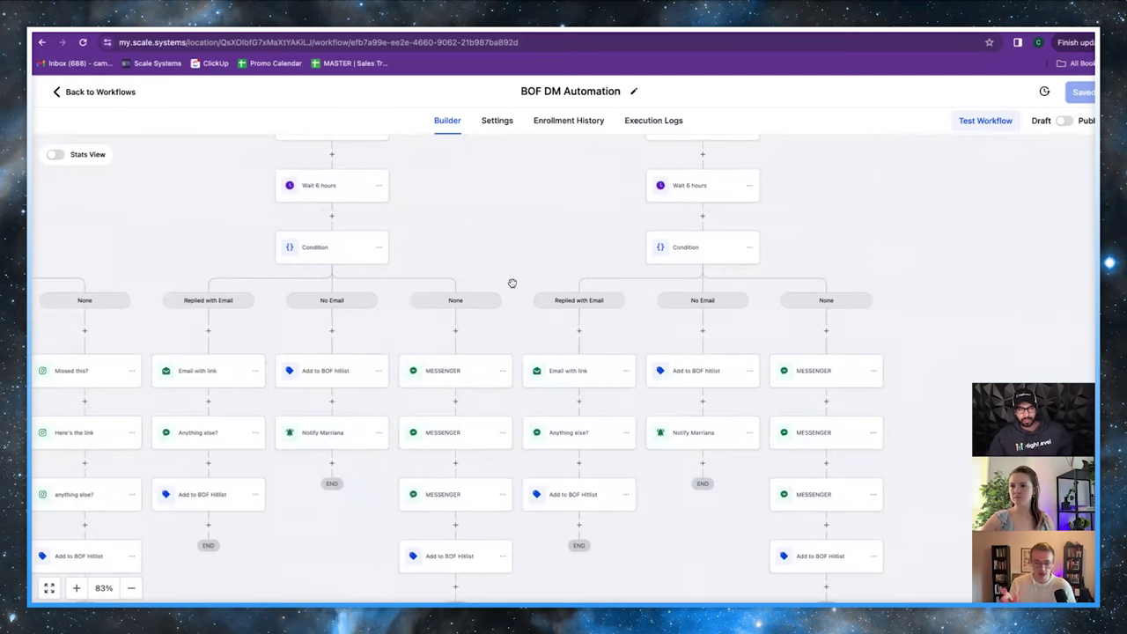
pyautogui.scroll(-3, 486, 287)
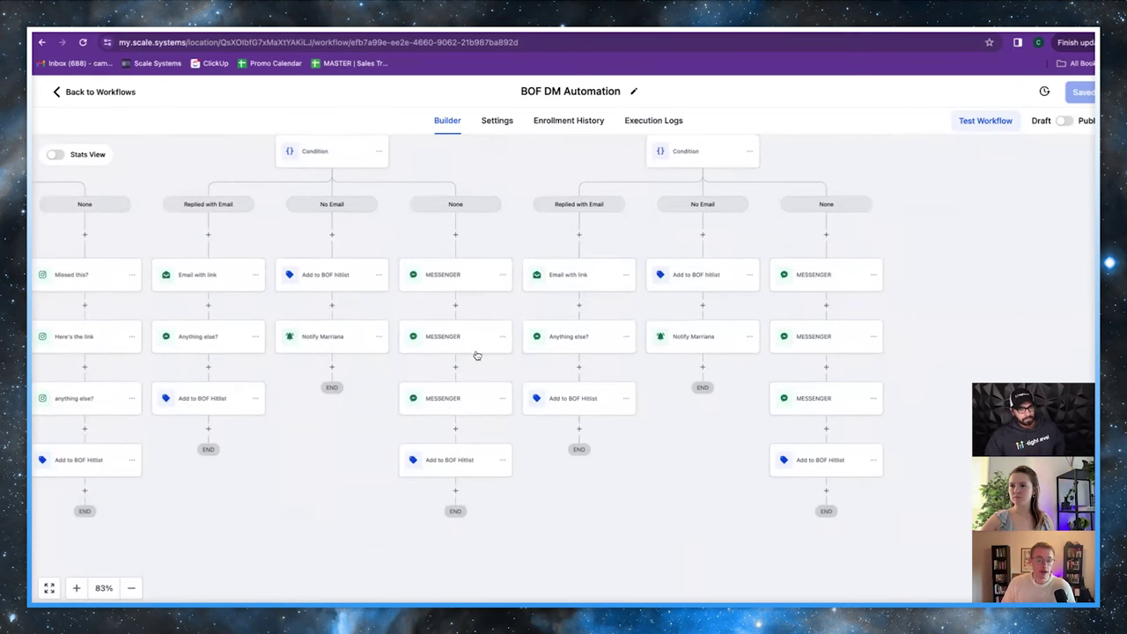
# Leave the workflow and open the Hitlist (HOT) smart list in Contacts
pyautogui.click(105, 94)
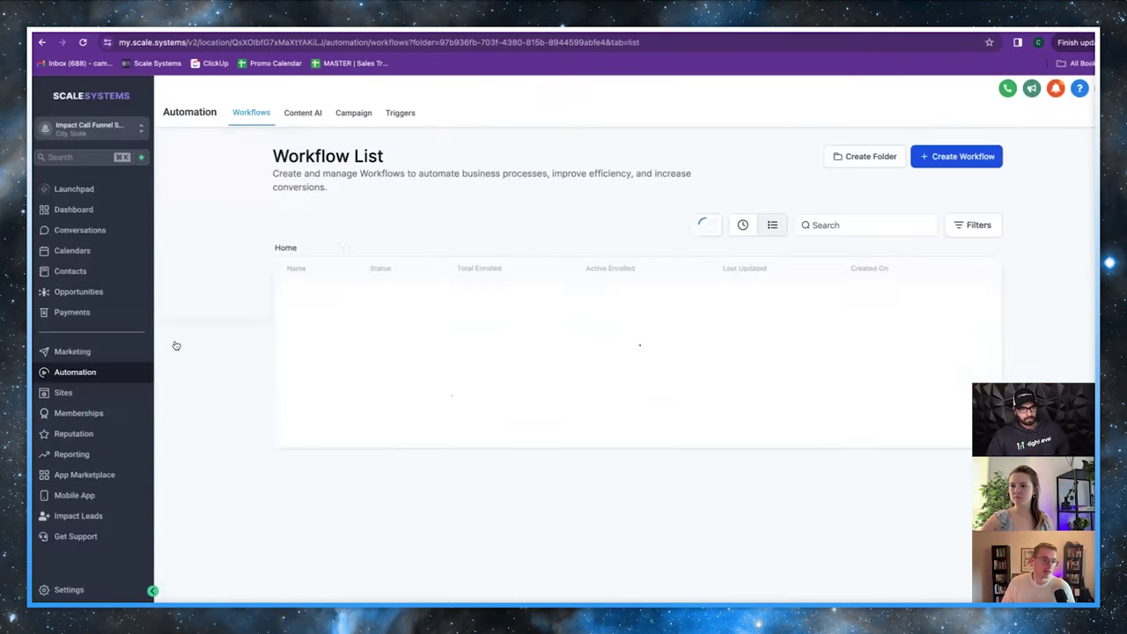
pyautogui.click(72, 272)
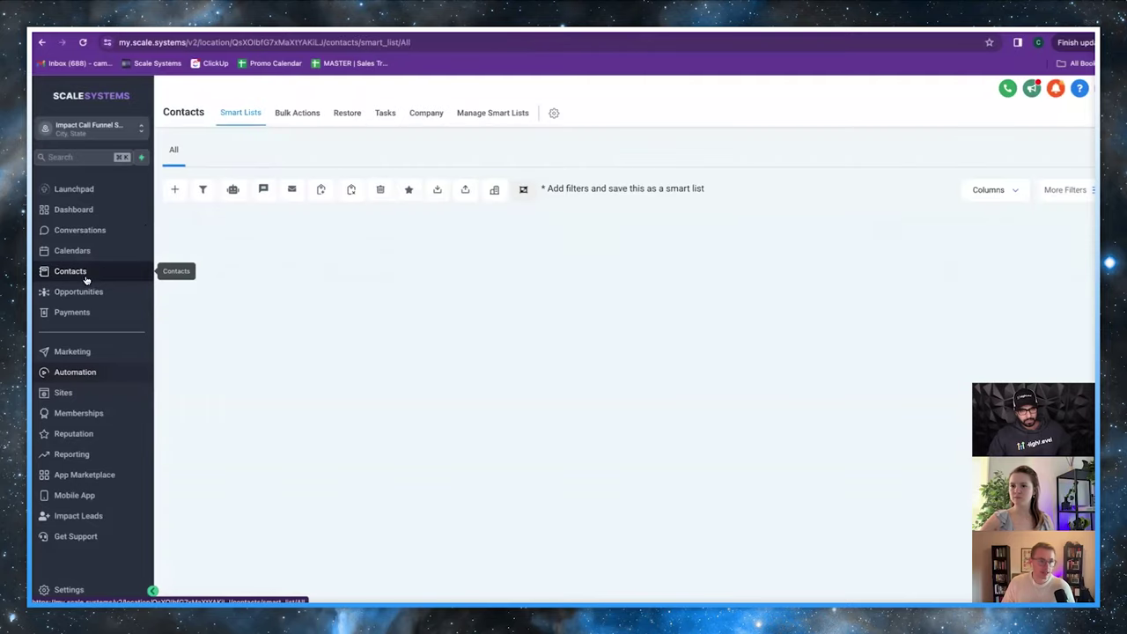
pyautogui.click(217, 152)
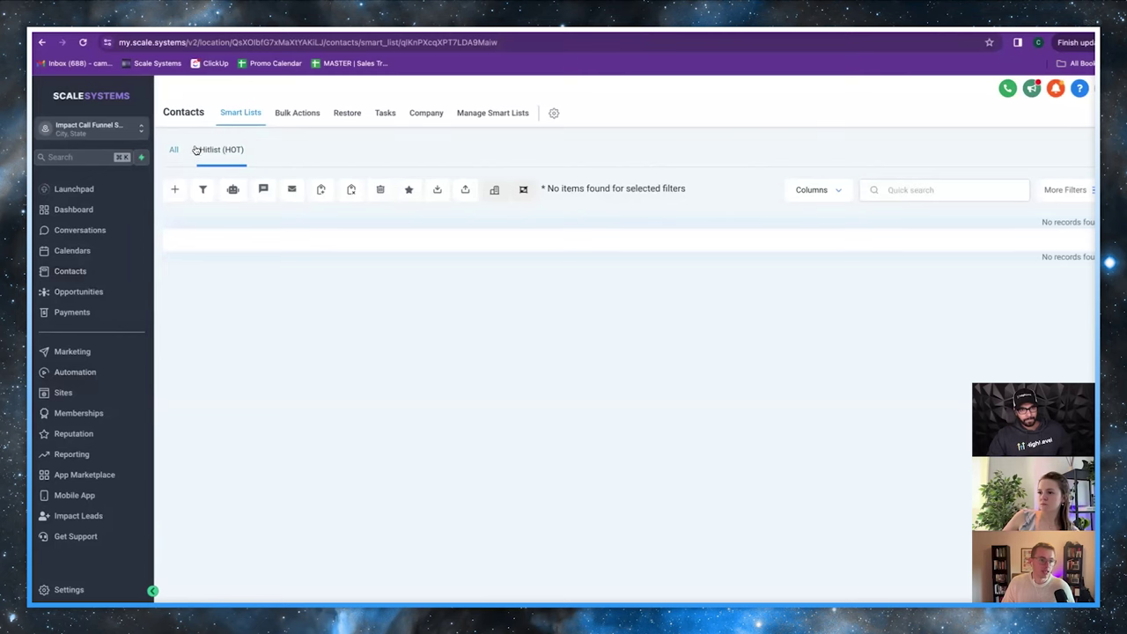
# Check which tag filter defines the Hitlist (HOT) smart list, and close the filters
pyautogui.click(1065, 190)
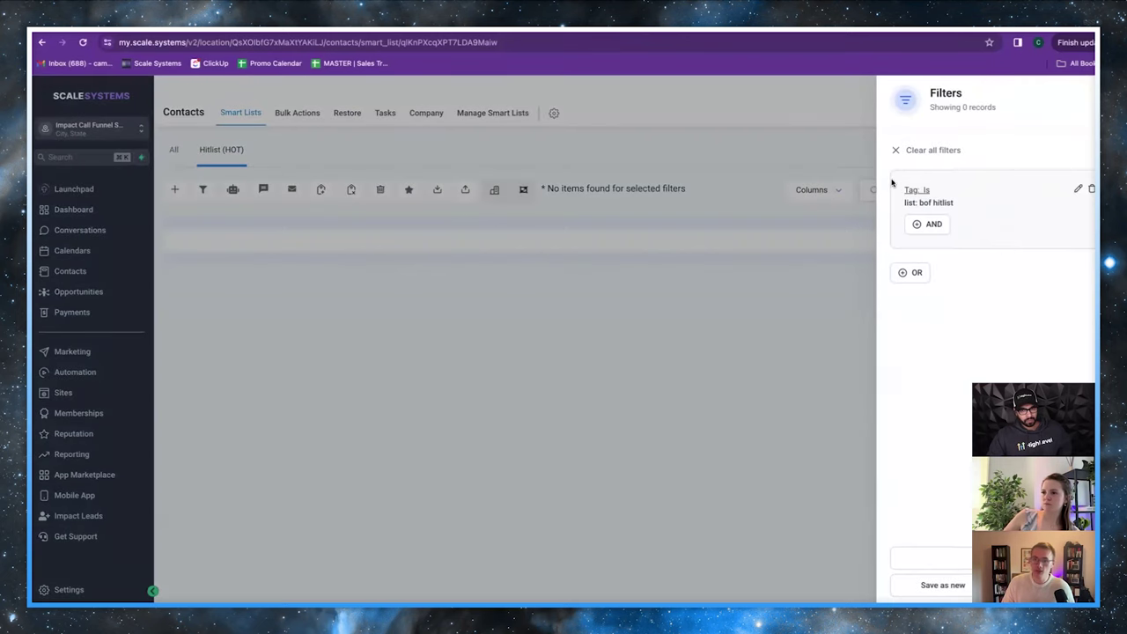
pyautogui.moveTo(901, 188); pyautogui.dragTo(927, 201)
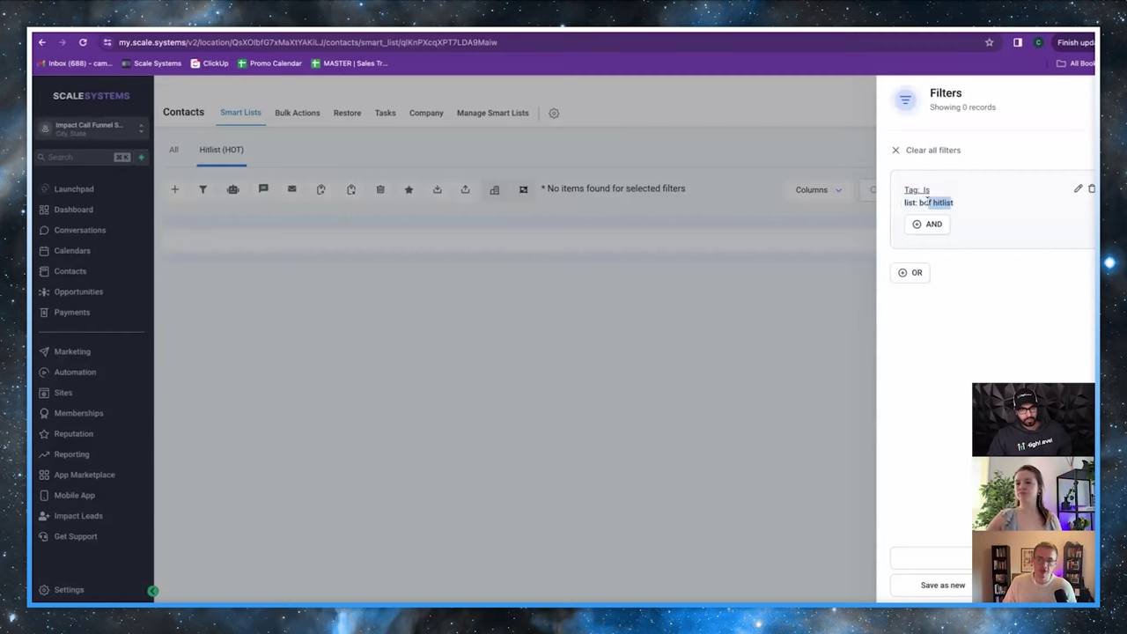
pyautogui.click(656, 292)
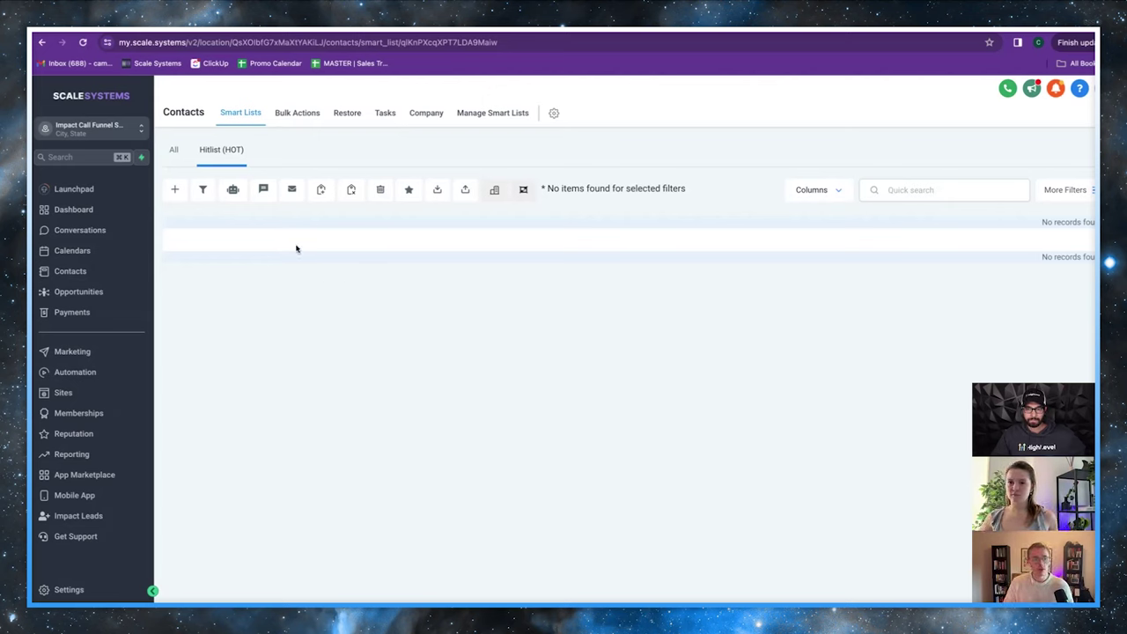
# Return to the full contact list and open Conversations
pyautogui.click(70, 272)
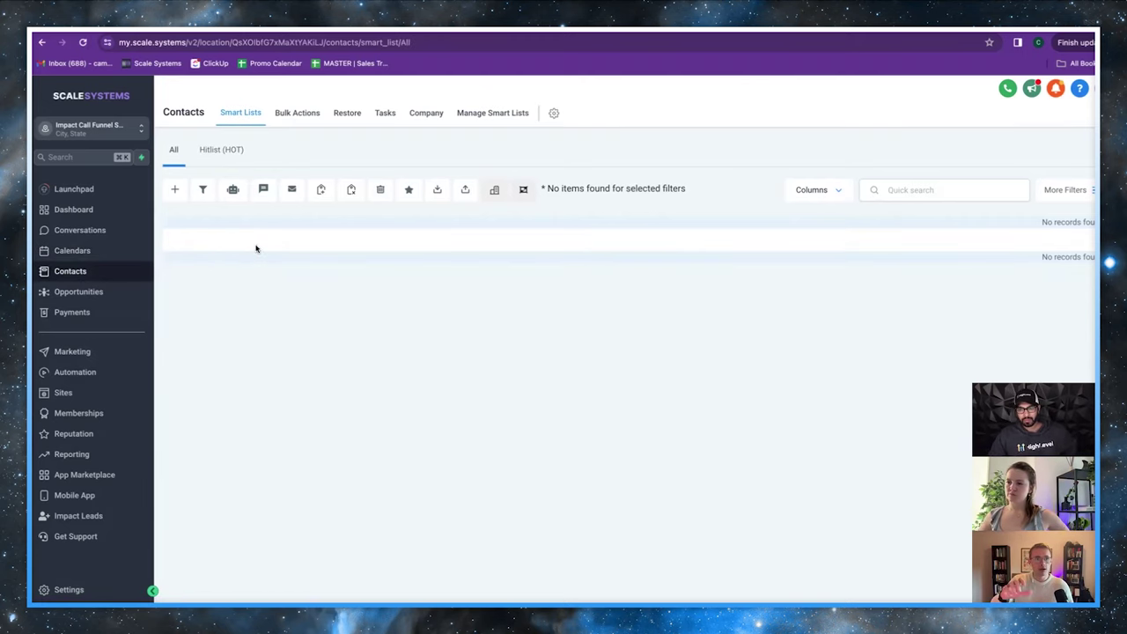
pyautogui.click(79, 229)
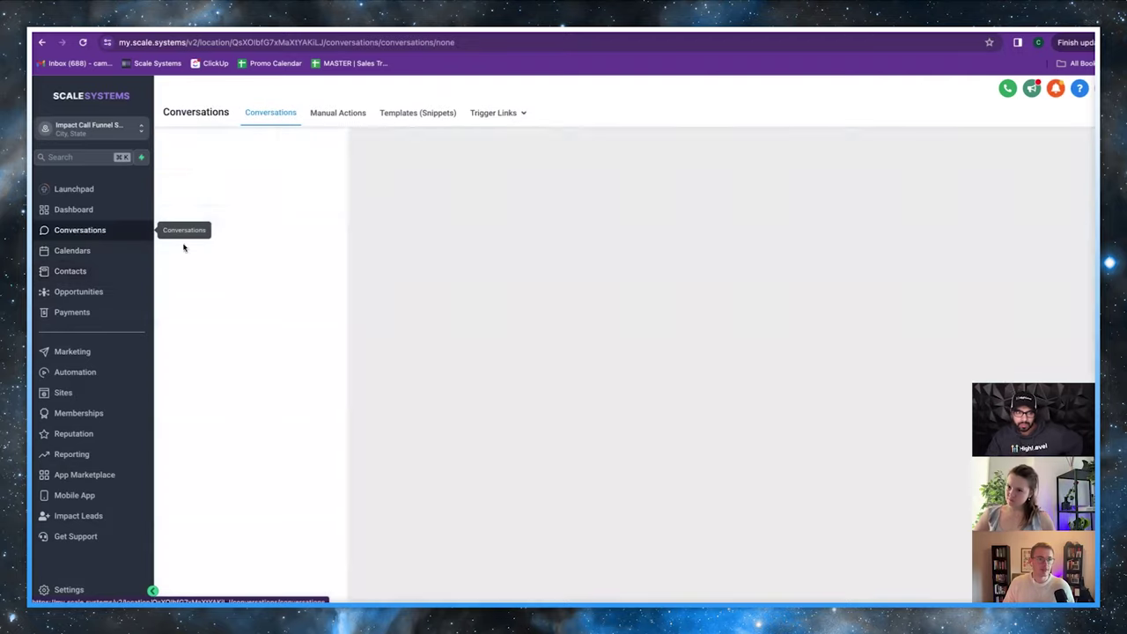